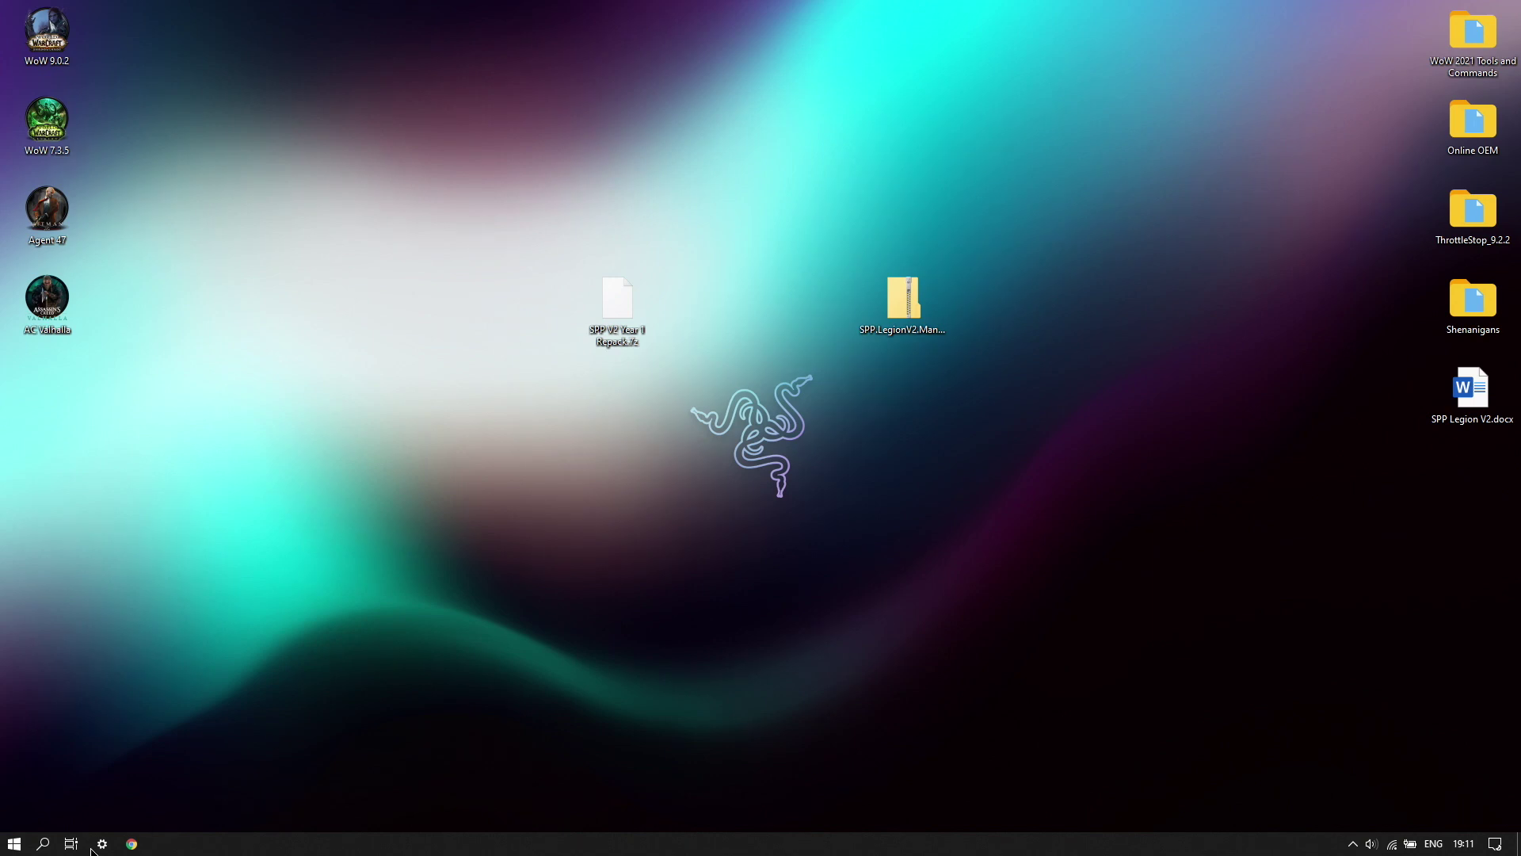
# Step: Open the Single Player Project Discord server from the Ashmane Core browser shortcut and show its news channel maximized
pyautogui.click(126, 847)
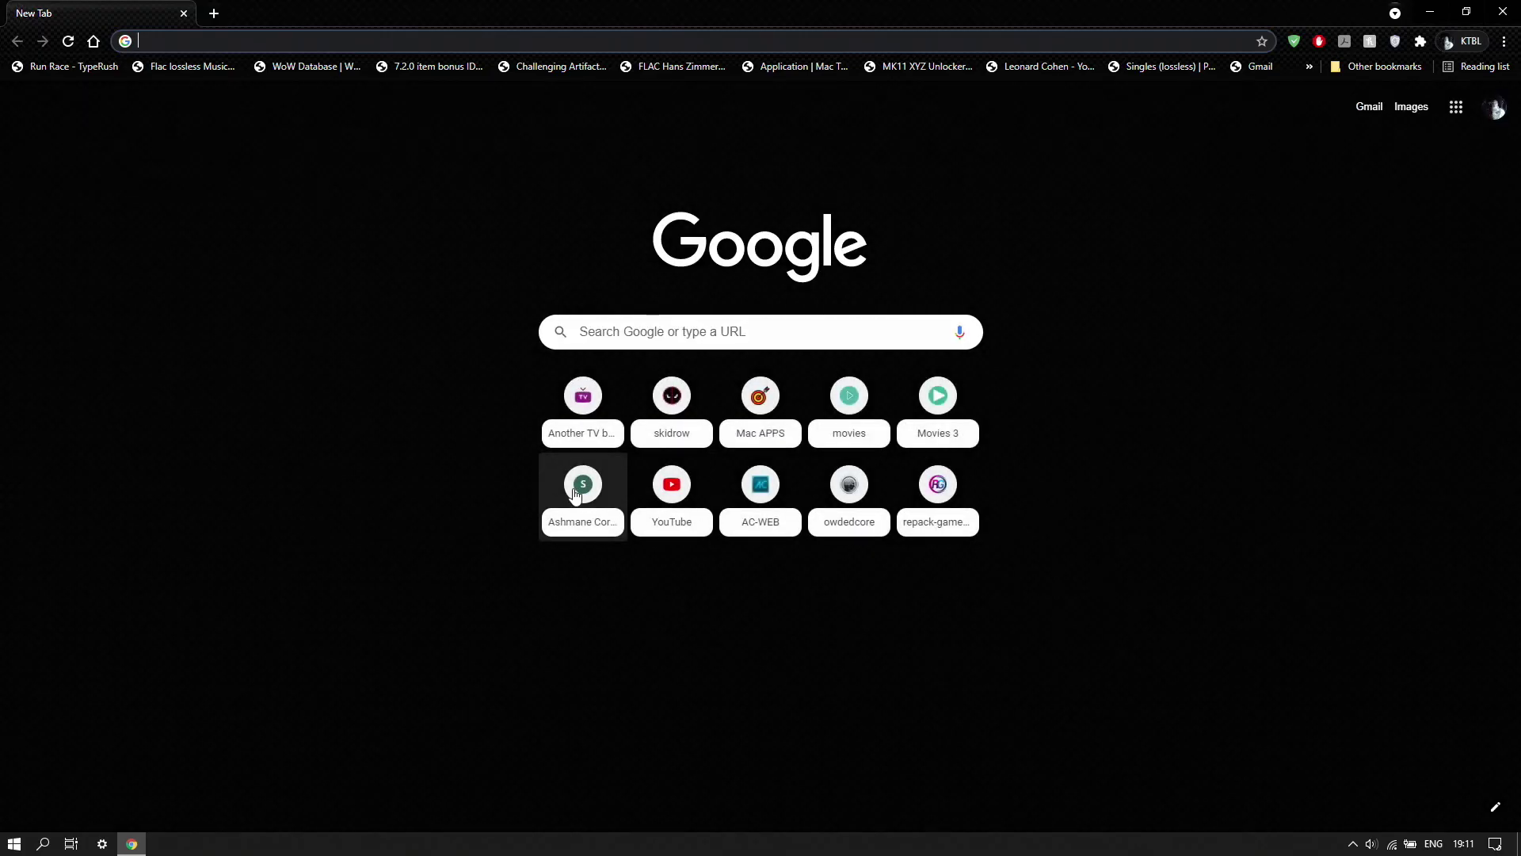
pyautogui.click(573, 495)
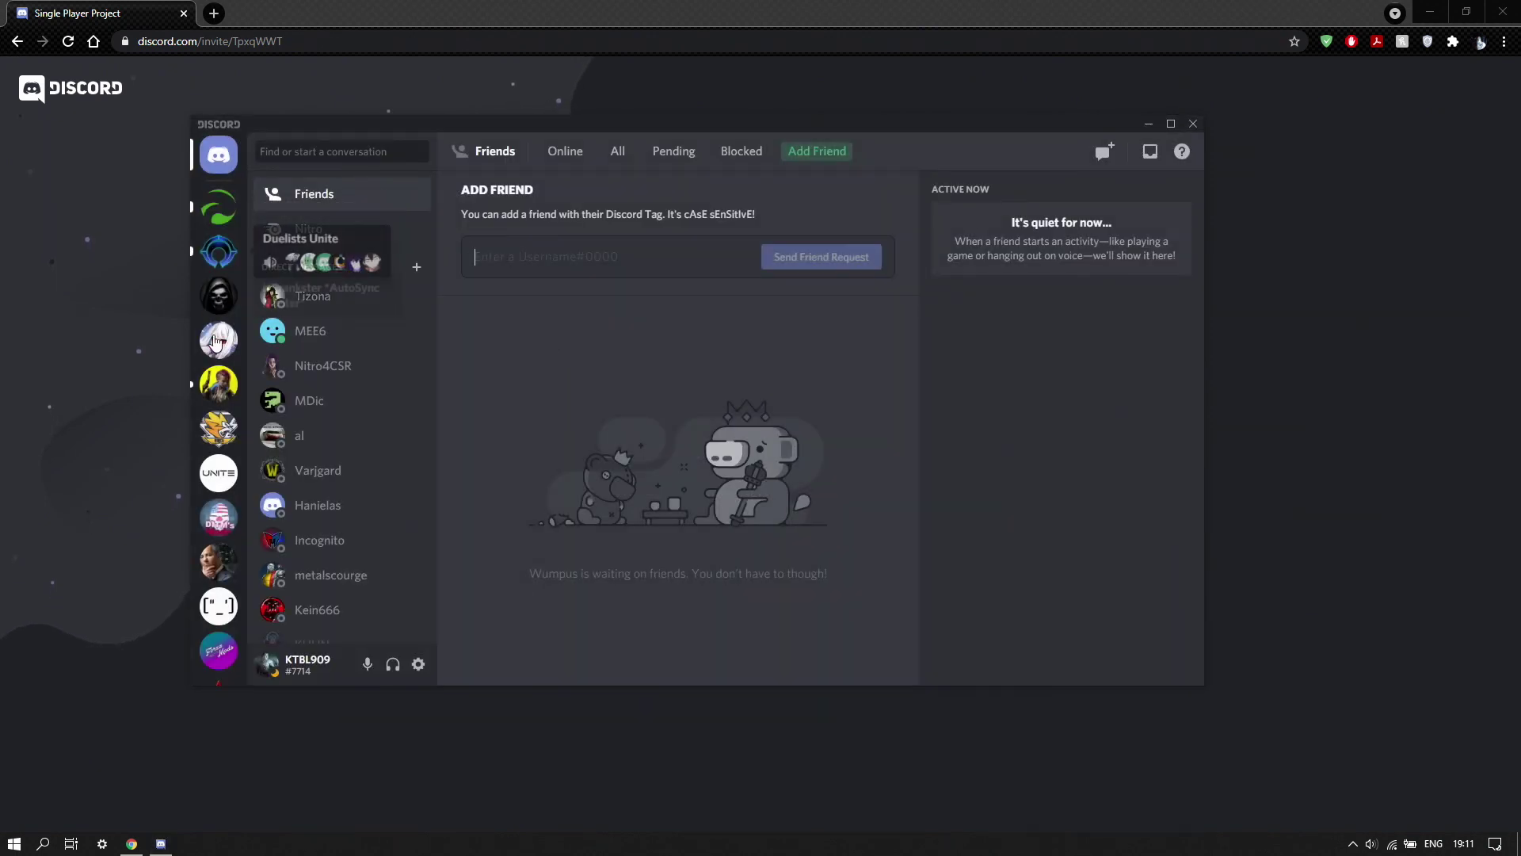
pyautogui.scroll(-3, 217, 467)
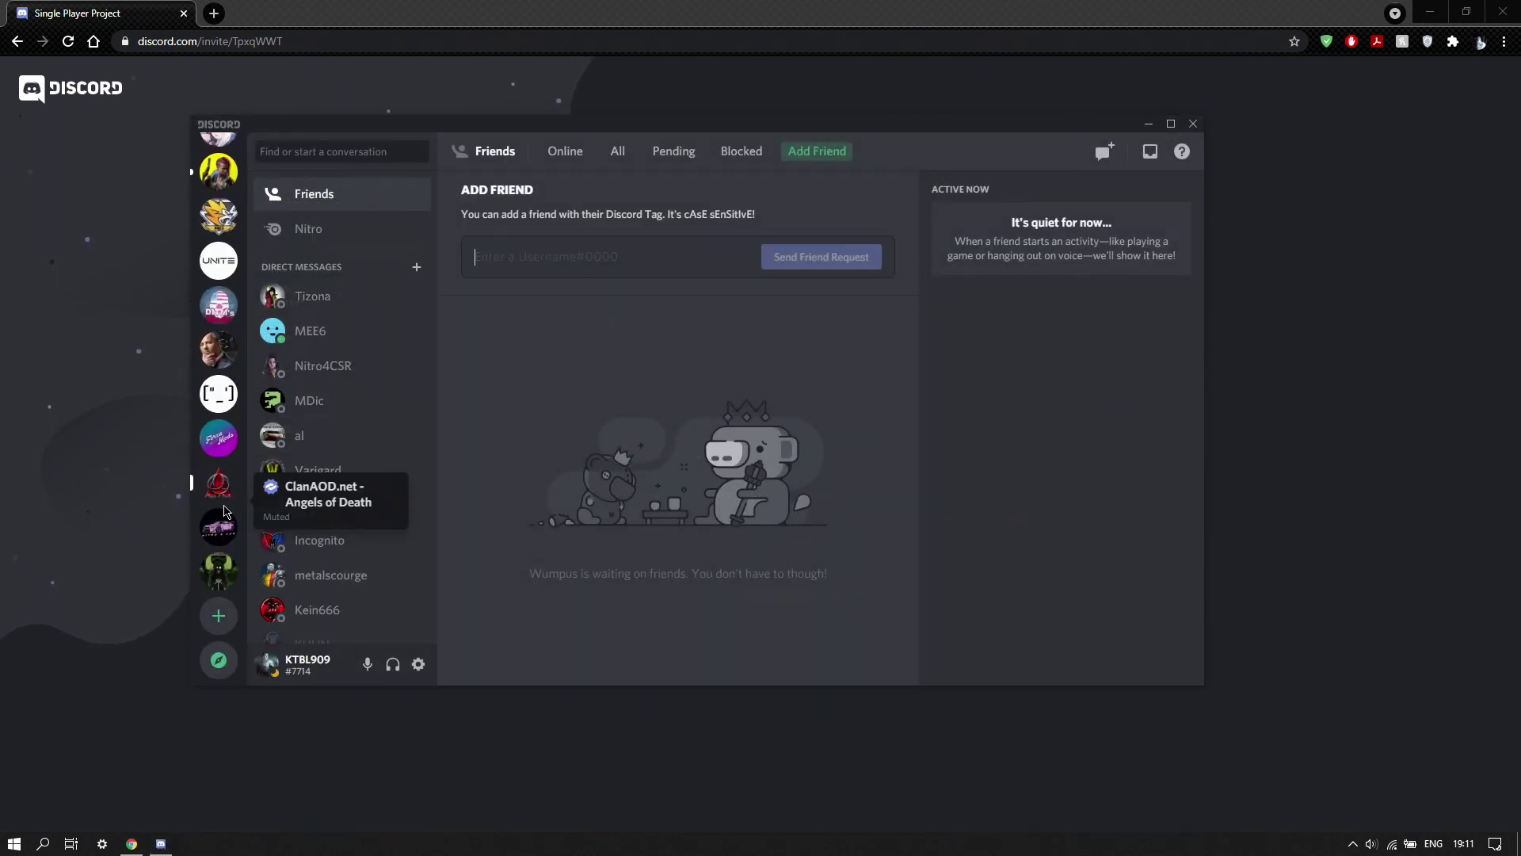
pyautogui.click(214, 582)
pyautogui.click(323, 473)
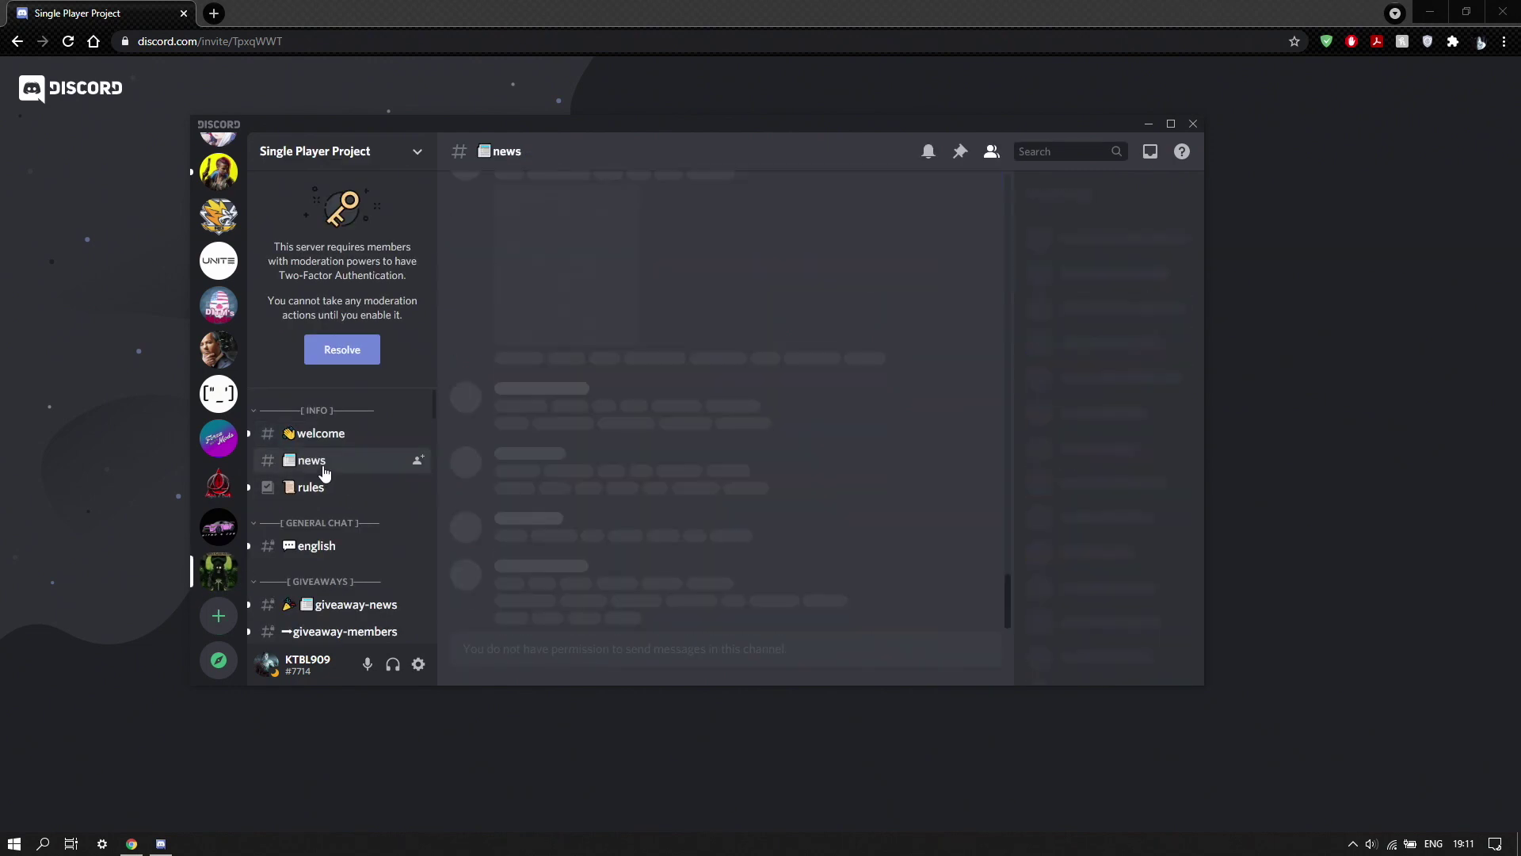
pyautogui.click(1172, 125)
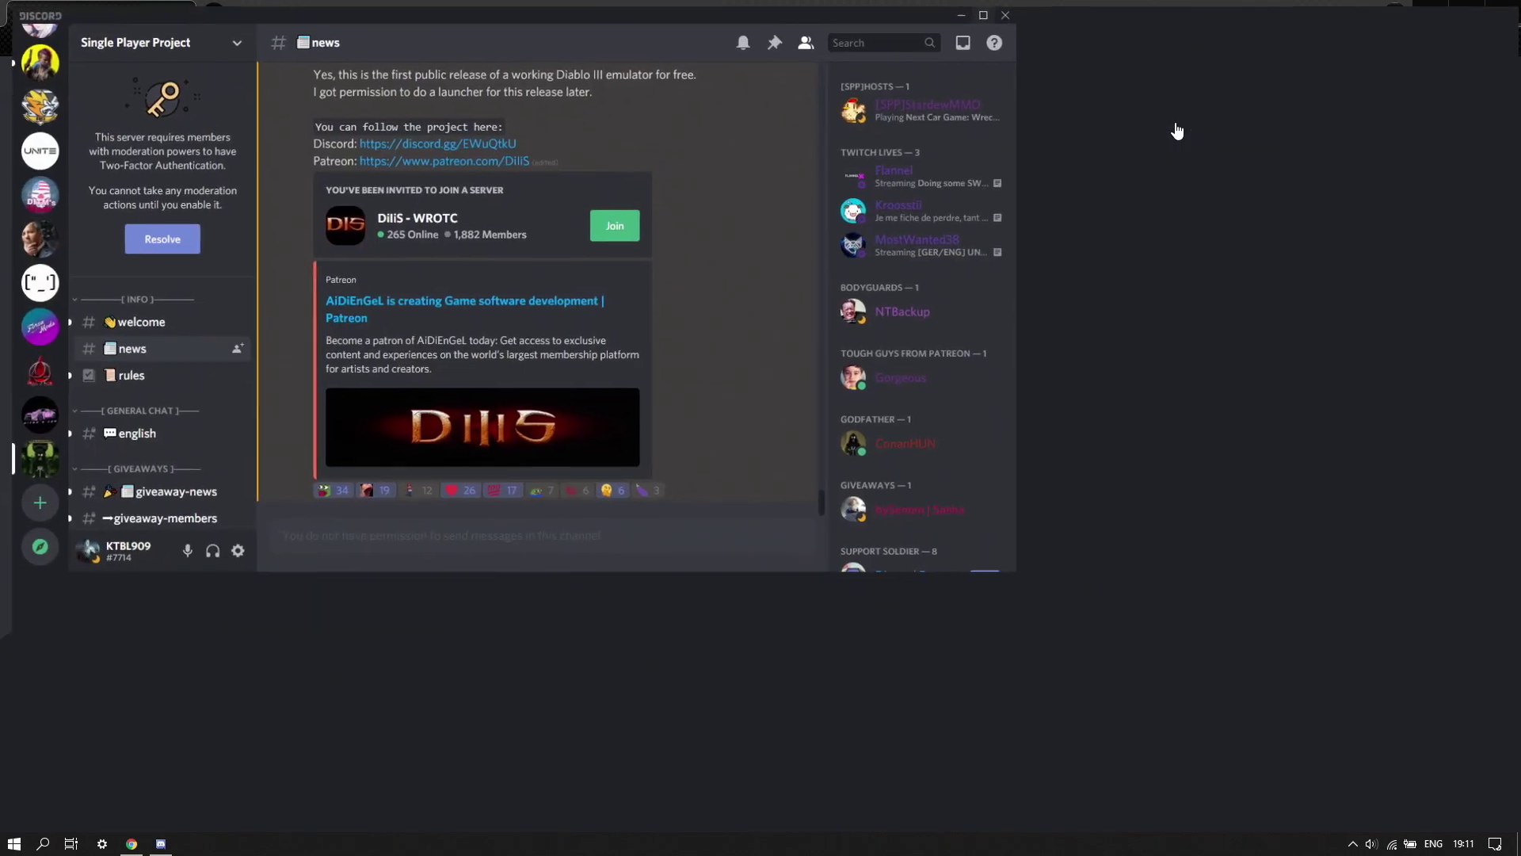
# Step: Find the LegionV2 Year 1 Repack announcement with its download links in the news channel, then close Discord and the browser
pyautogui.scroll(5, 618, 560)
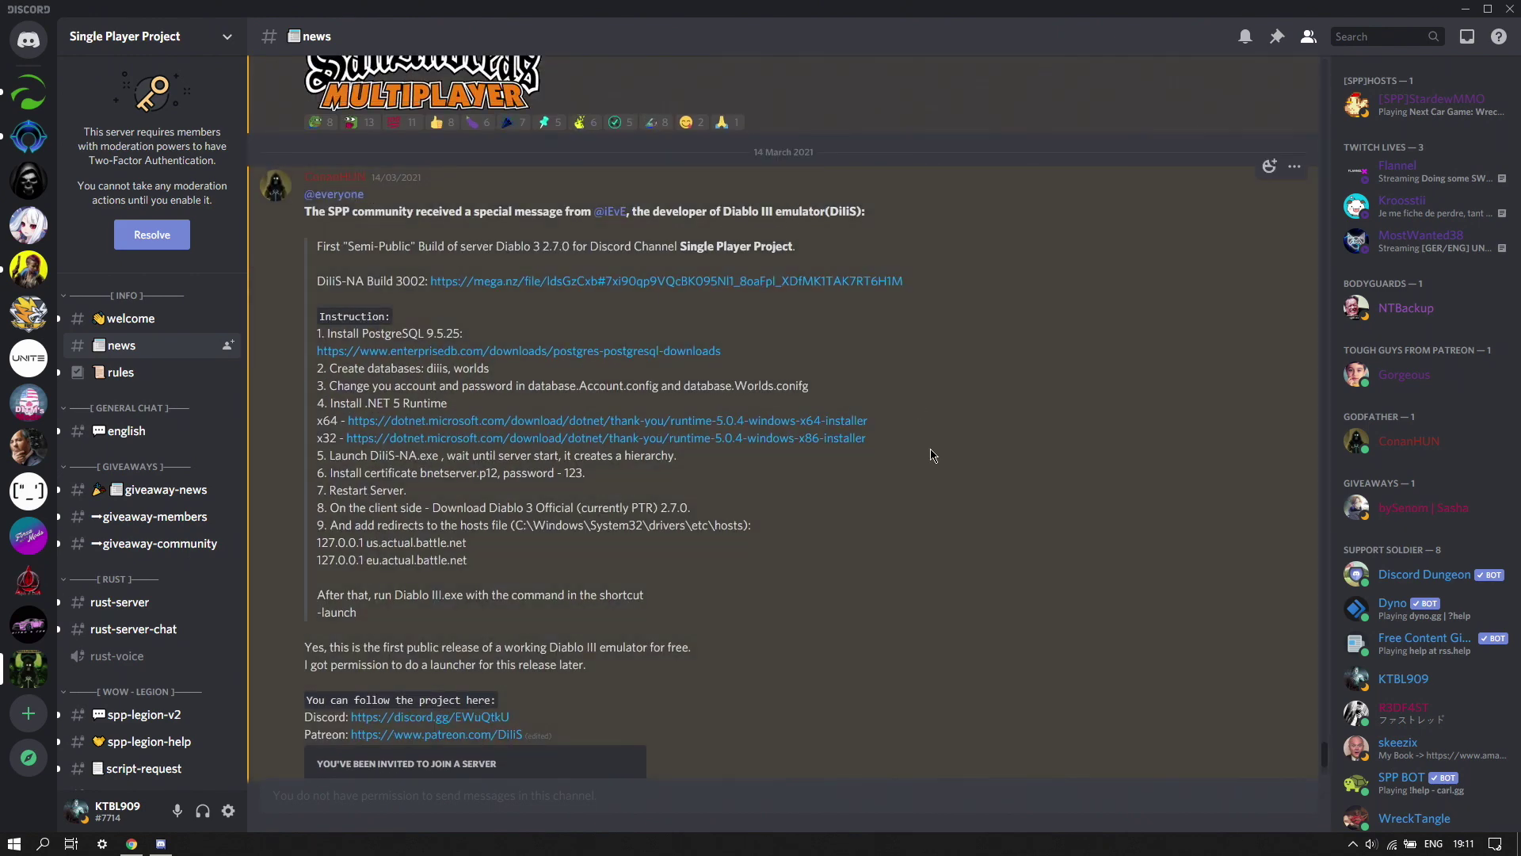
pyautogui.scroll(5, 950, 507)
pyautogui.scroll(10, 1033, 518)
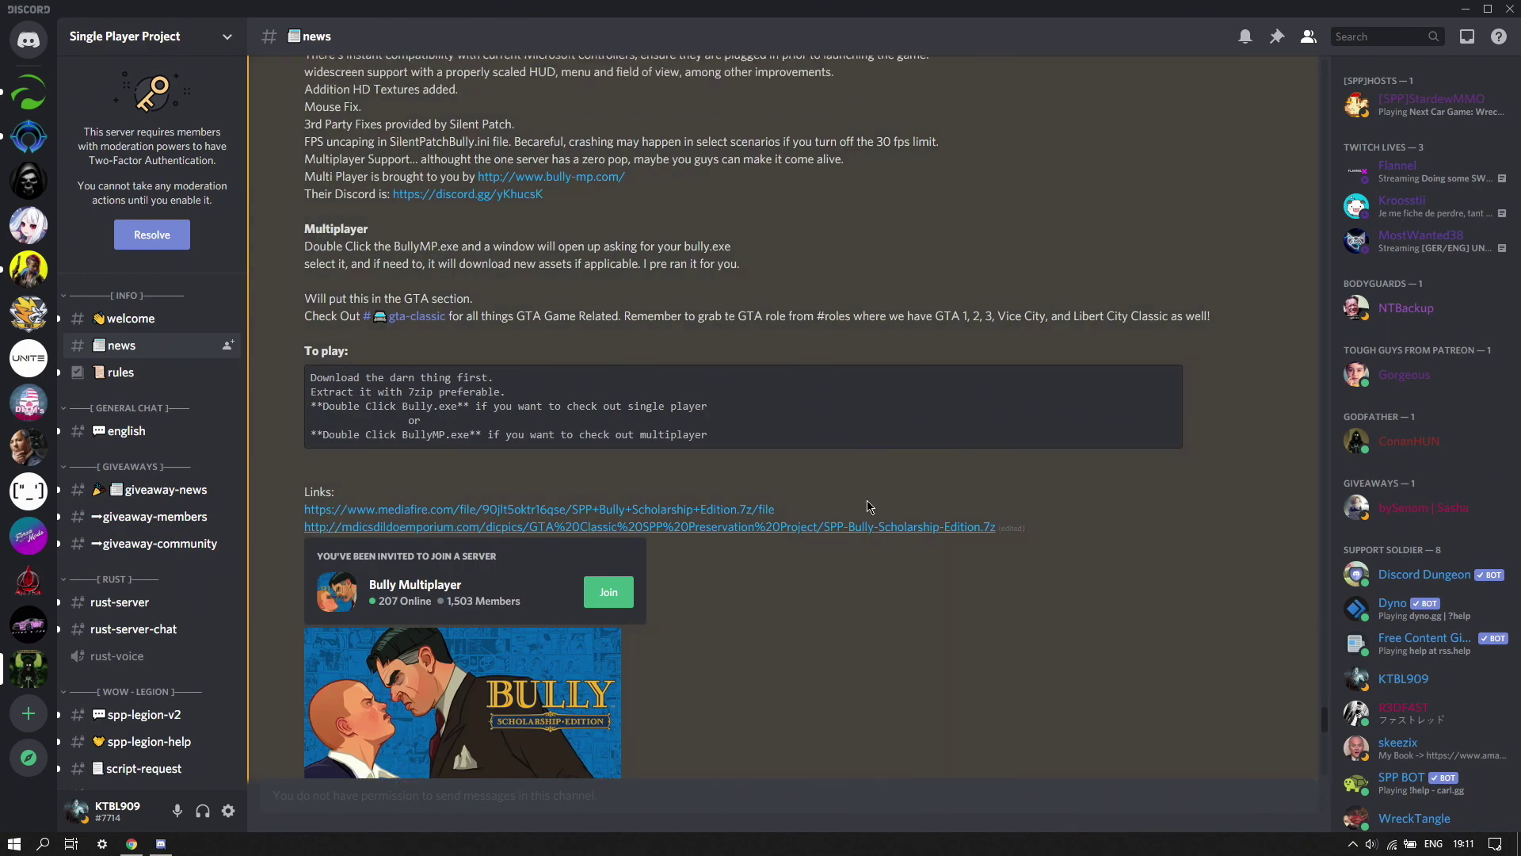
pyautogui.scroll(10, 998, 505)
pyautogui.scroll(10, 891, 493)
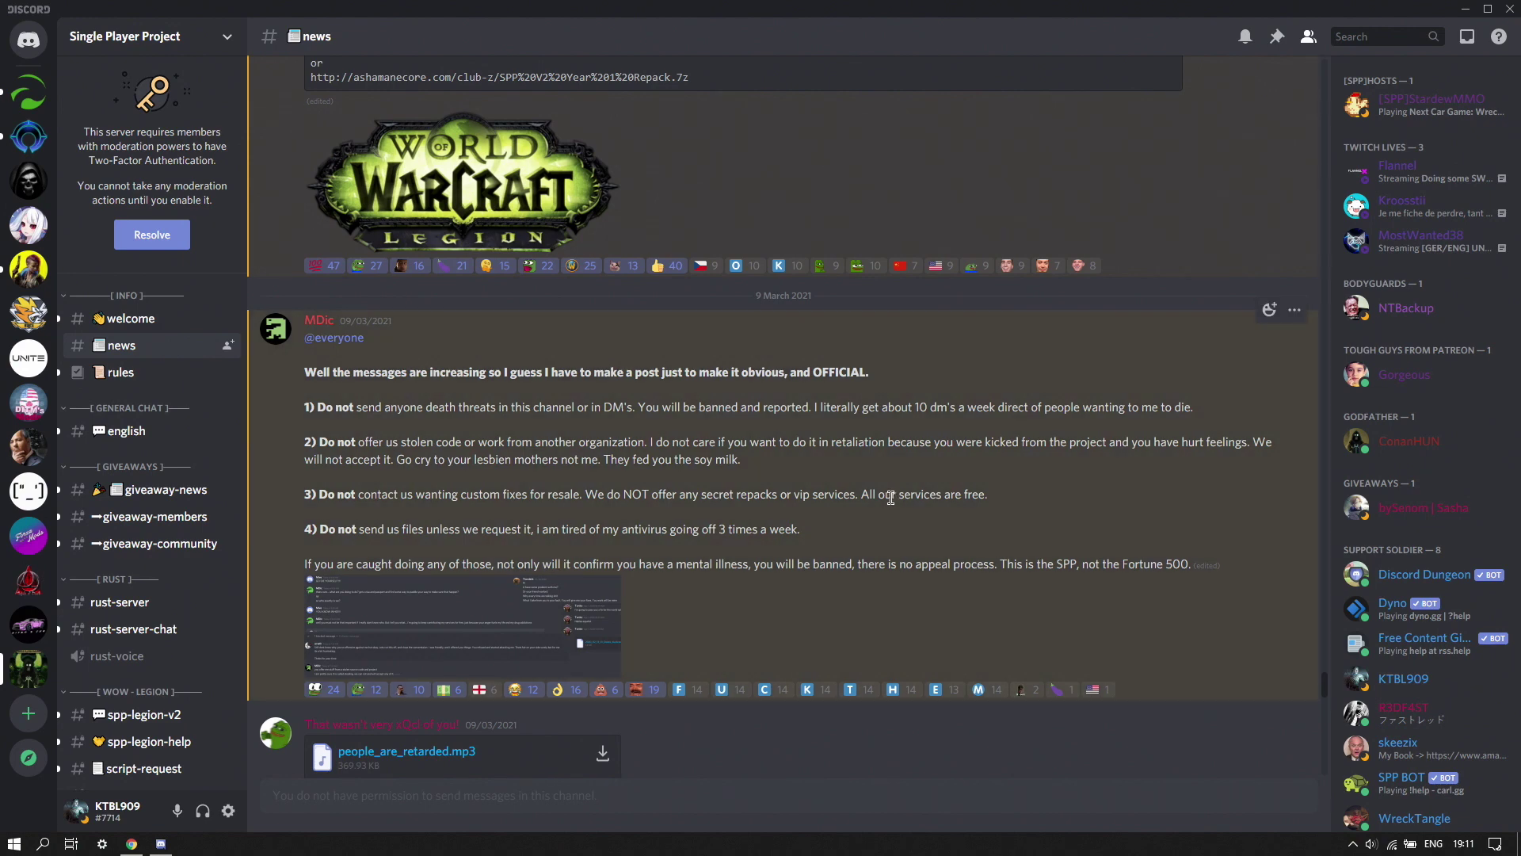
pyautogui.scroll(5, 896, 498)
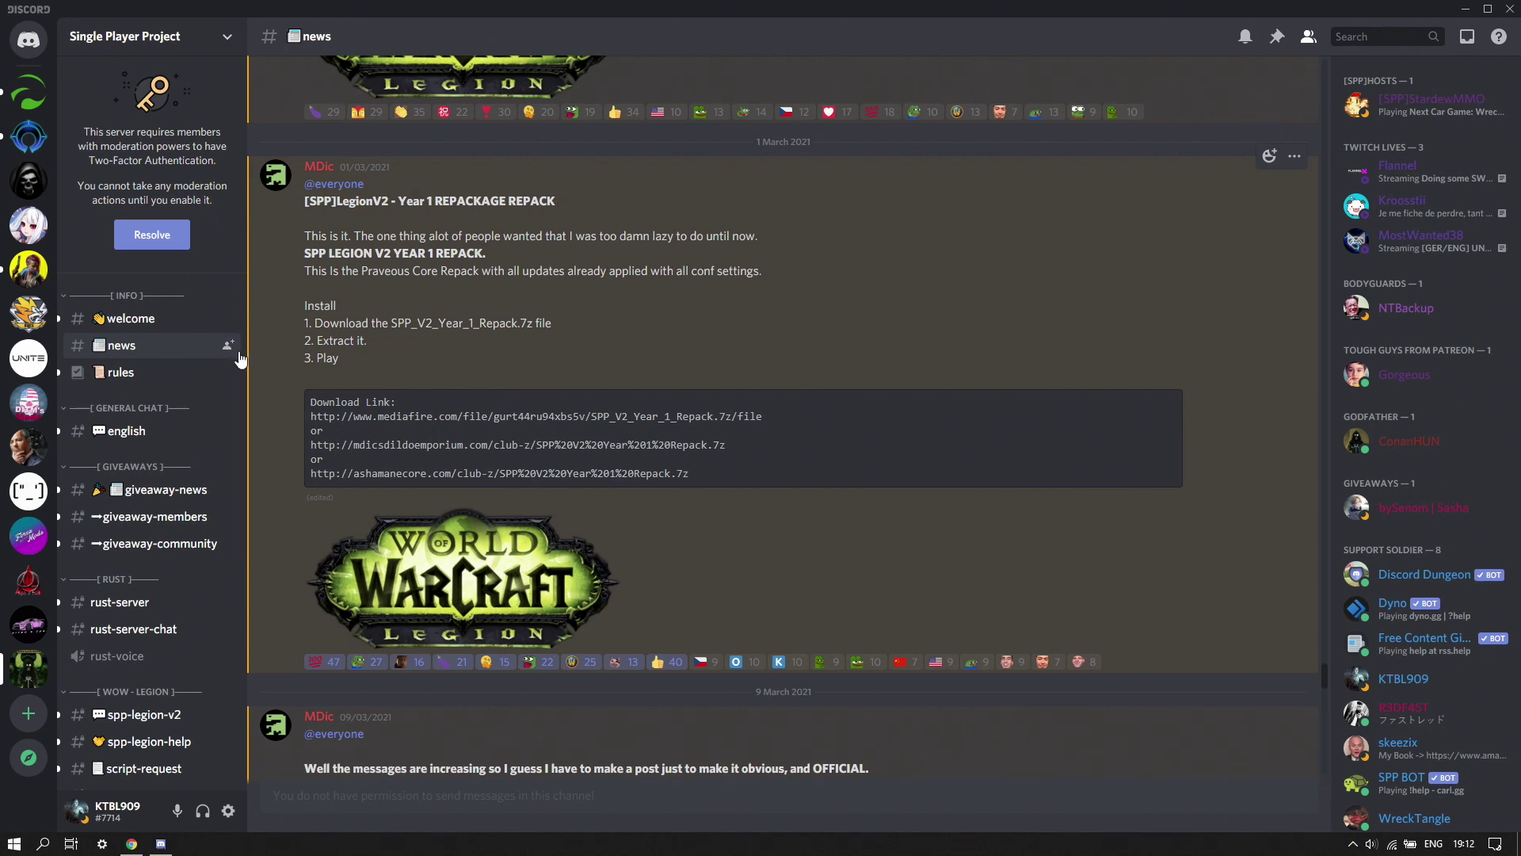
pyautogui.click(1509, 9)
pyautogui.press('super+d')
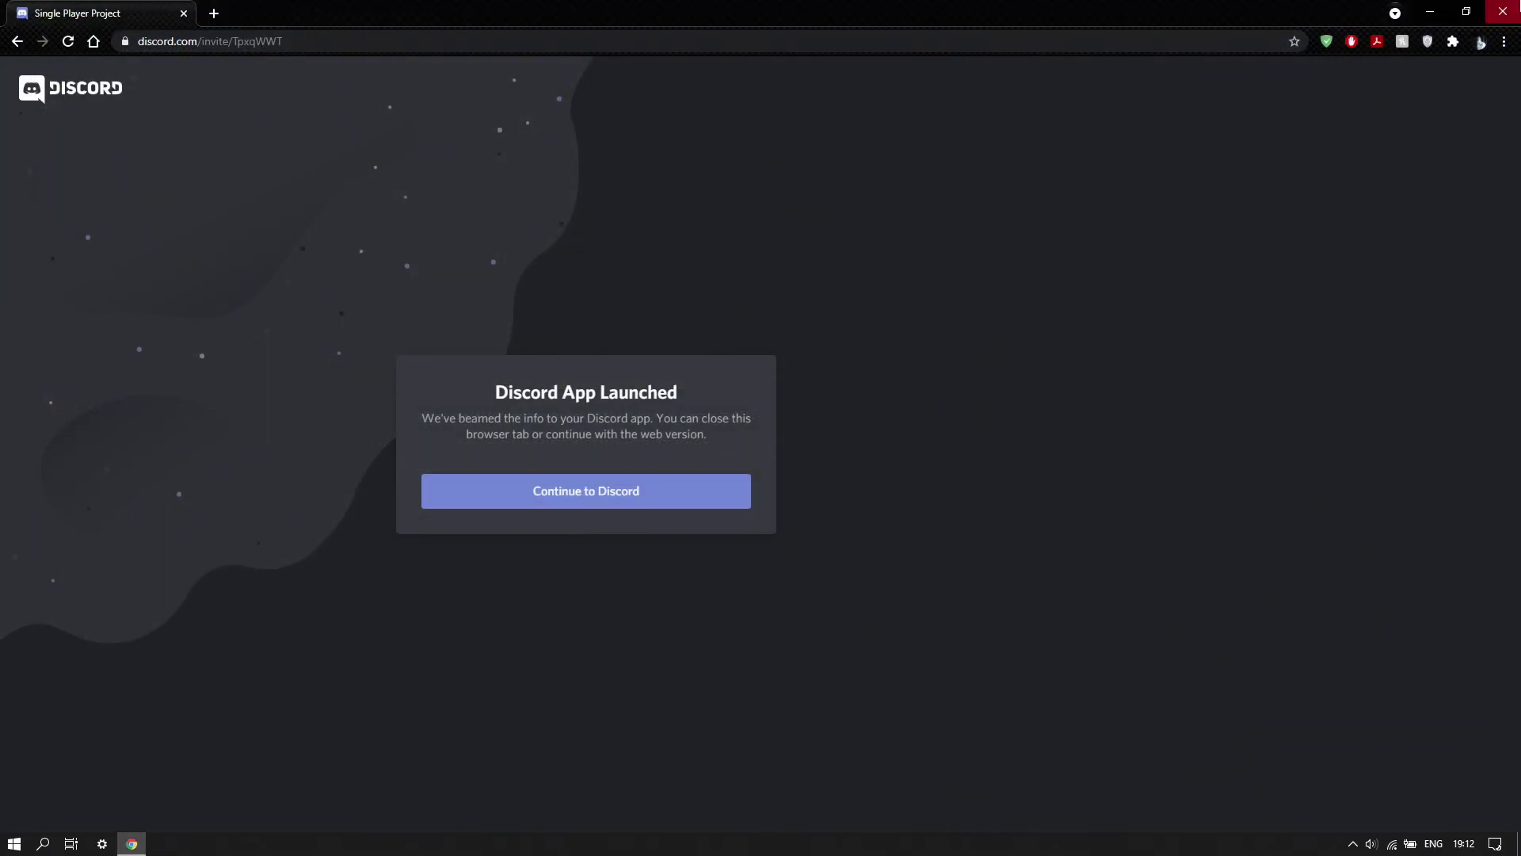
# Step: Check the file properties of SPP V2 Year 1 Repack.7z on the desktop and close them without changes
pyautogui.moveTo(457, 172); pyautogui.dragTo(666, 440)
pyautogui.rightClick(606, 295)
pyautogui.click(658, 620)
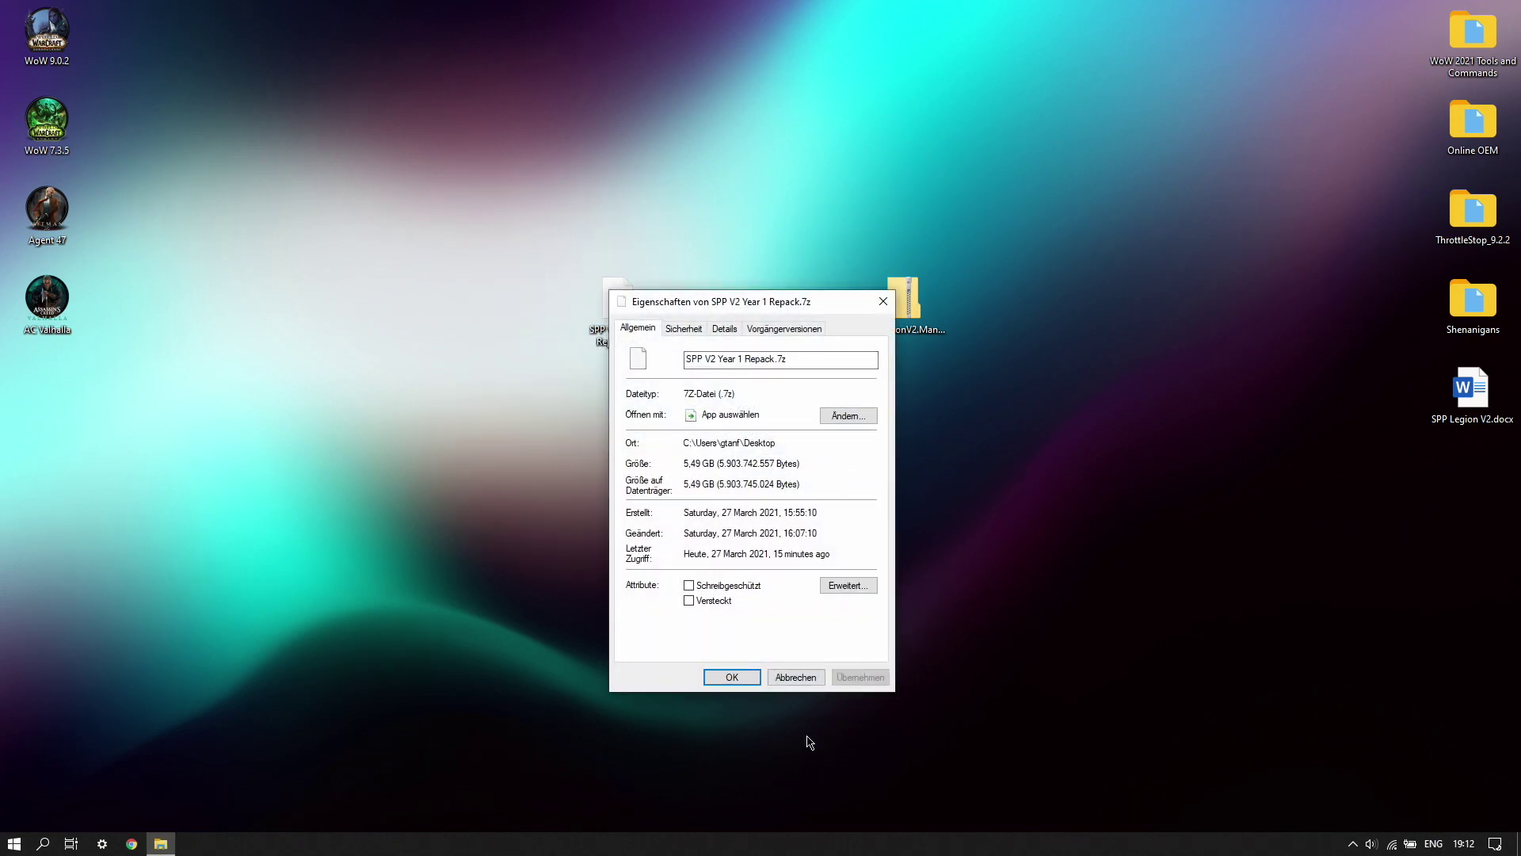
pyautogui.click(796, 679)
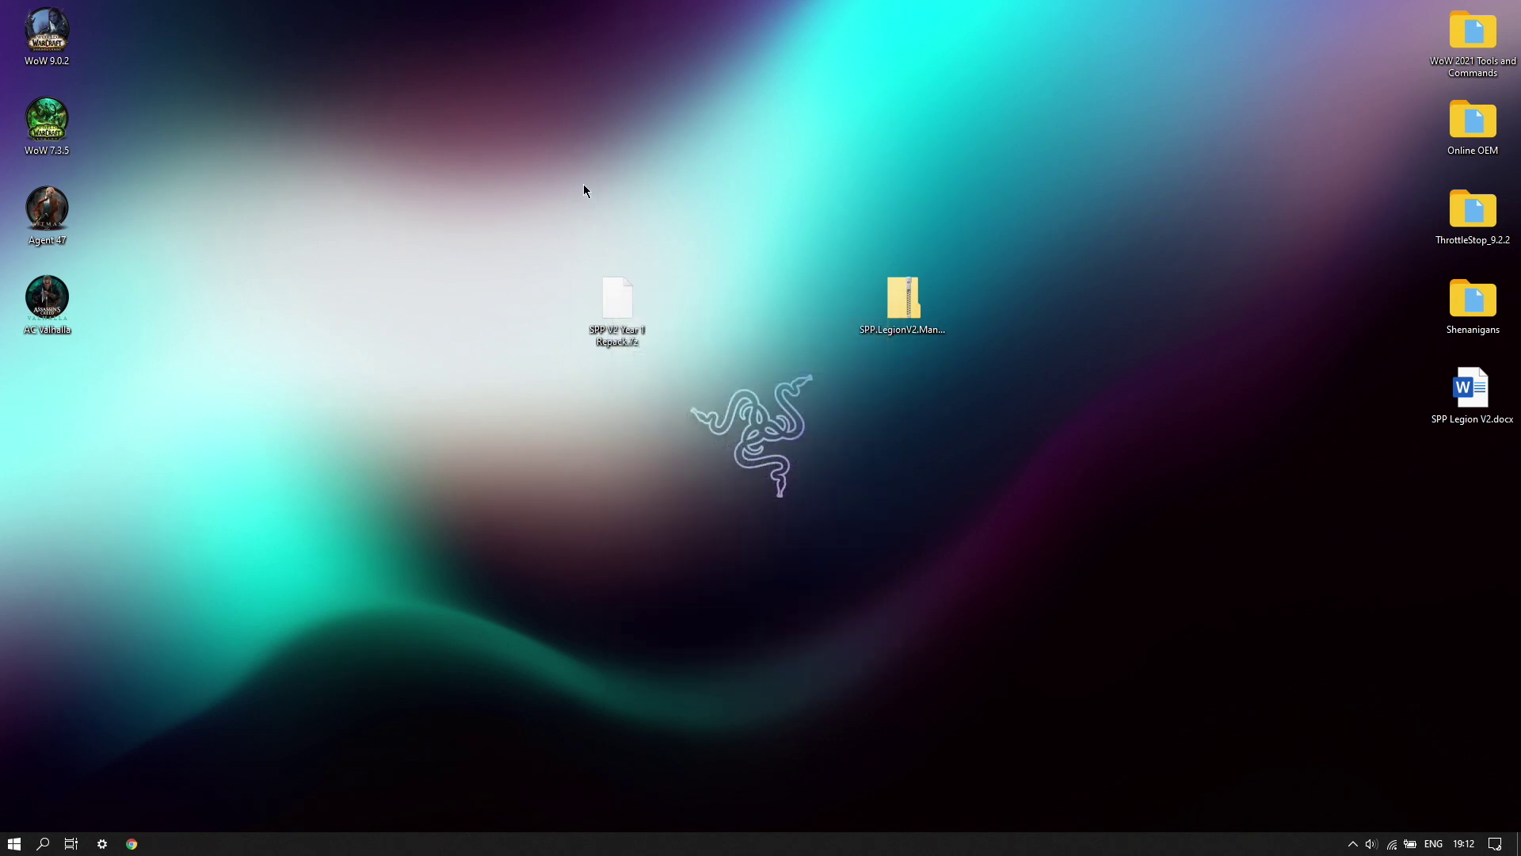
pyautogui.moveTo(553, 184); pyautogui.dragTo(670, 477)
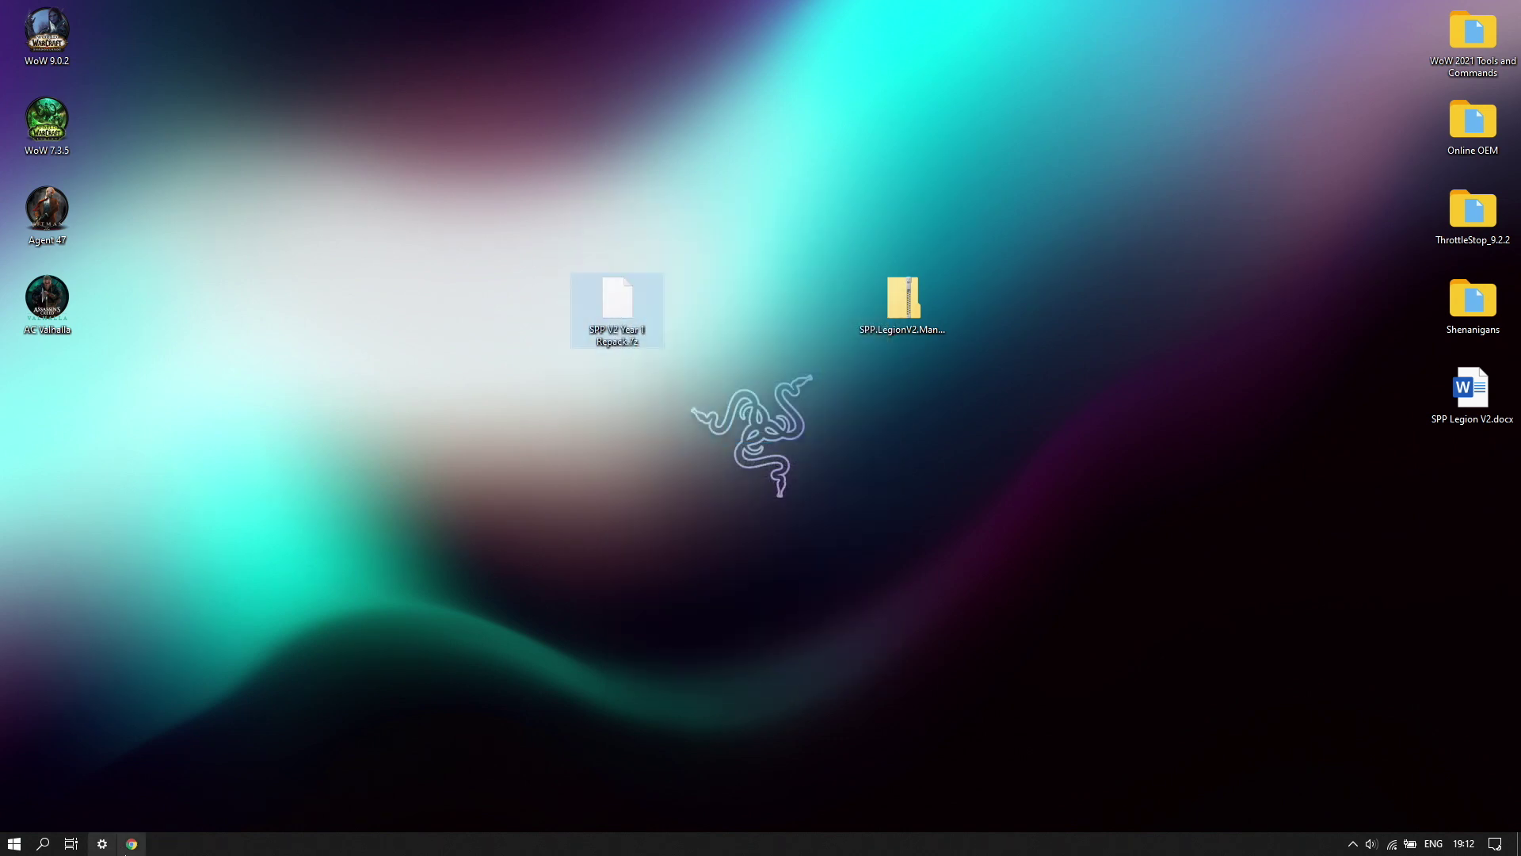
# Step: Find the SPPConfigGenerator GitHub releases page among the browser bookmarks, view its downloads, and close the browser
pyautogui.click(132, 843)
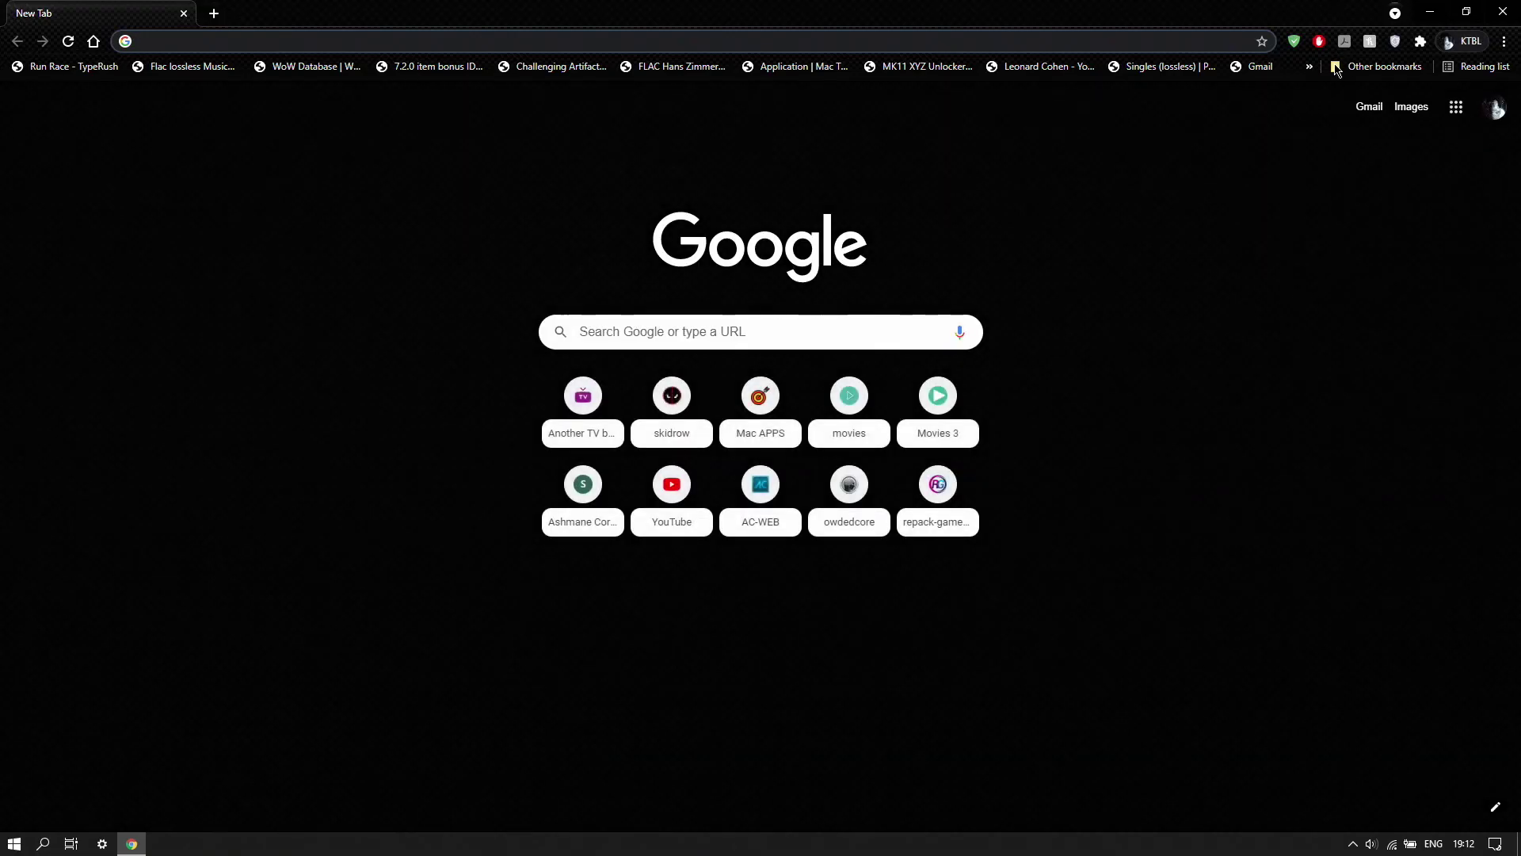
pyautogui.click(1309, 65)
pyautogui.scroll(-5, 1157, 400)
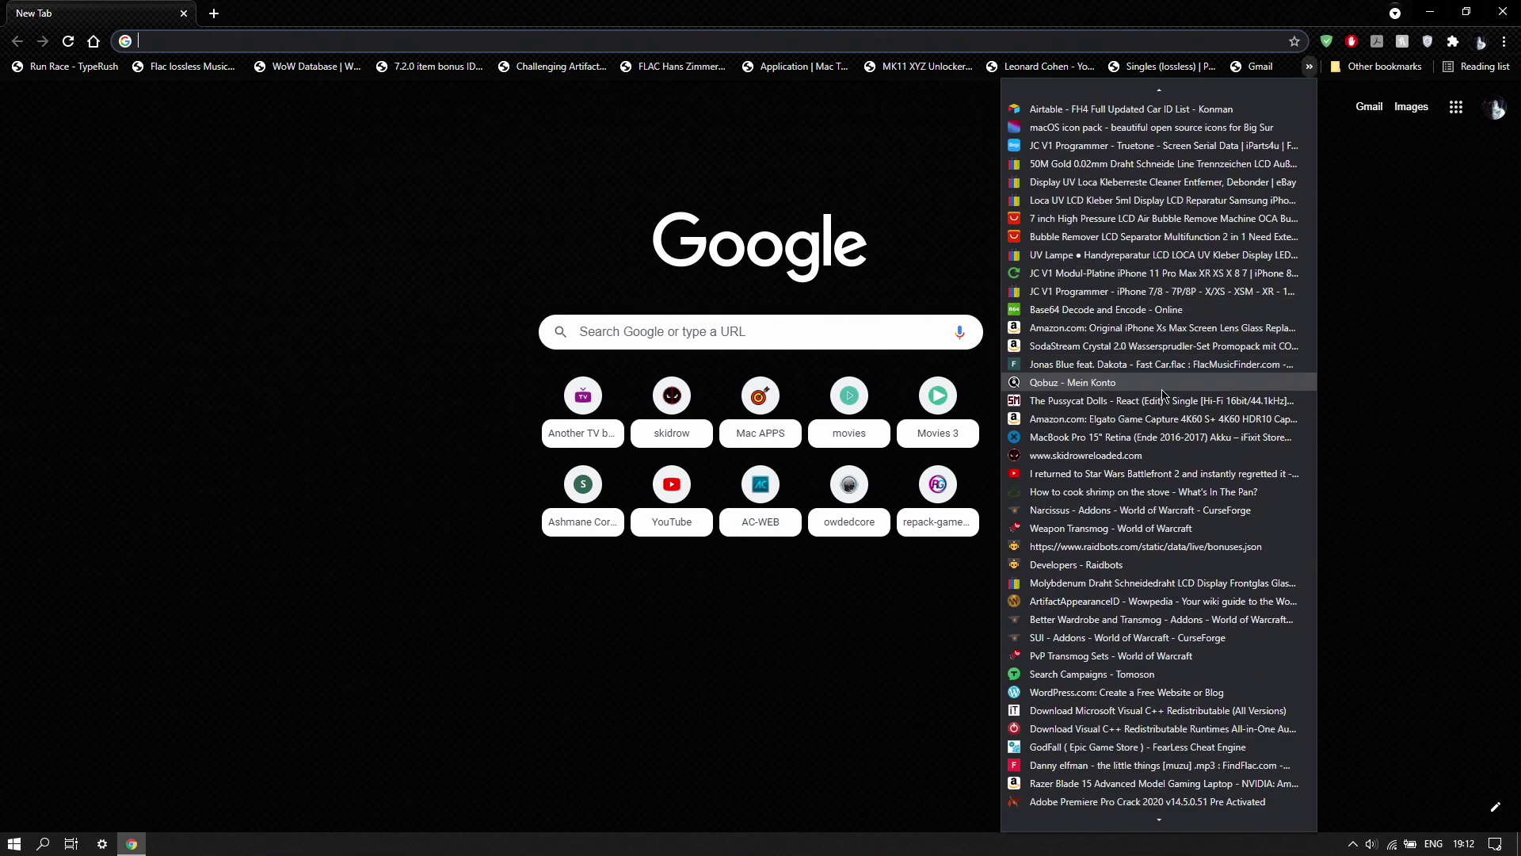
pyautogui.scroll(-10, 1121, 581)
pyautogui.scroll(-10, 1121, 674)
pyautogui.scroll(-1, 1189, 528)
pyautogui.scroll(-8, 1164, 697)
pyautogui.scroll(-7, 1169, 666)
pyautogui.scroll(-7, 1165, 665)
pyautogui.scroll(-5, 1165, 665)
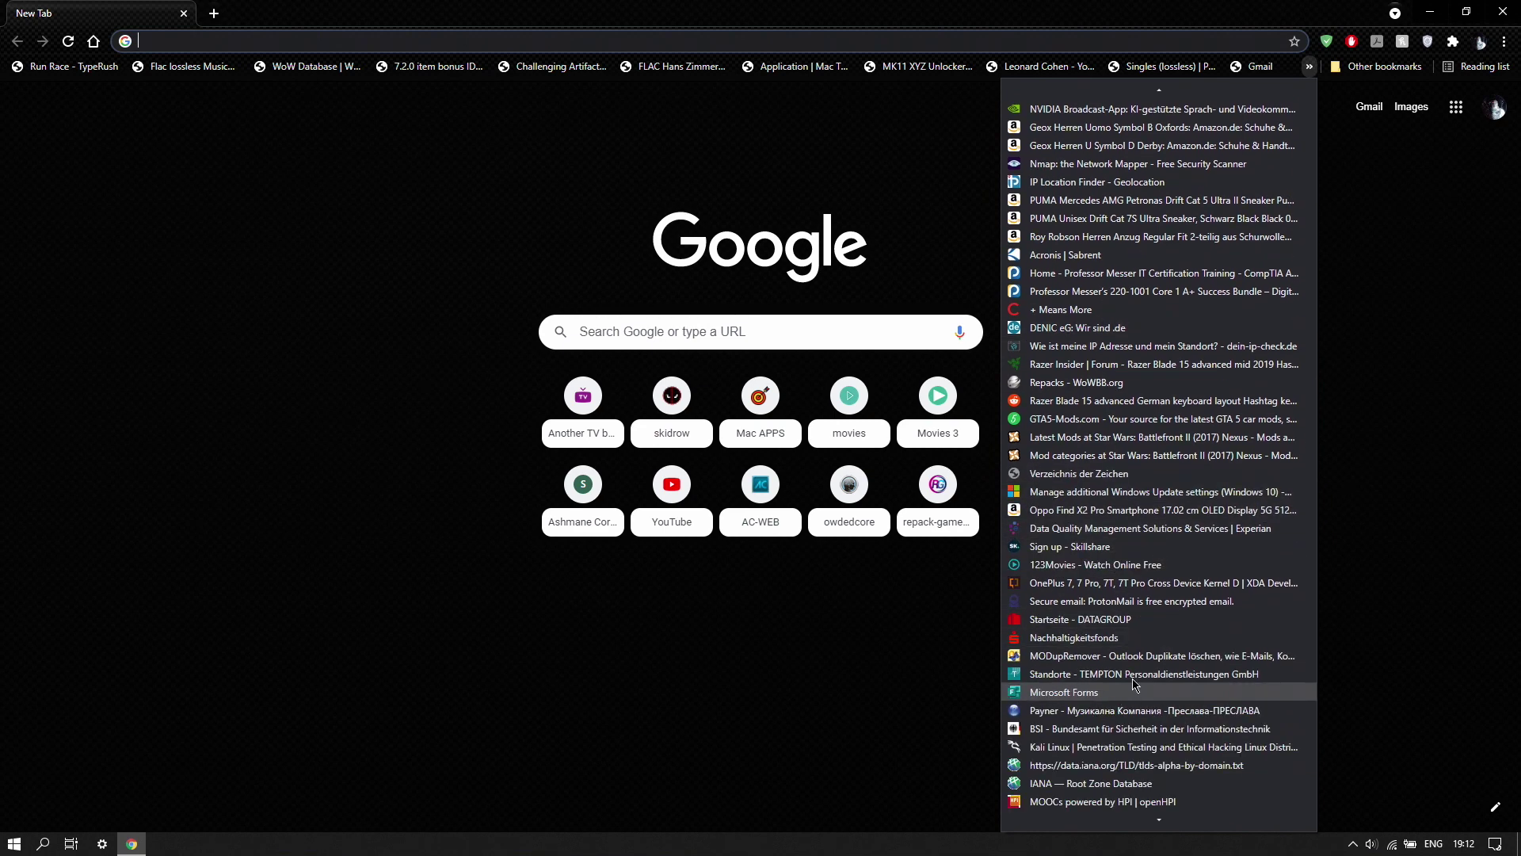
pyautogui.scroll(-3, 1125, 682)
pyautogui.scroll(3, 1142, 634)
pyautogui.scroll(6, 1141, 629)
pyautogui.scroll(2, 1197, 546)
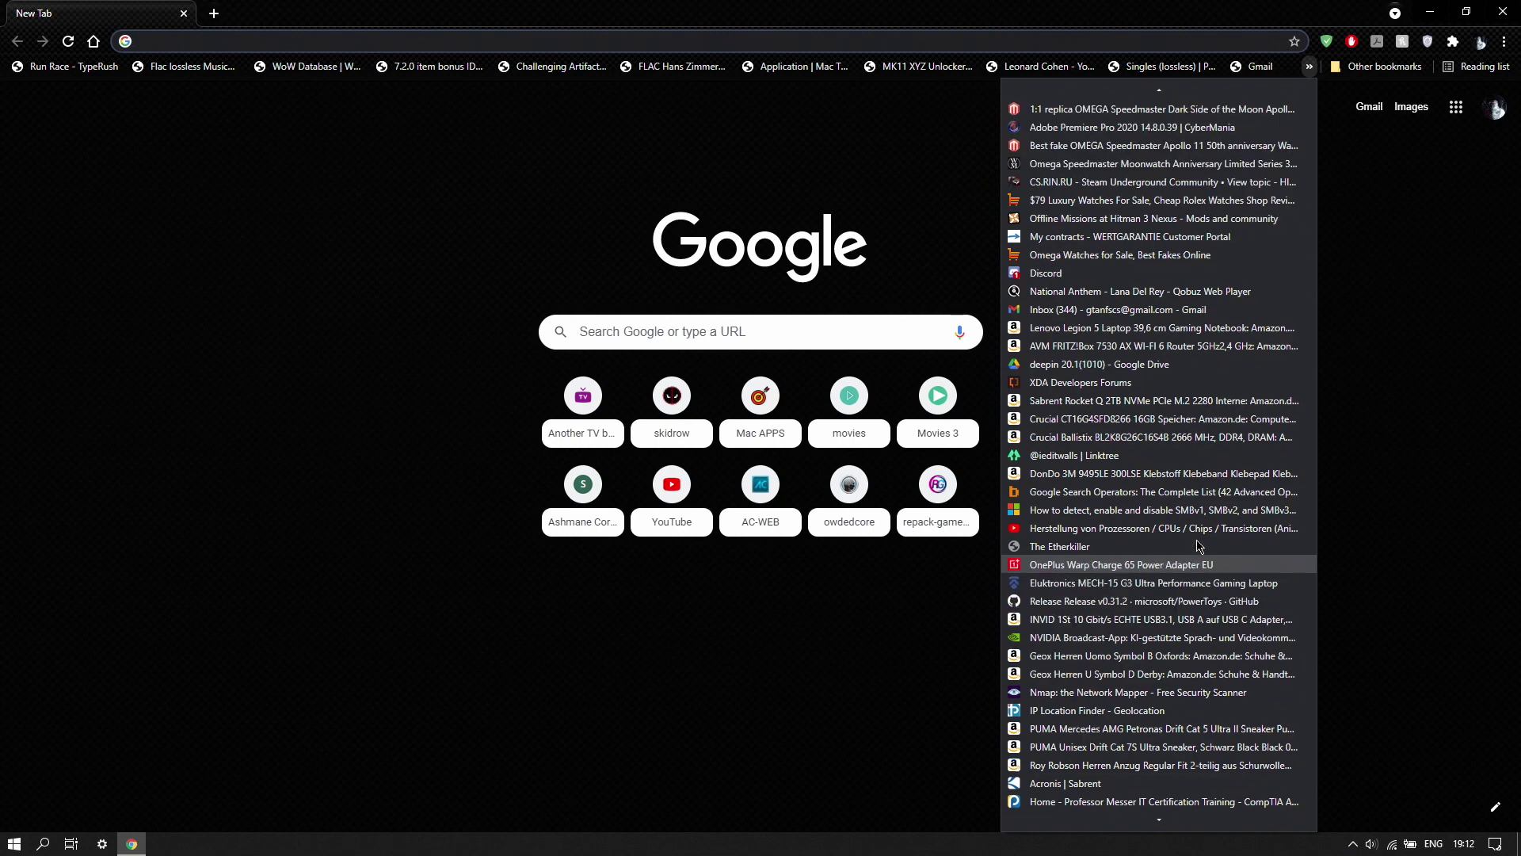
pyautogui.scroll(3, 1180, 418)
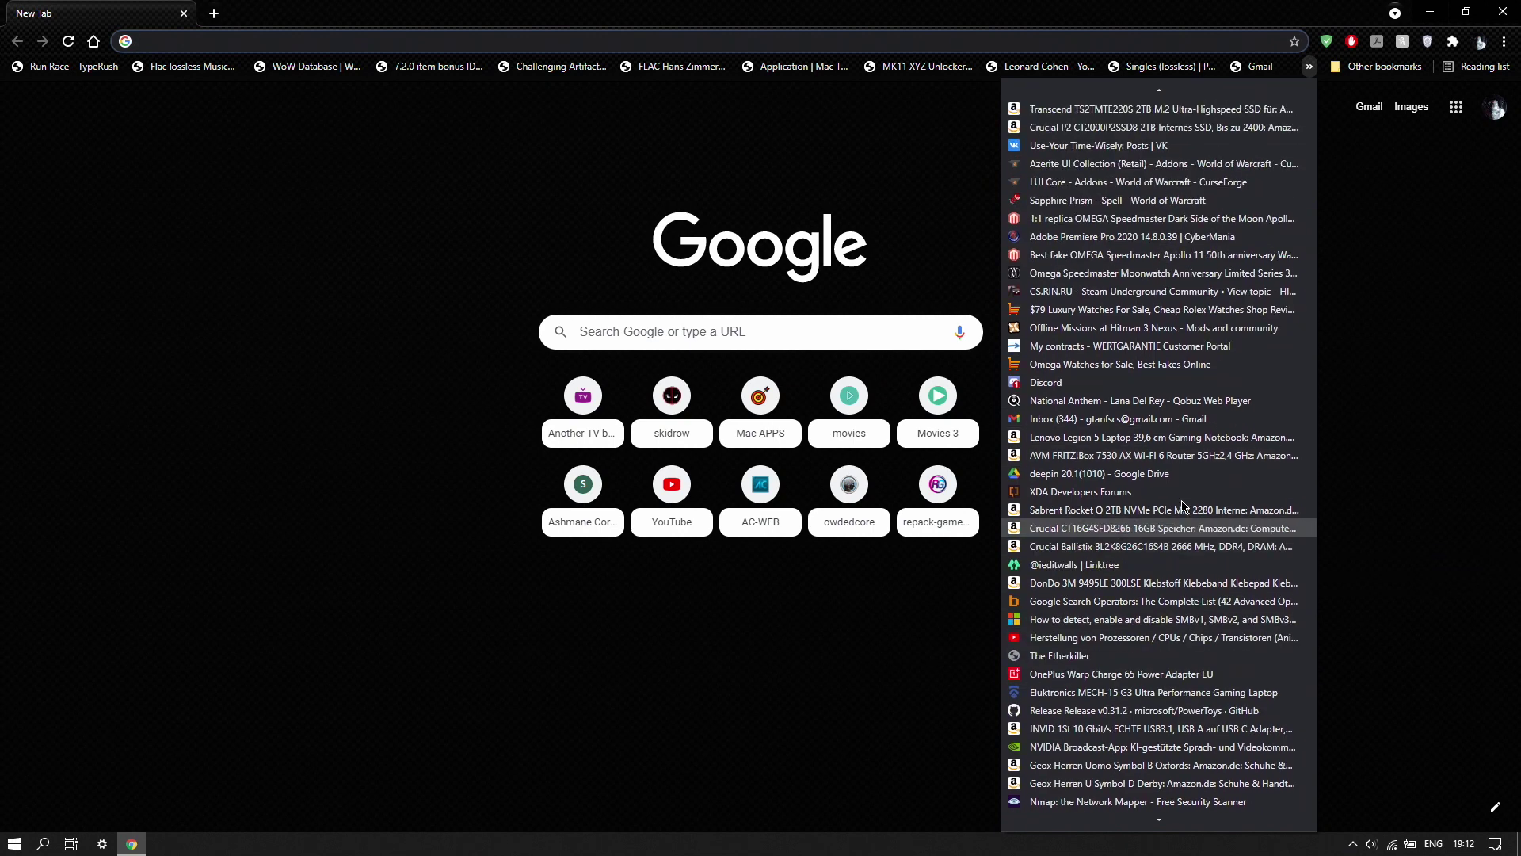
pyautogui.scroll(1, 1185, 476)
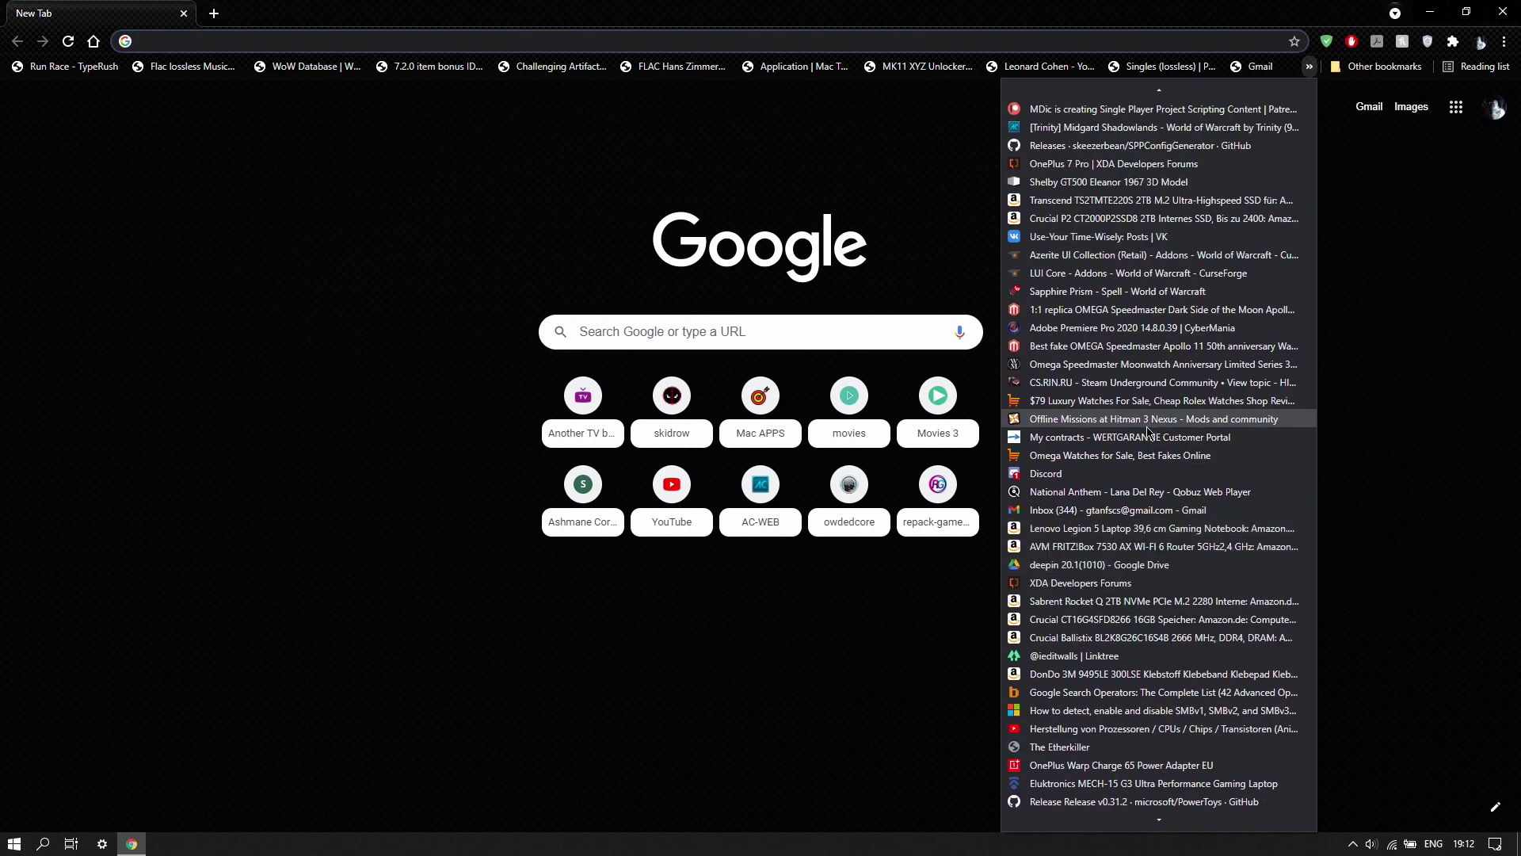
pyautogui.scroll(2, 1141, 562)
pyautogui.scroll(3, 1142, 562)
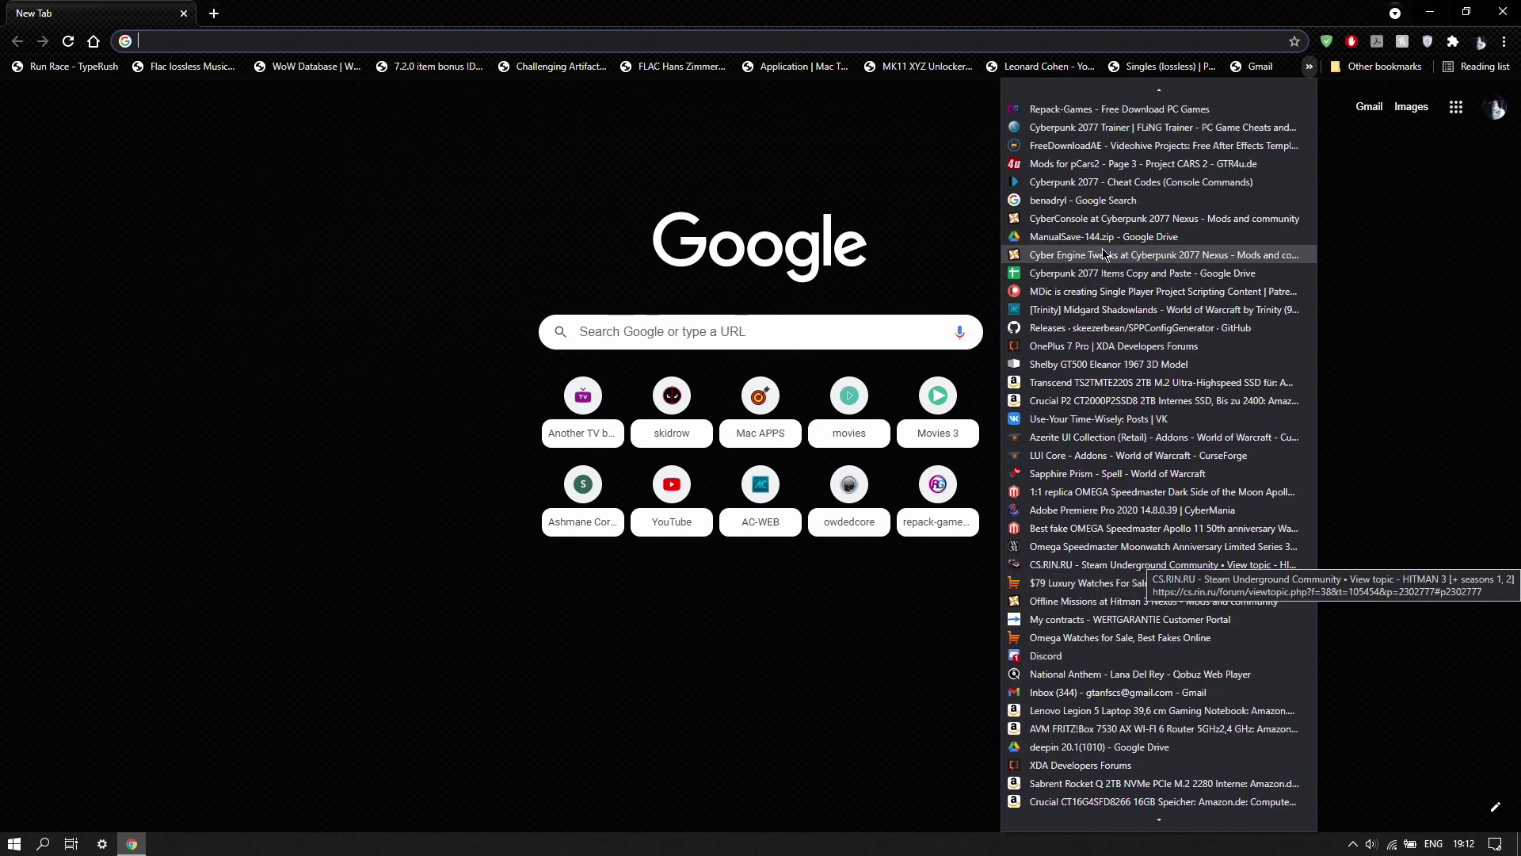
pyautogui.click(1135, 328)
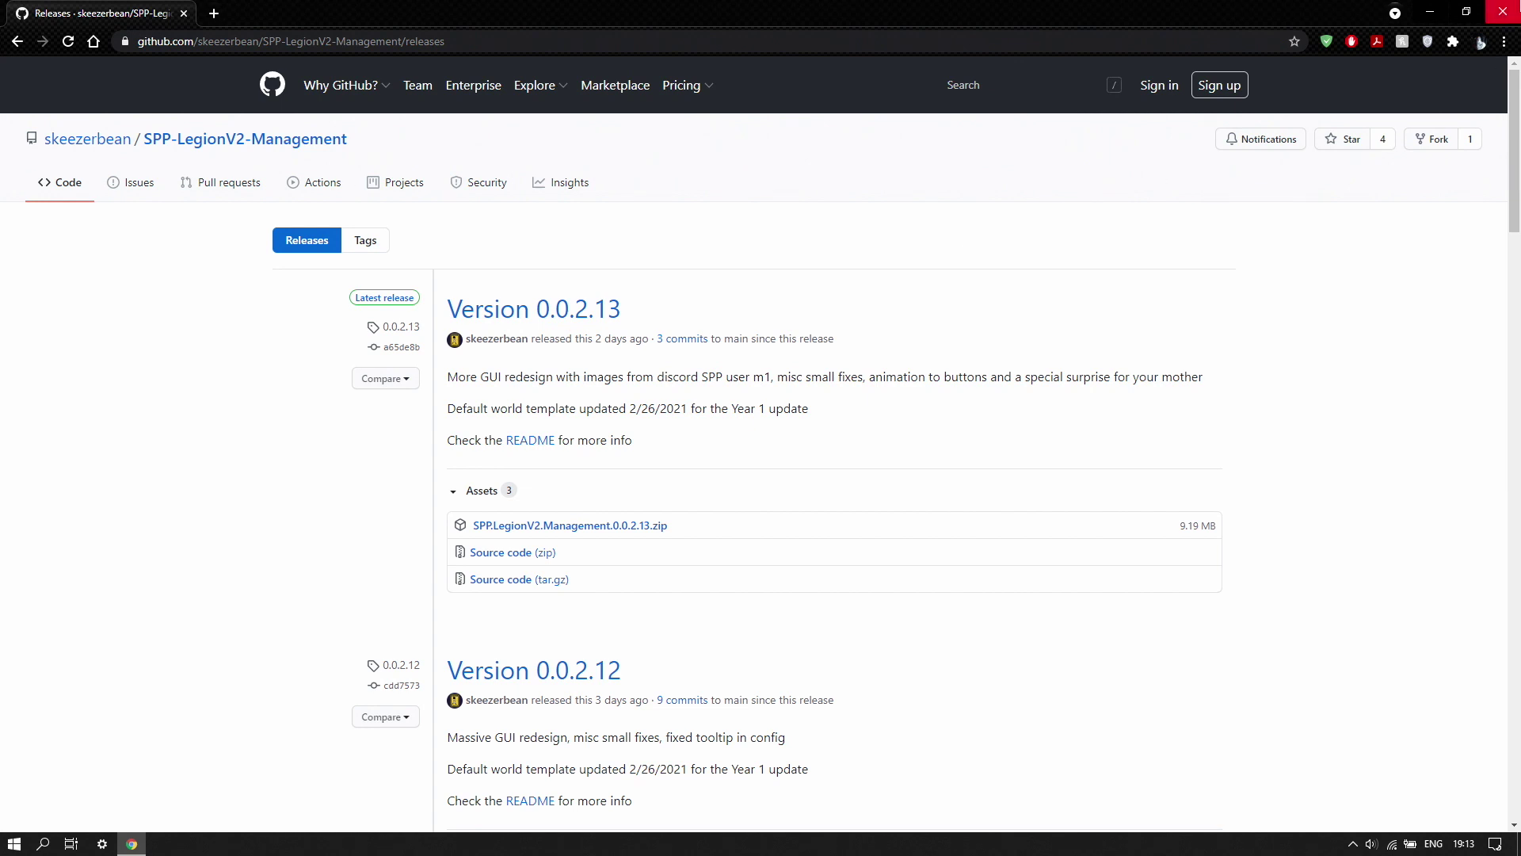
pyautogui.click(1503, 11)
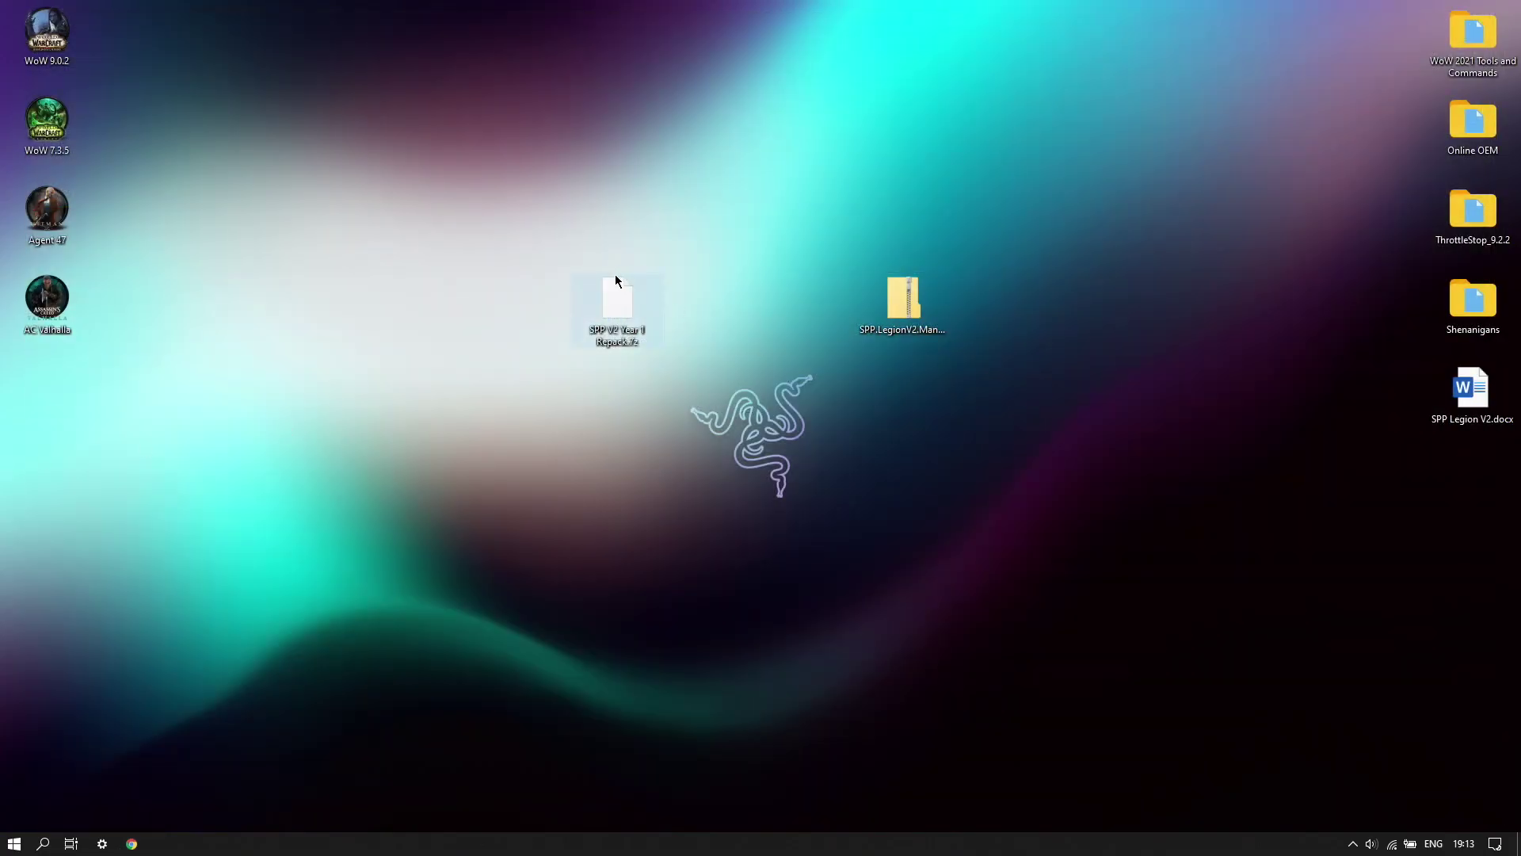
# Step: Extract SPP V2 Year 1 Repack.7z with 7-Zip into its own folder on the desktop
pyautogui.rightClick(615, 280)
pyautogui.moveTo(695, 321)
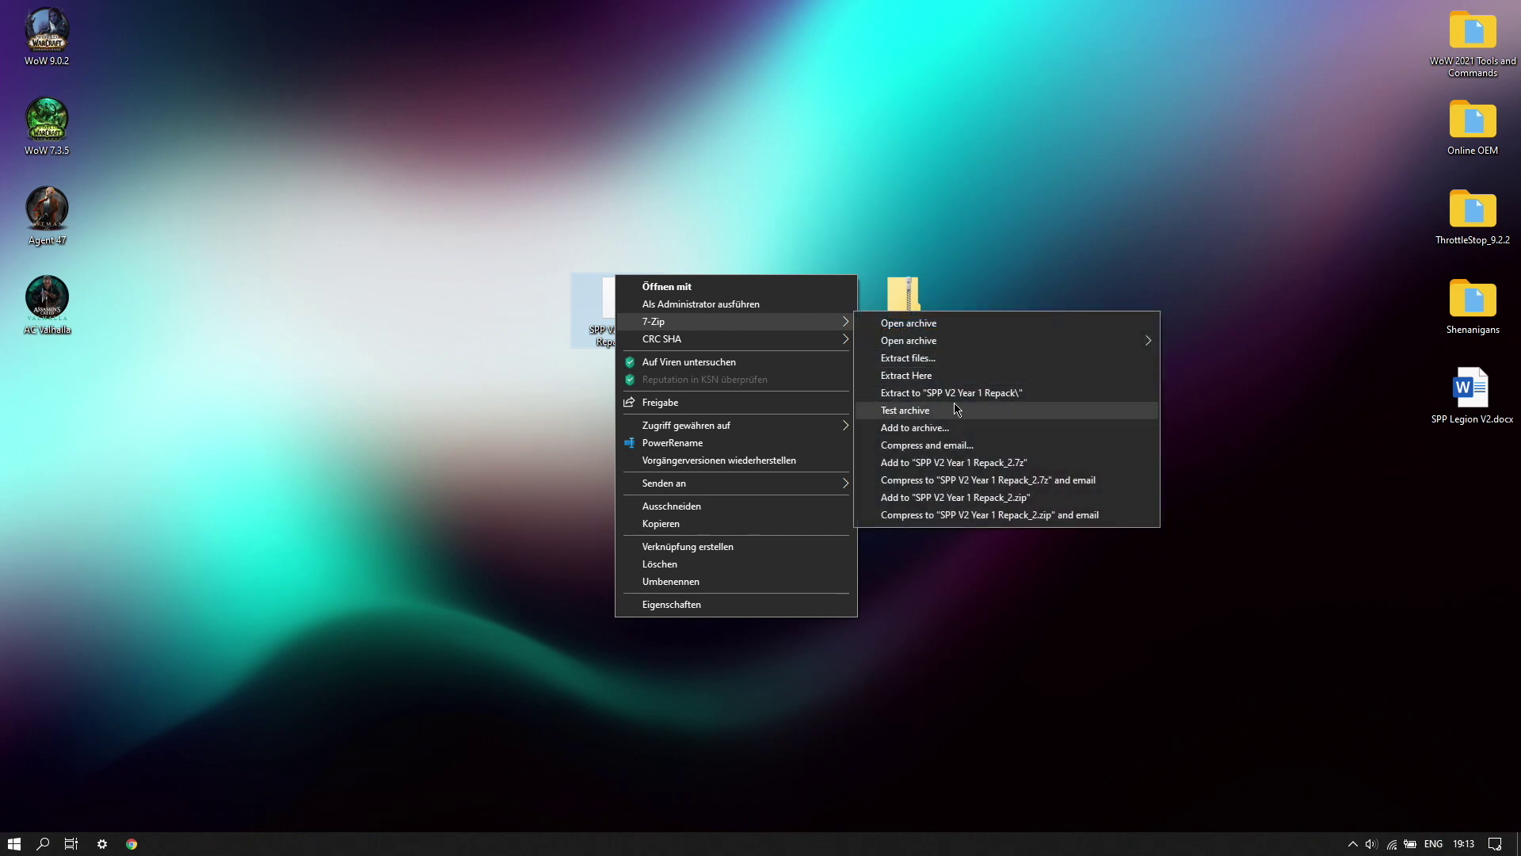
pyautogui.click(1009, 402)
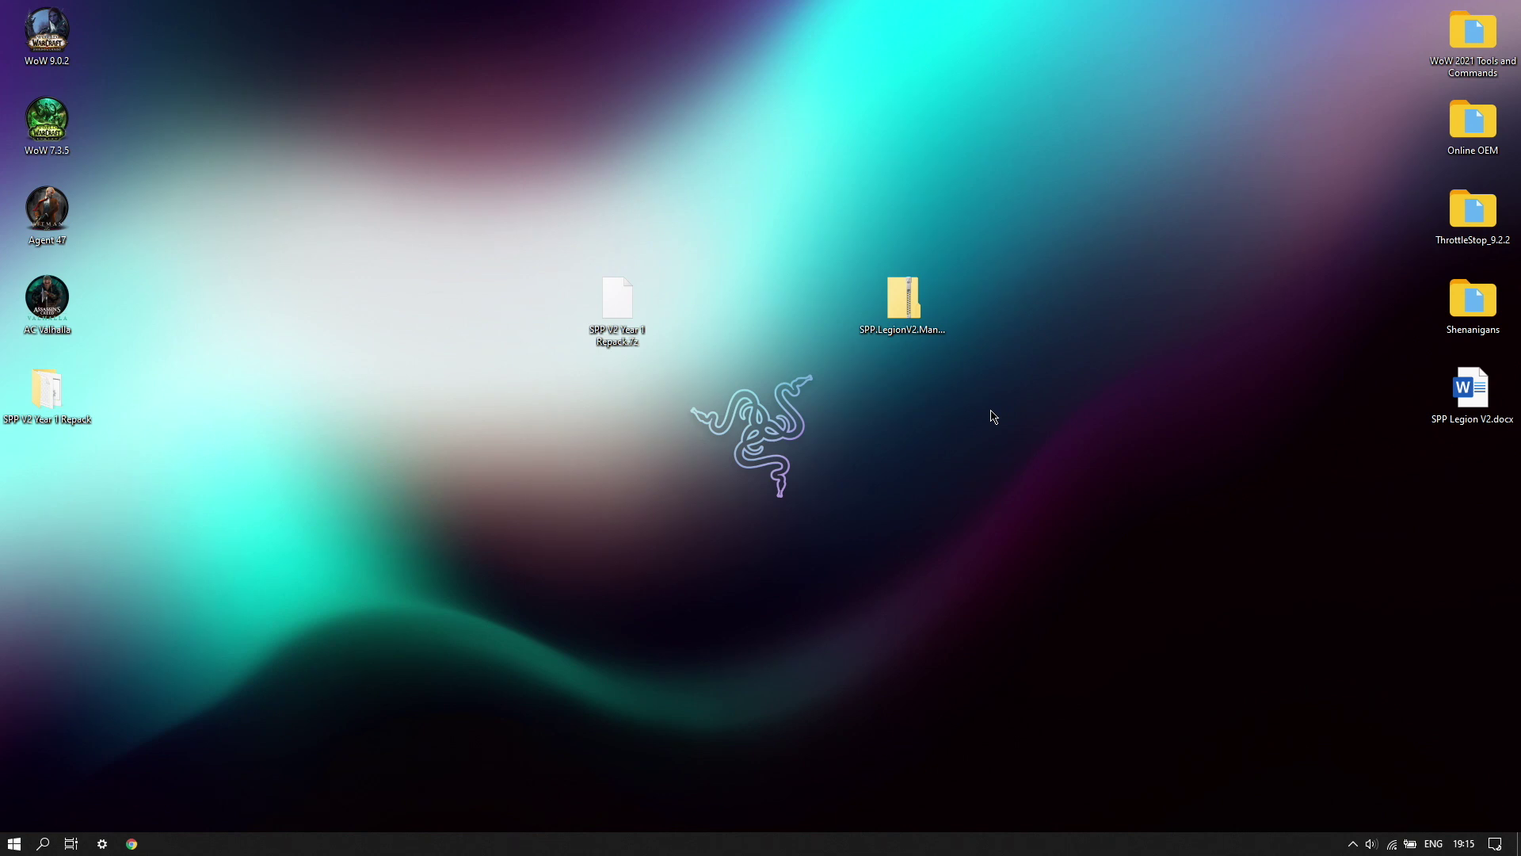
# Step: Extract the SPP LegionV2 Management zip archive with 7-Zip into its own folder on the desktop
pyautogui.rightClick(925, 273)
pyautogui.rightClick(893, 284)
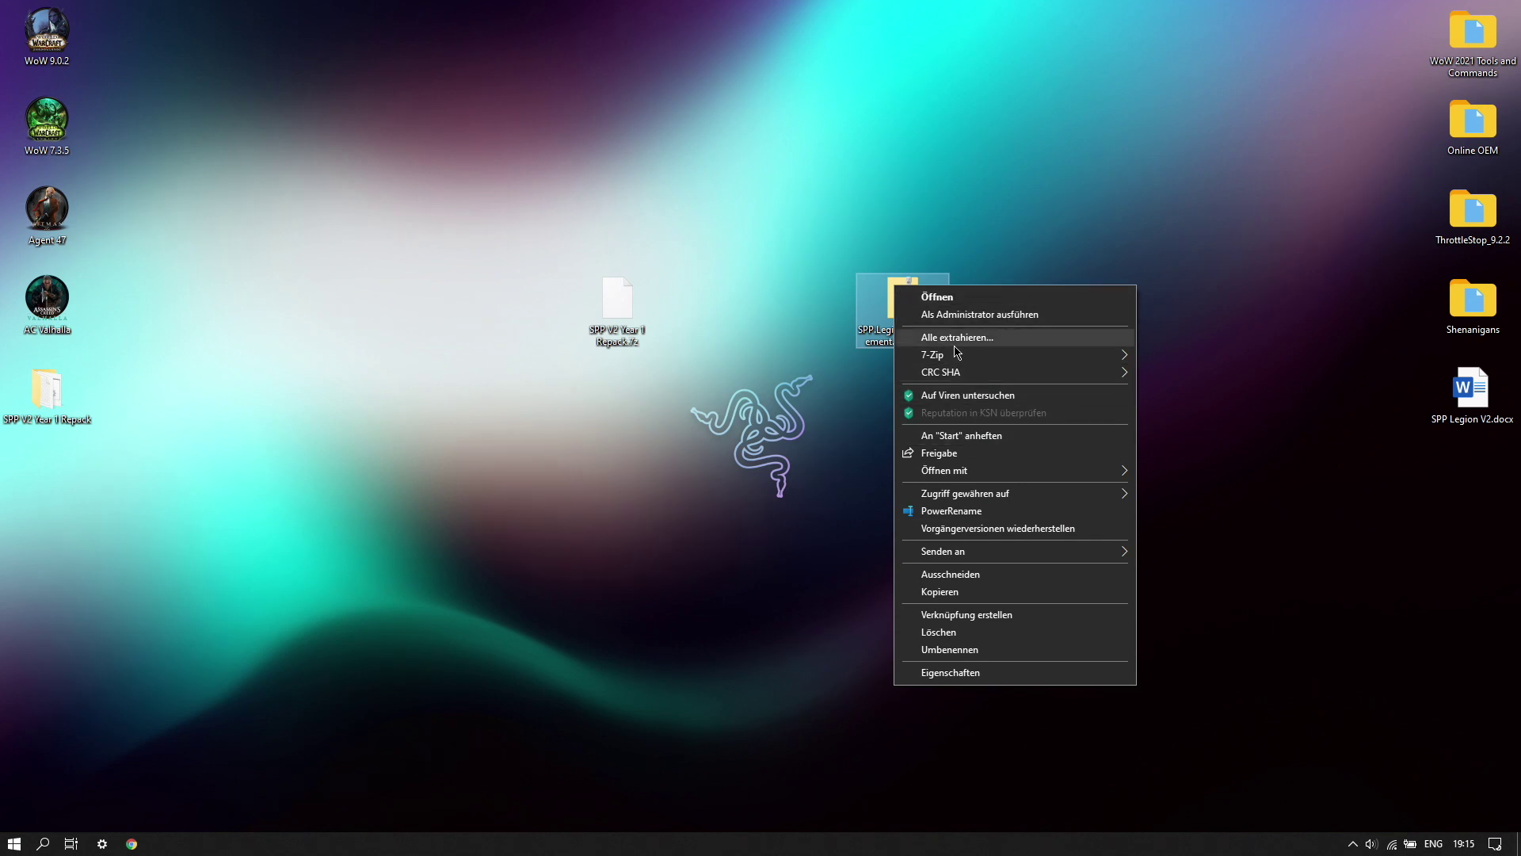
pyautogui.moveTo(1022, 355)
pyautogui.click(1248, 427)
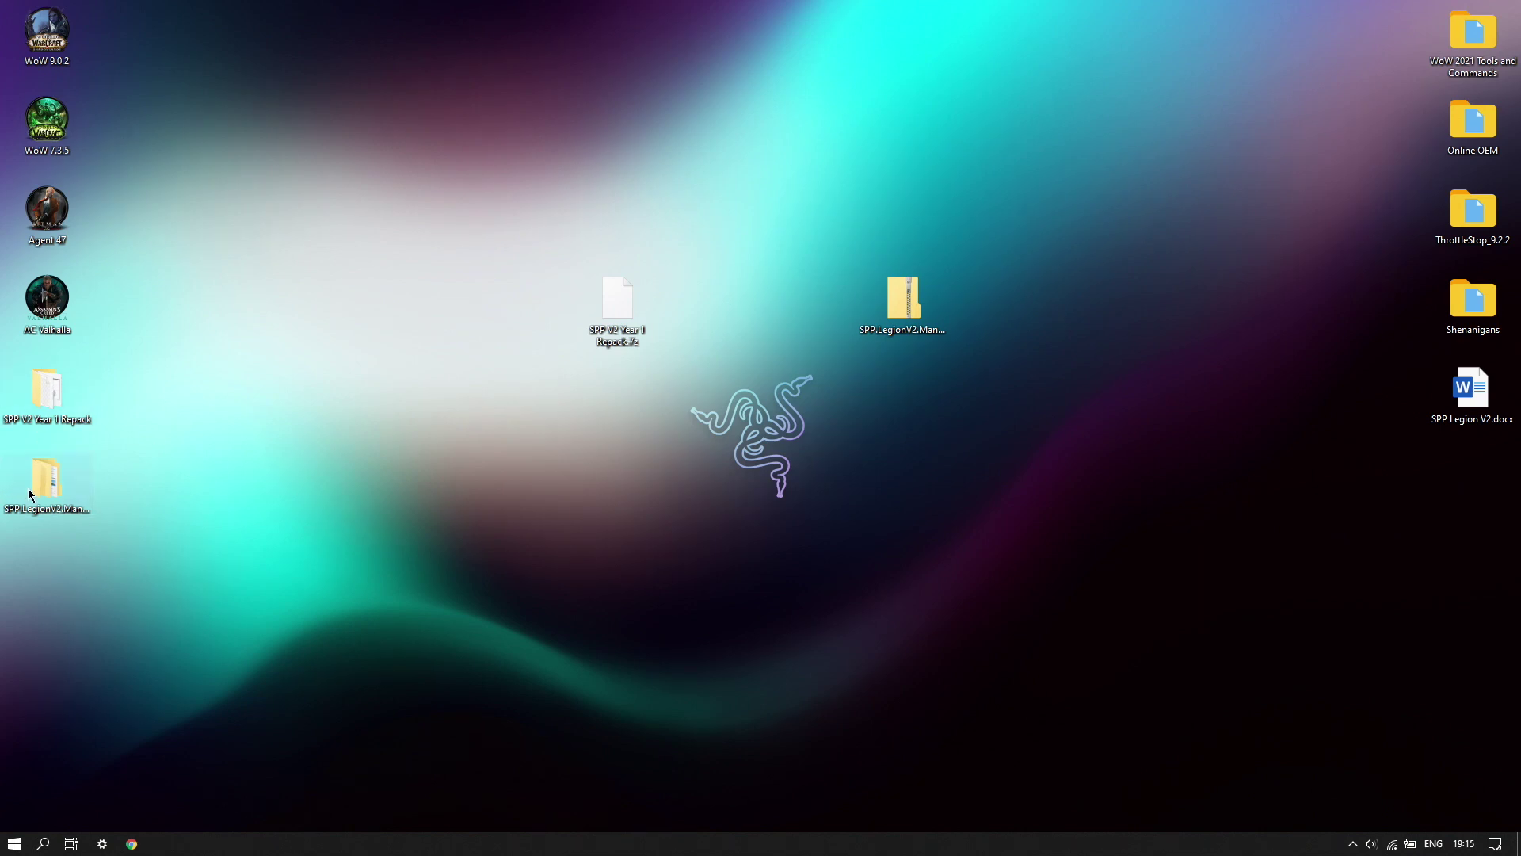
# Step: Run 1_Database+Web.bat from the SPP V2 Year 1 Repack folder, then close the folder and the registration web page
pyautogui.doubleClick(45, 421)
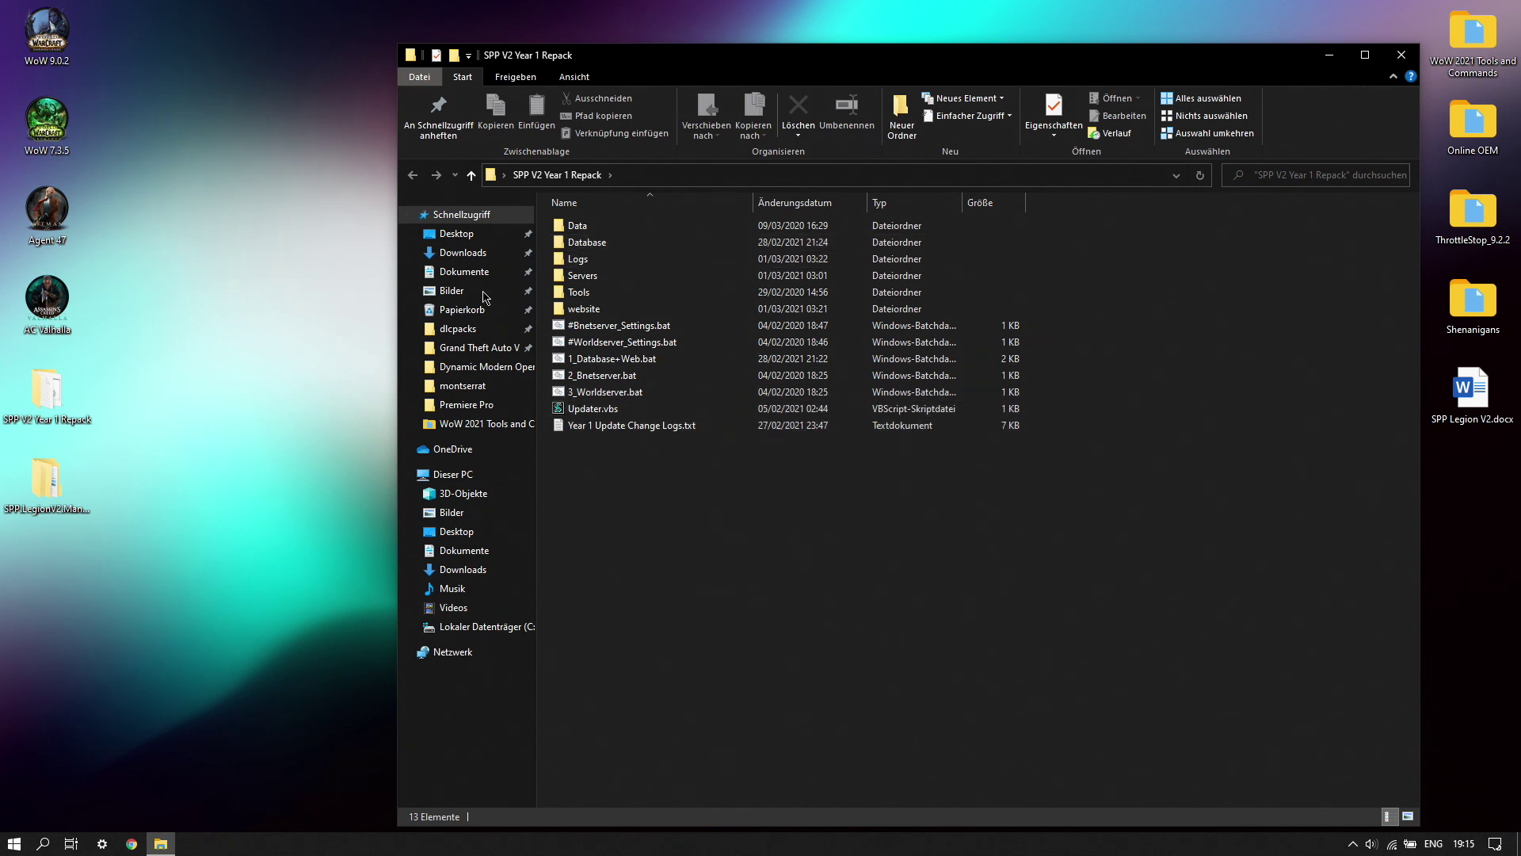
pyautogui.doubleClick(617, 361)
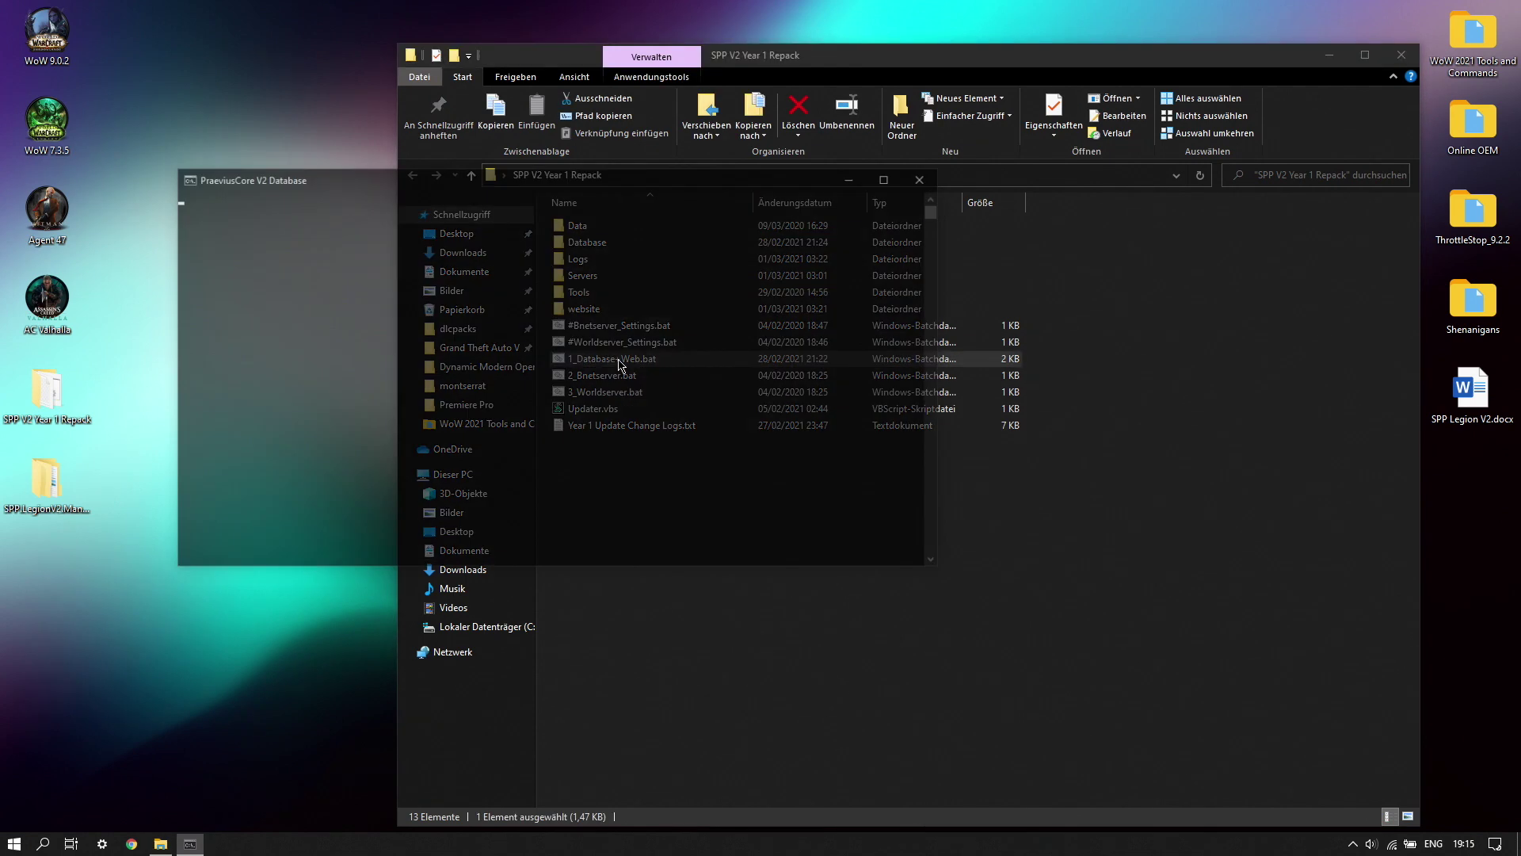
pyautogui.click(1232, 748)
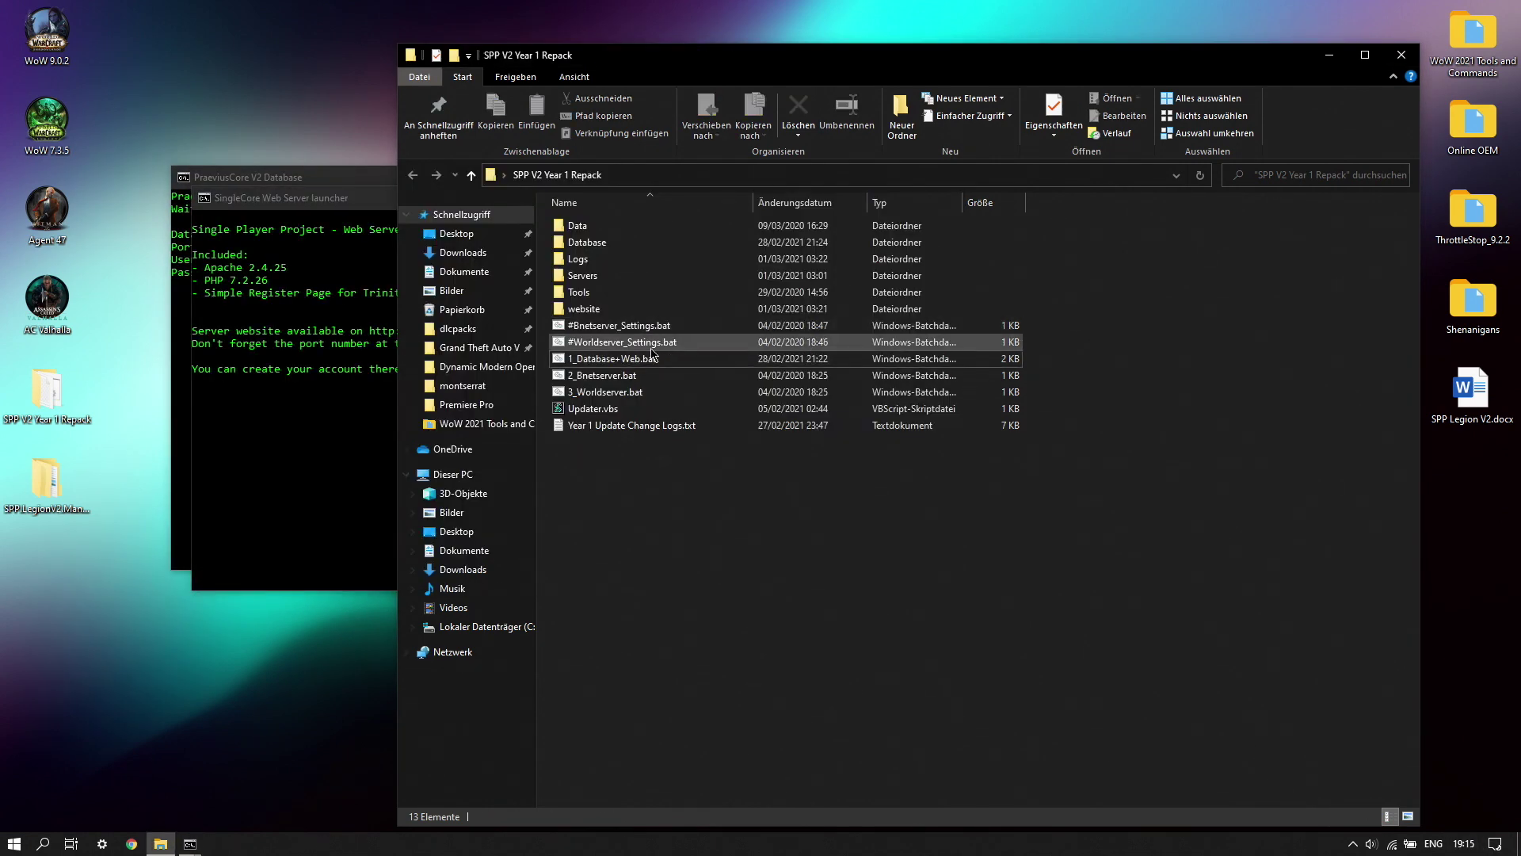
pyautogui.click(1387, 61)
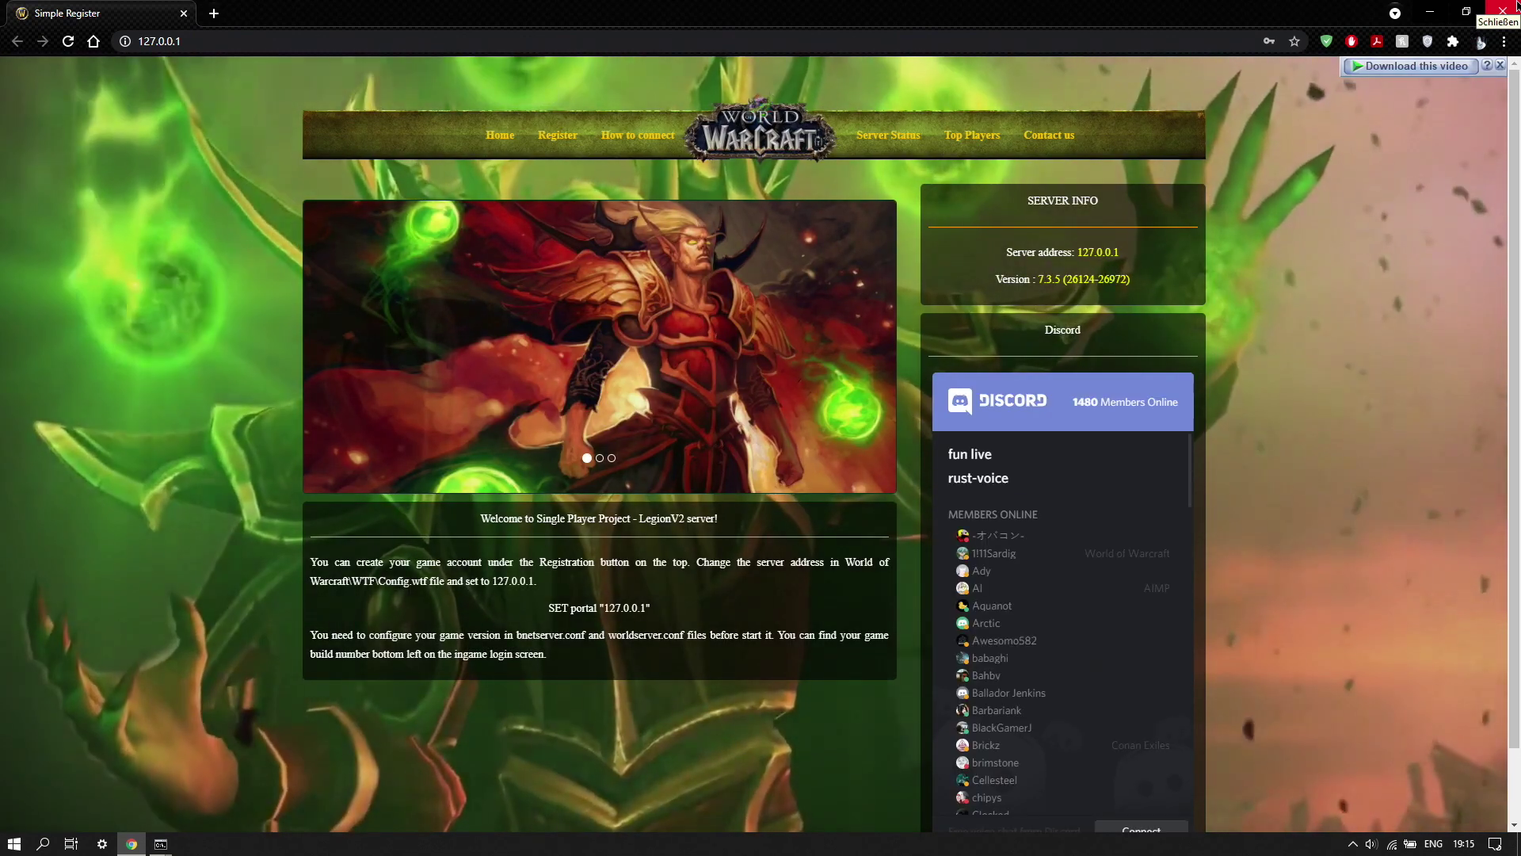
pyautogui.click(1510, 9)
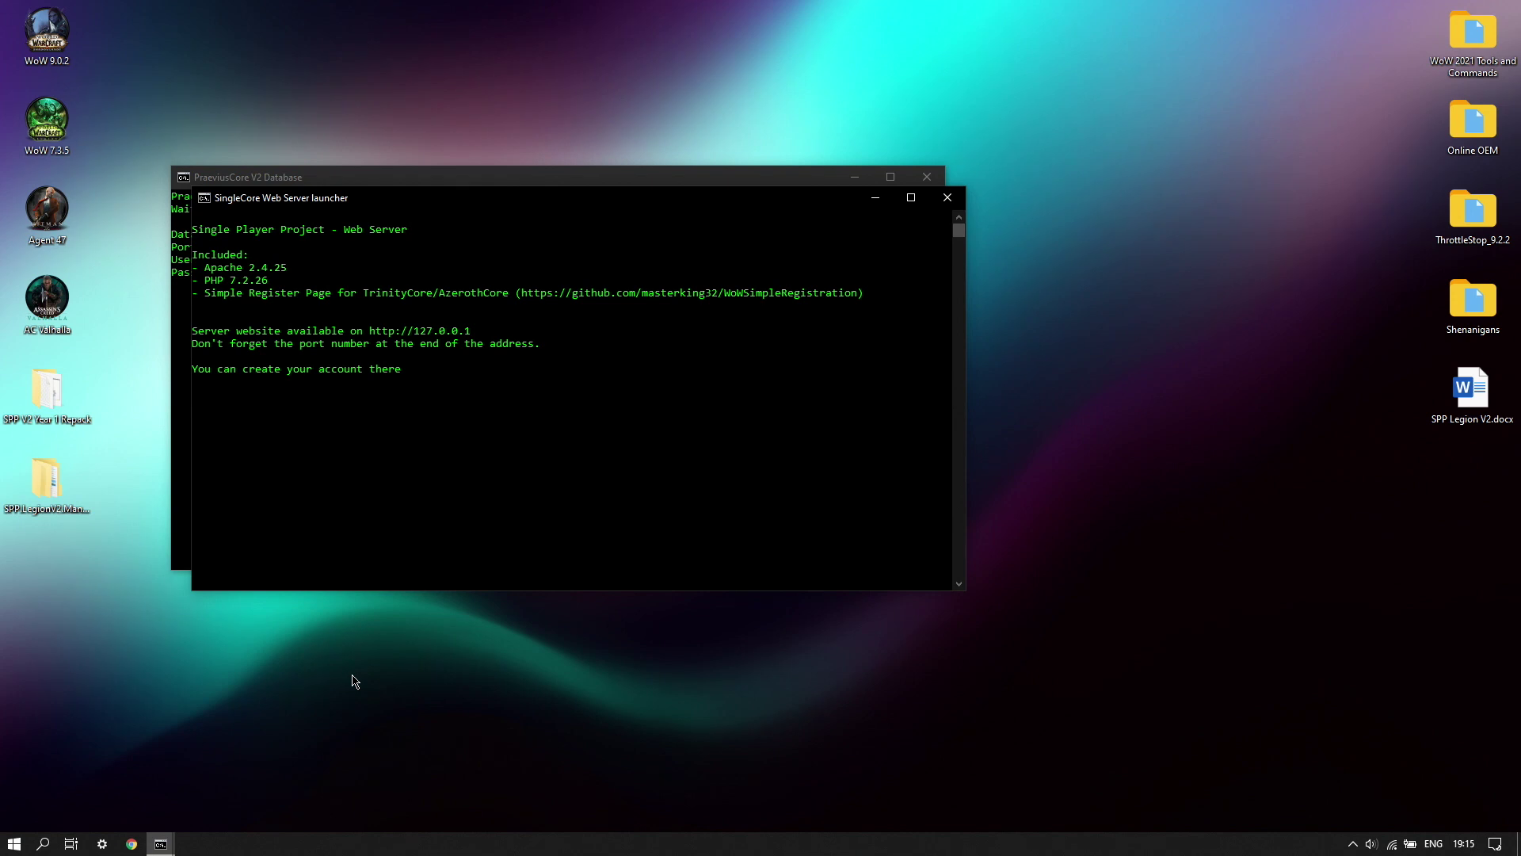
# Step: Launch the Windows Command Prompt as administrator and approve the user account control request
pyautogui.press('super')
pyautogui.write('cmd')
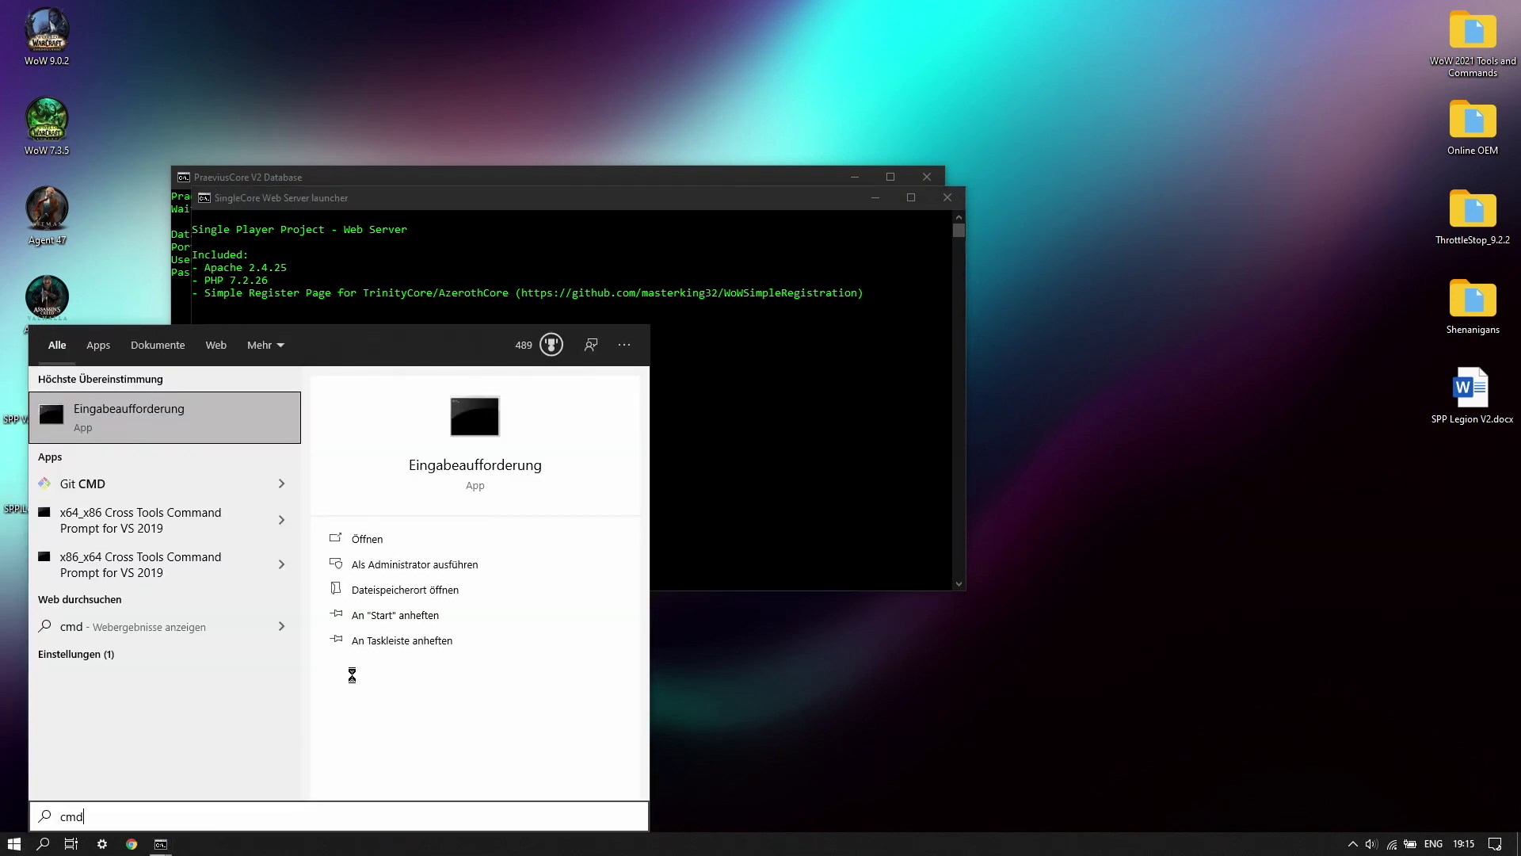
pyautogui.press('Right')
pyautogui.press('Down')
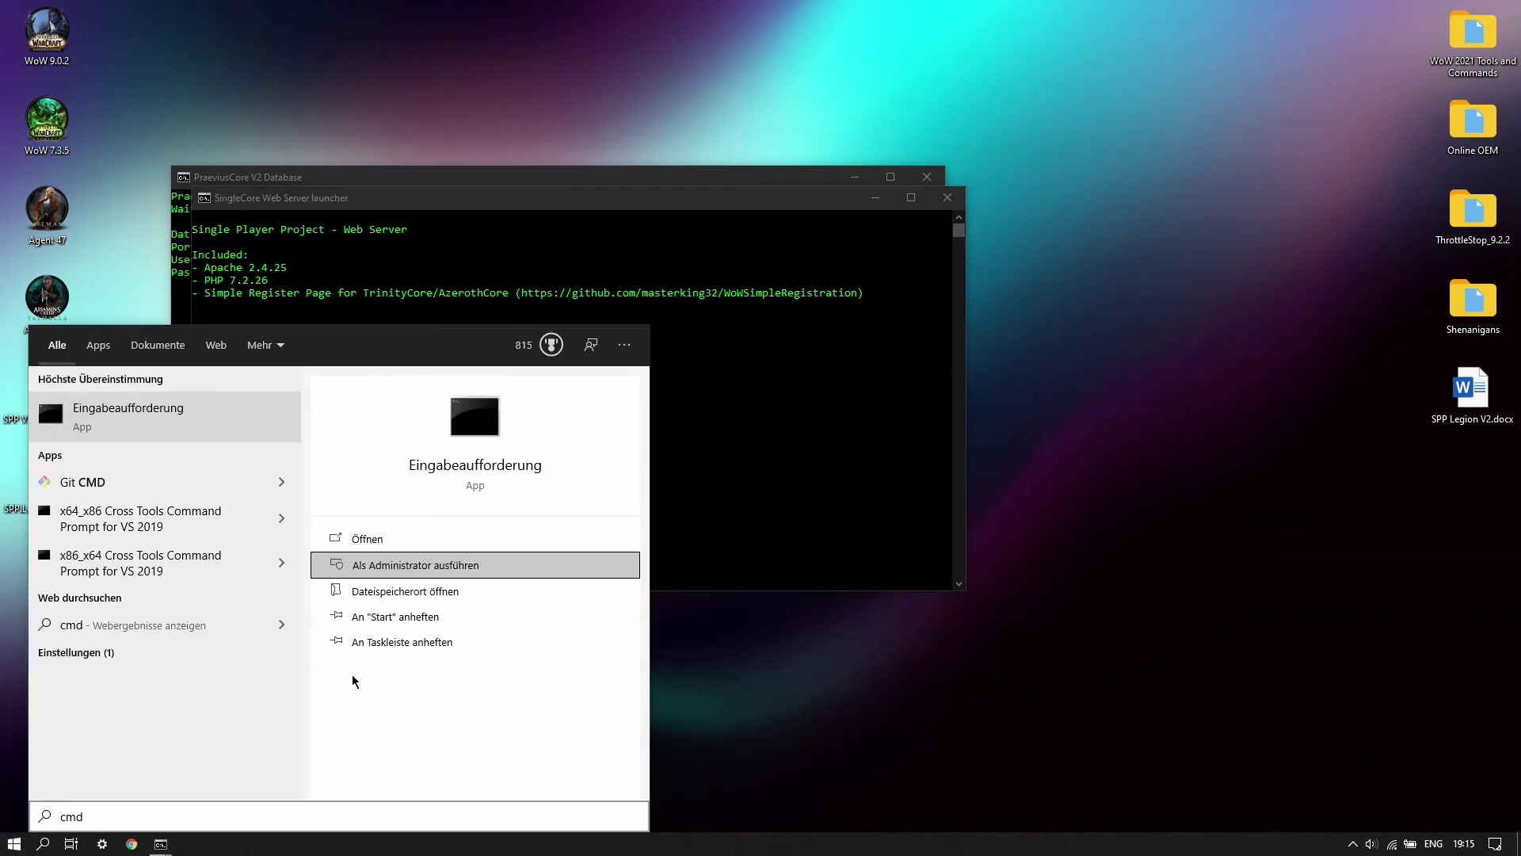
pyautogui.press('Return')
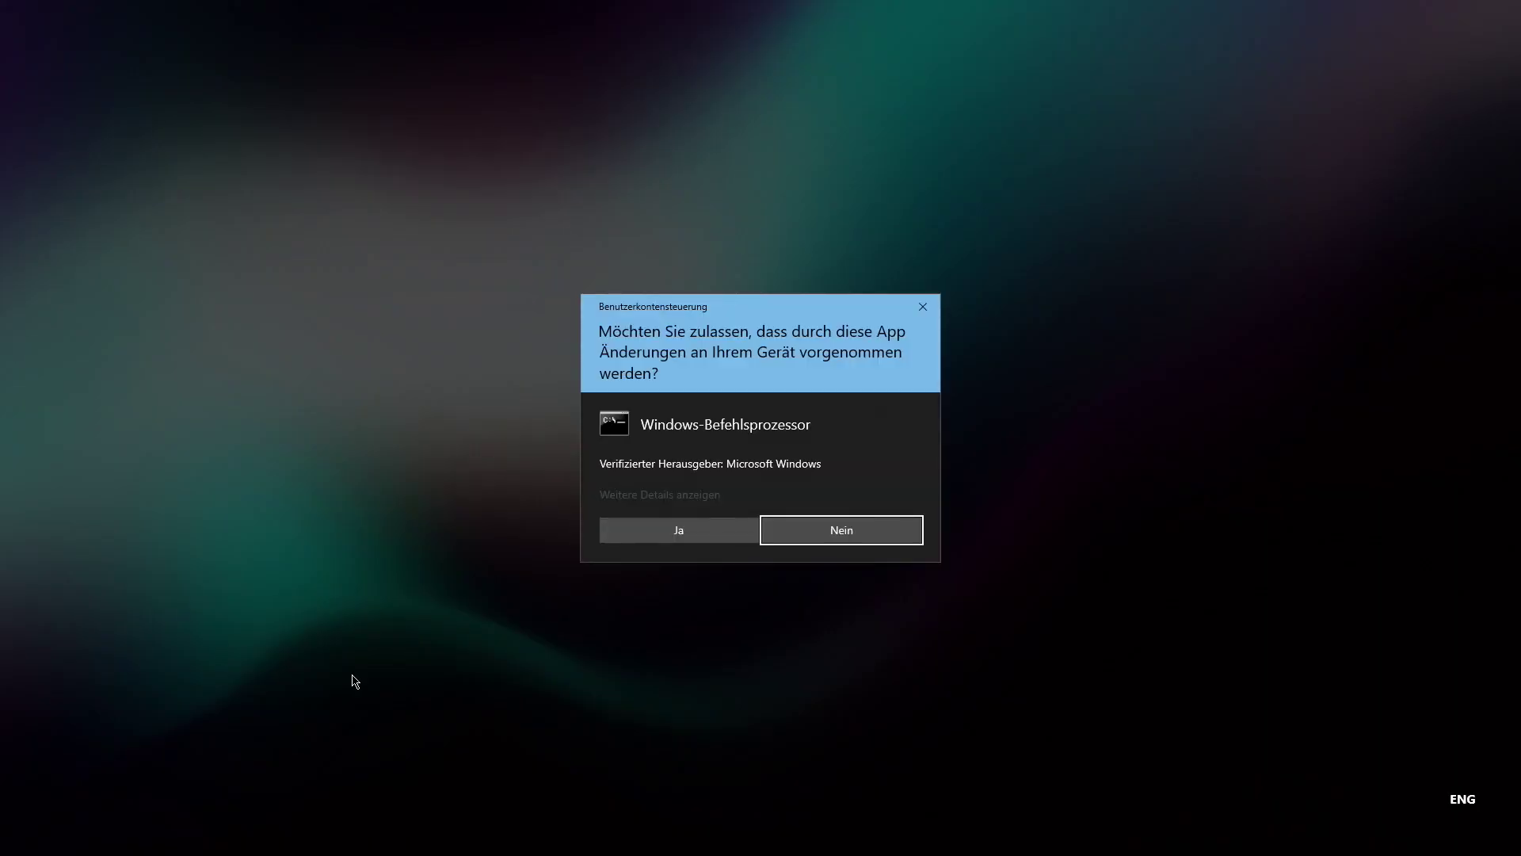
pyautogui.press('Left')
pyautogui.press('Return')
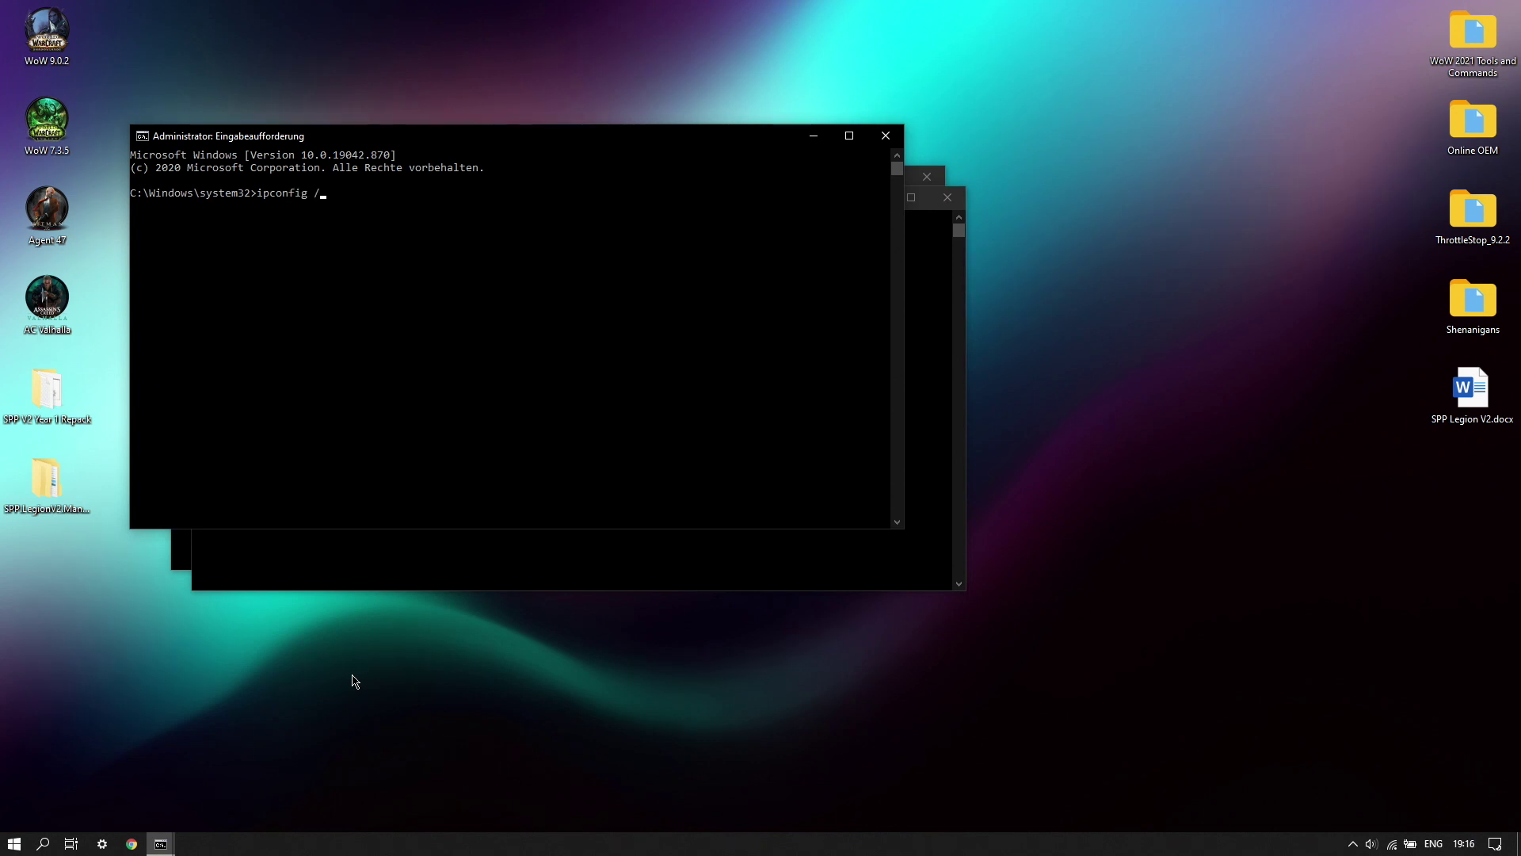
# Step: Run ipconfig /all, copy the Wi-Fi adapter's IPv4 address from the output, and close the Command Prompt
pyautogui.press('Return')
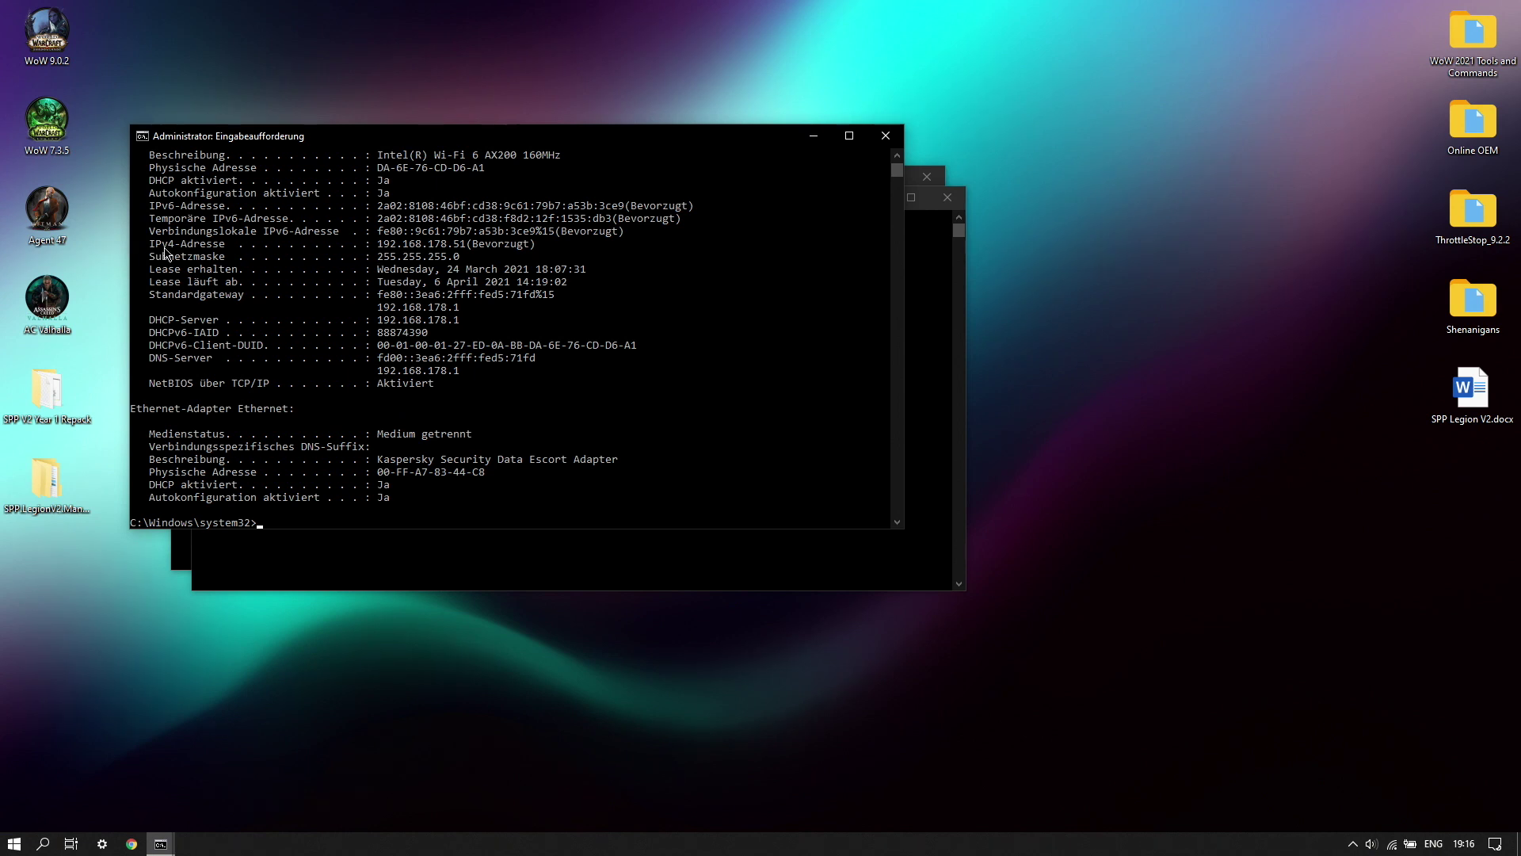
pyautogui.click(379, 250)
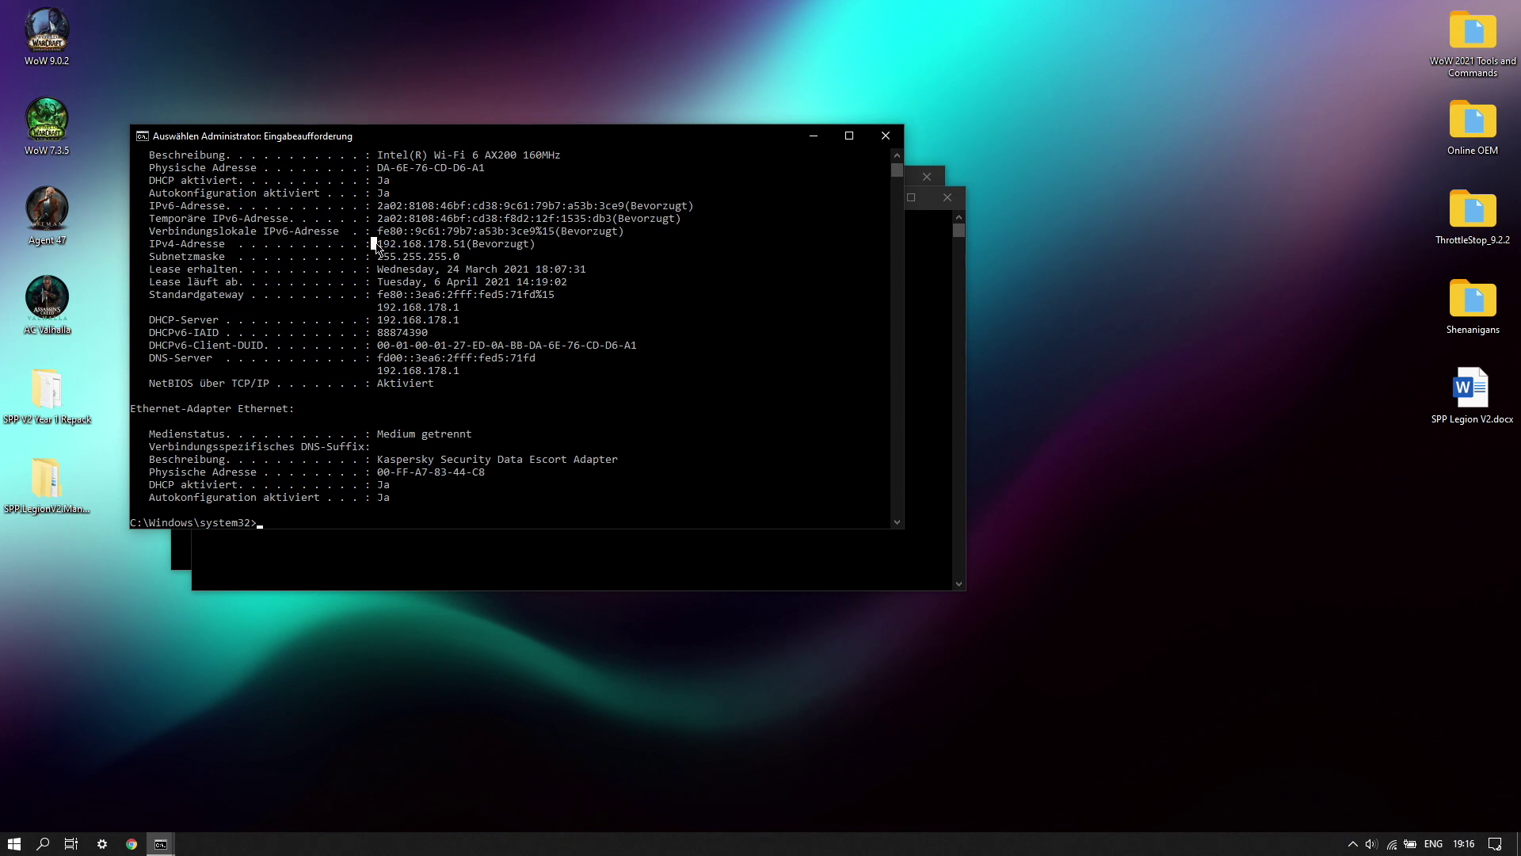
pyautogui.moveTo(466, 247); pyautogui.dragTo(382, 252)
pyautogui.rightClick(383, 252)
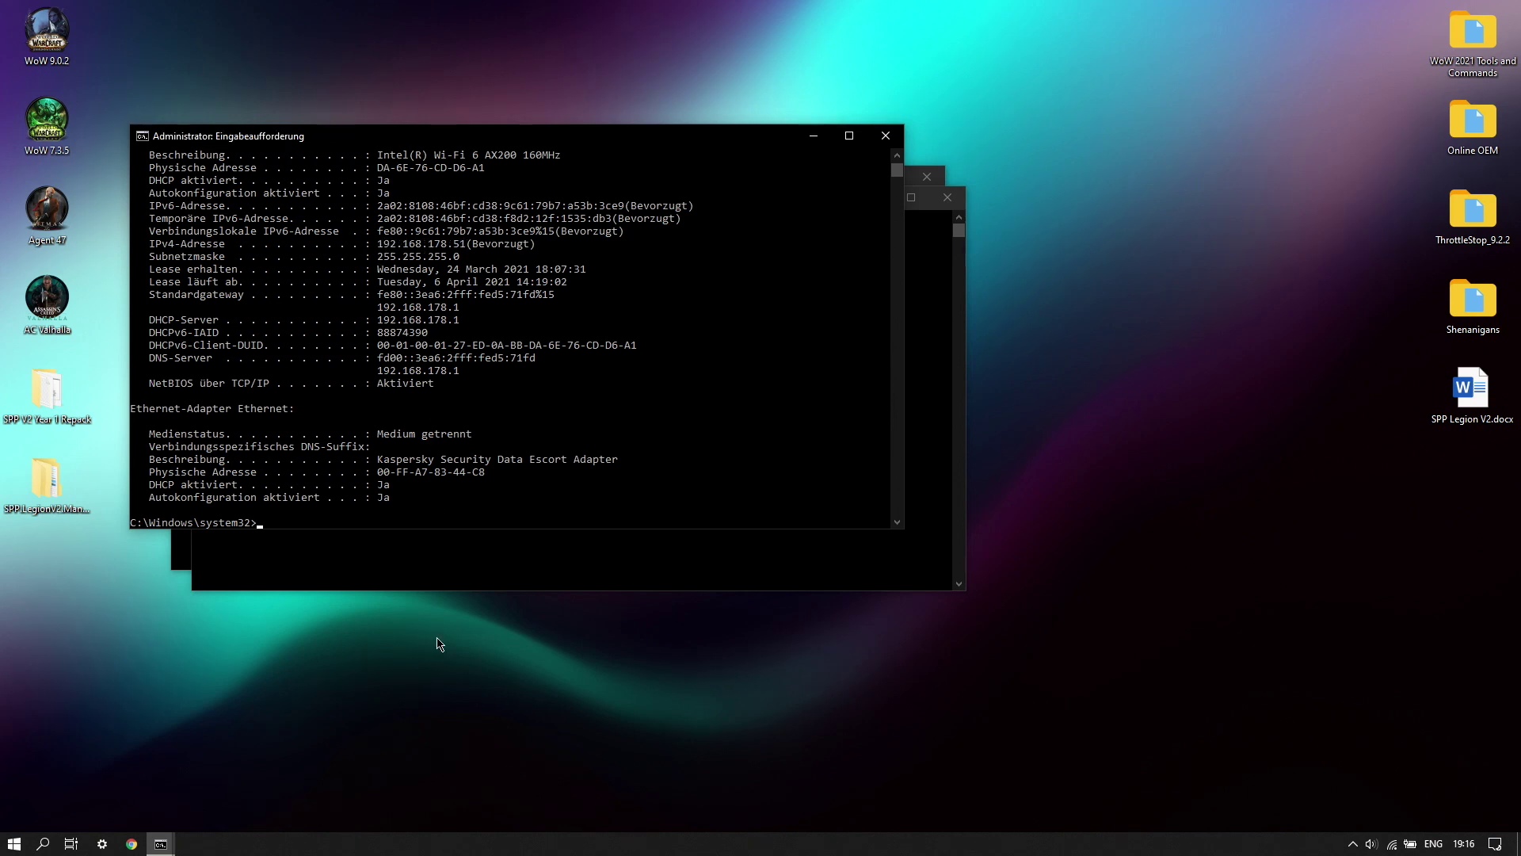
pyautogui.click(886, 137)
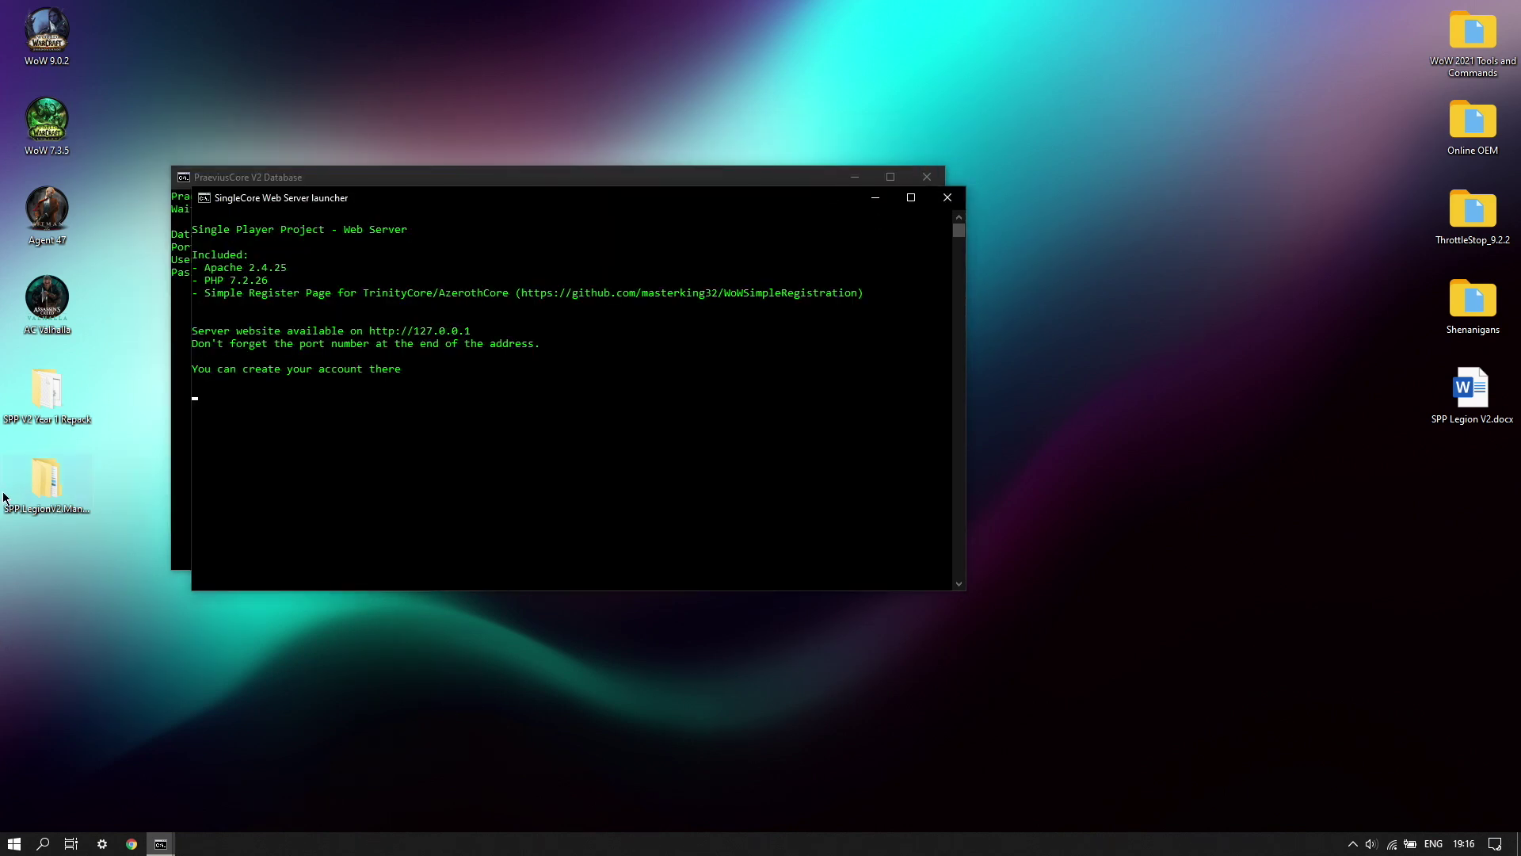
# Step: Launch SPP-LegionV2-Management.exe from the extracted management folder on the desktop, close the folder, and maximize the tool's window
pyautogui.click(34, 491)
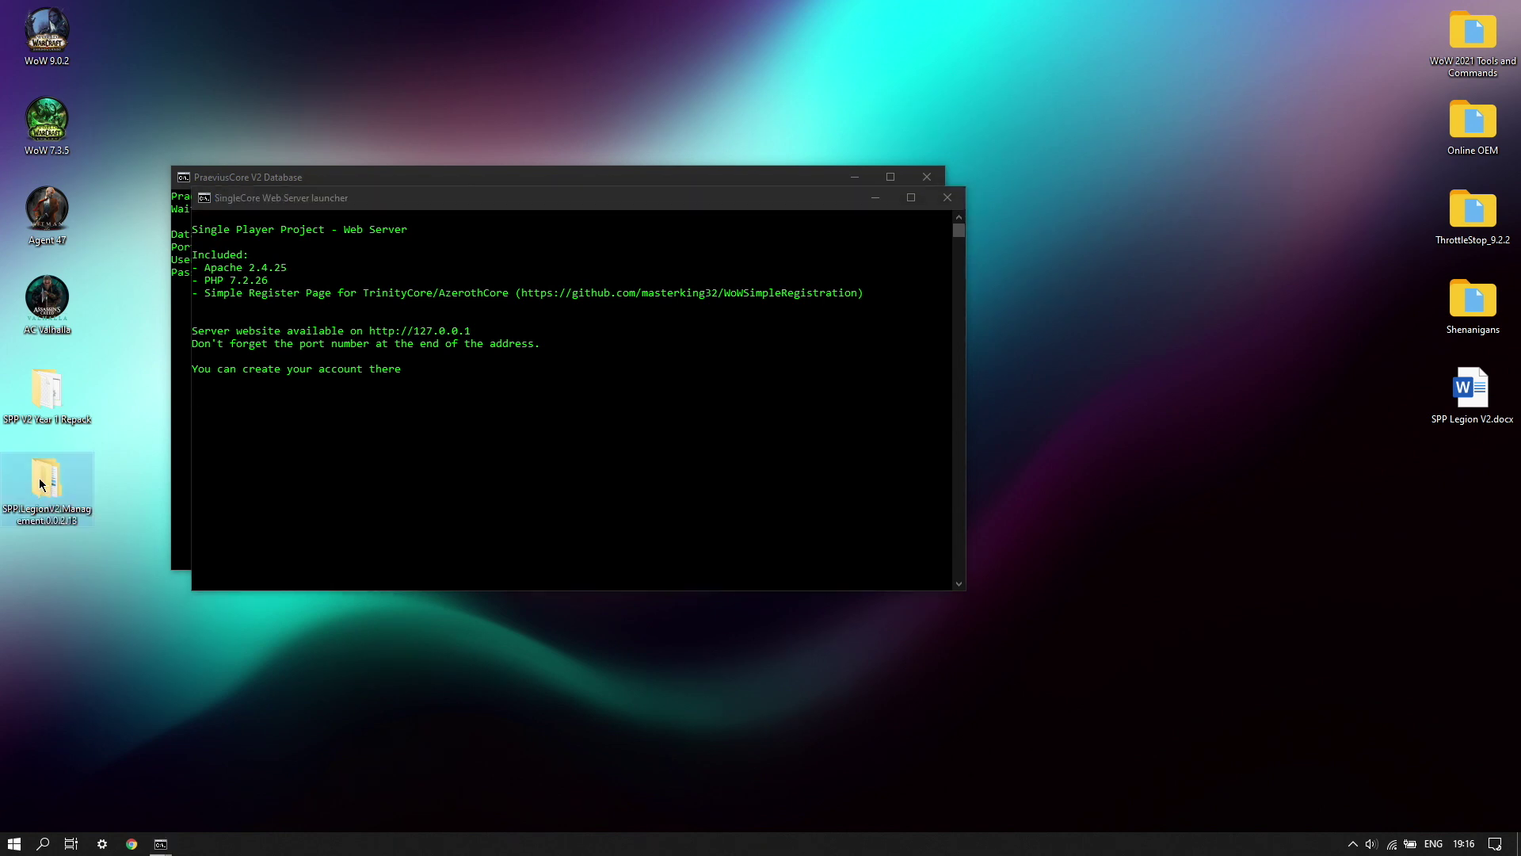
pyautogui.doubleClick(40, 483)
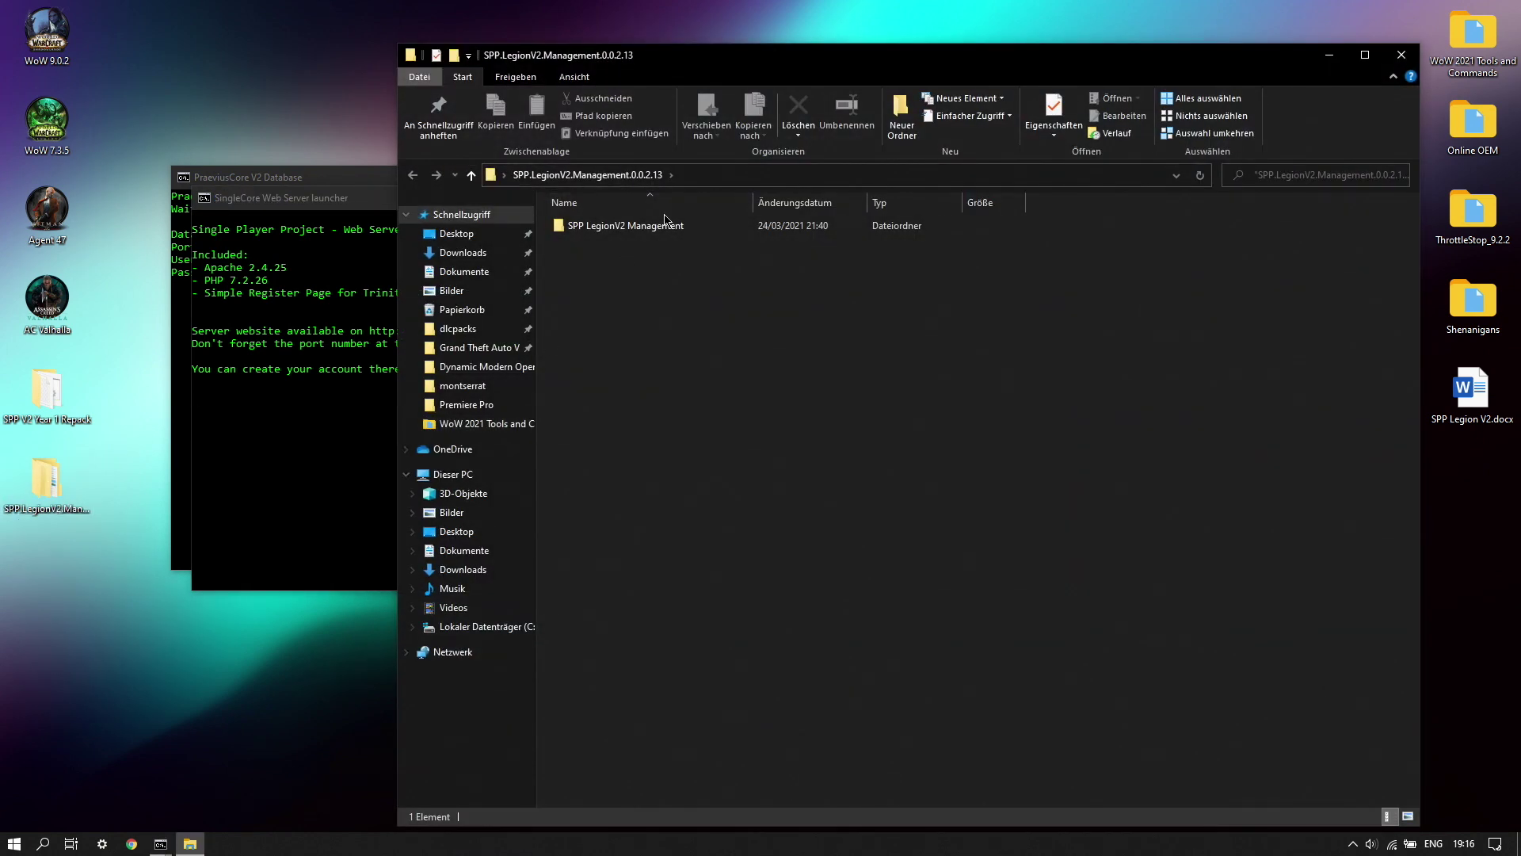
pyautogui.doubleClick(665, 226)
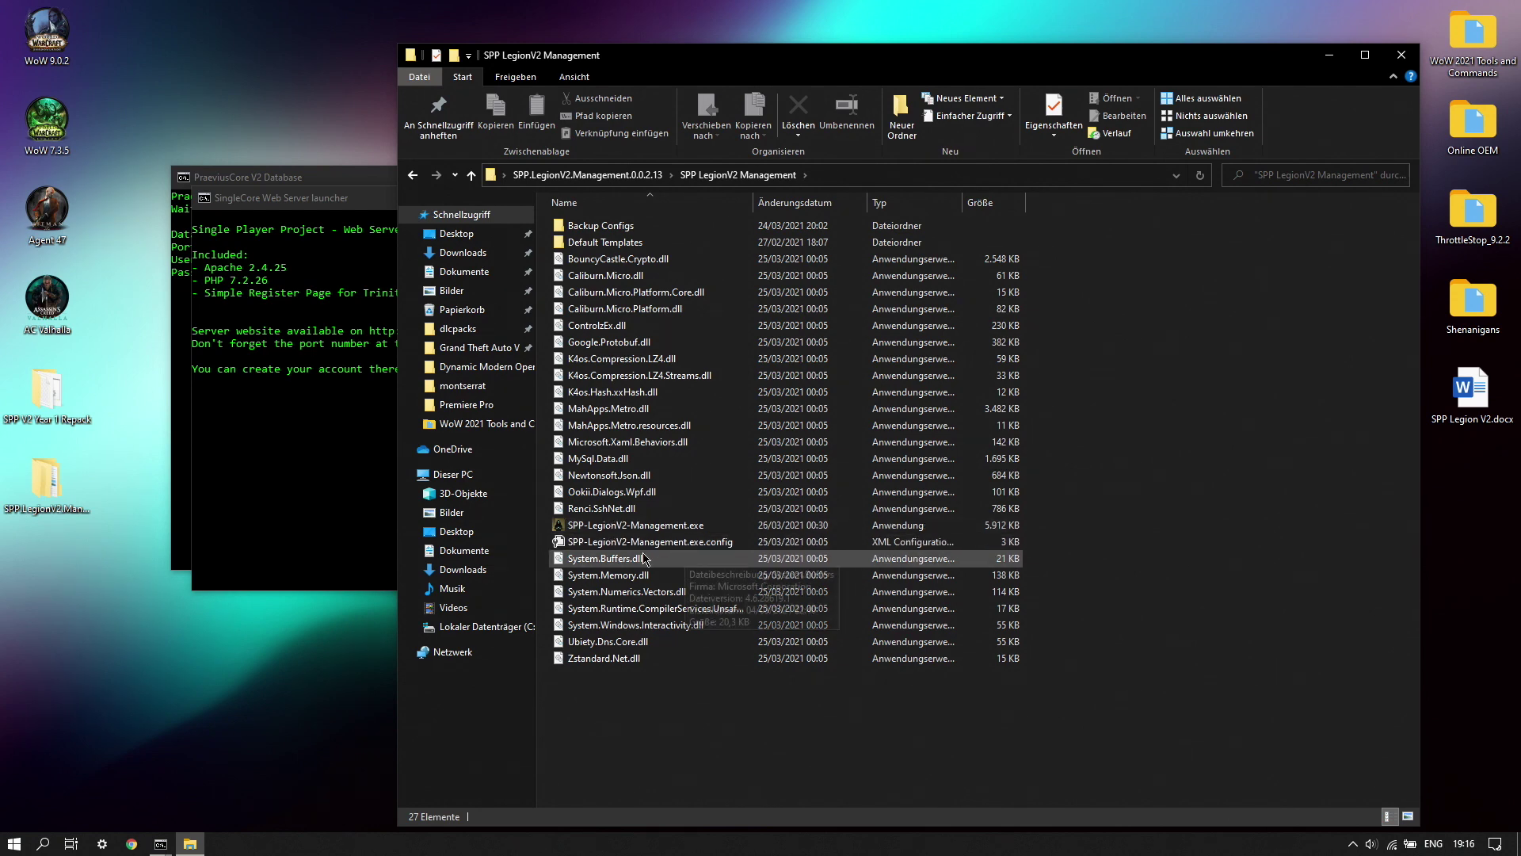
pyautogui.click(664, 529)
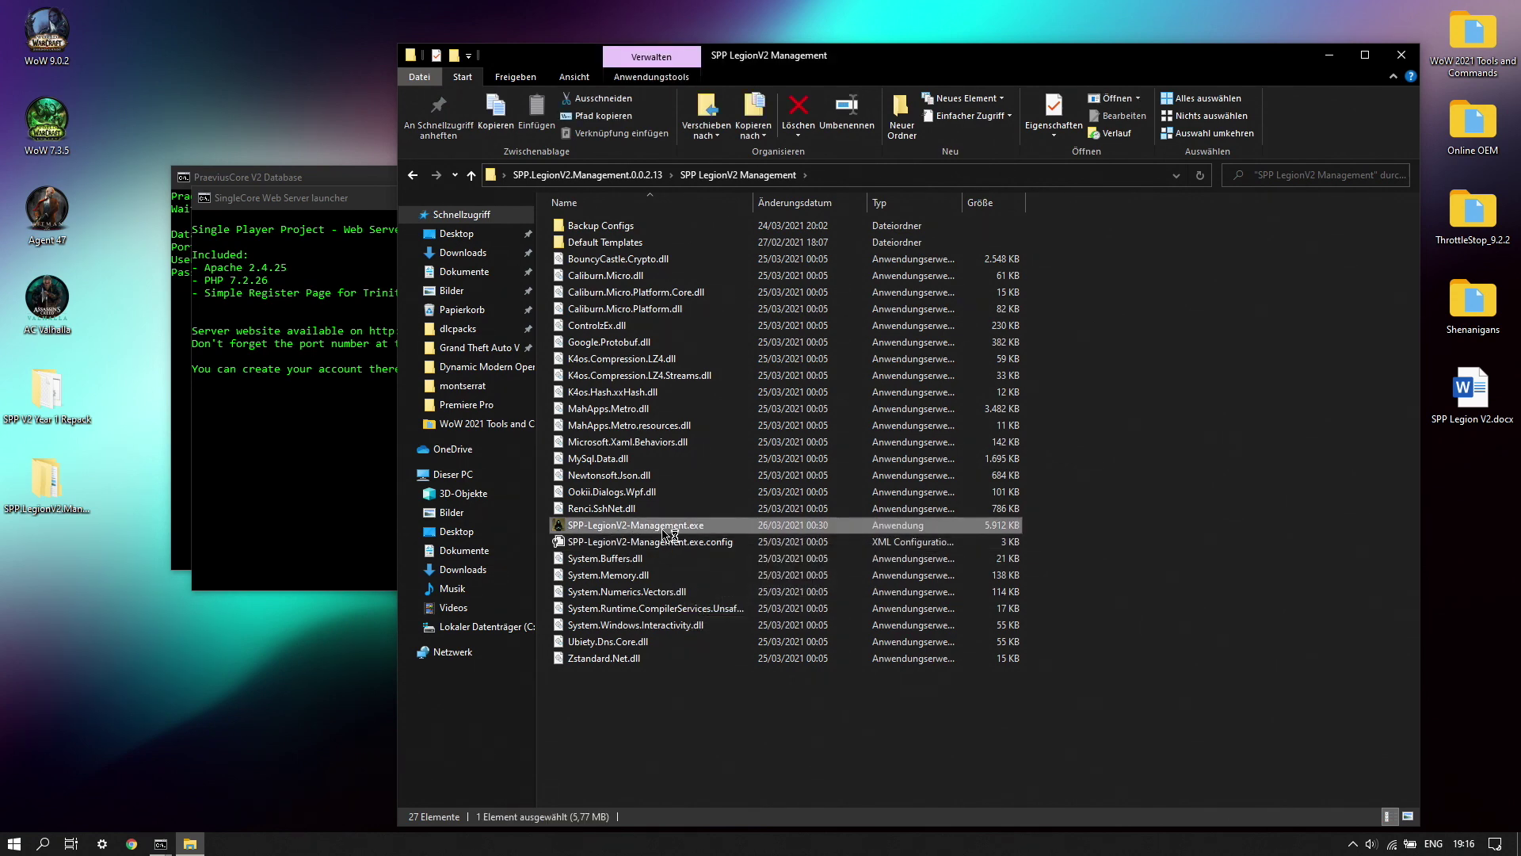
pyautogui.doubleClick(666, 526)
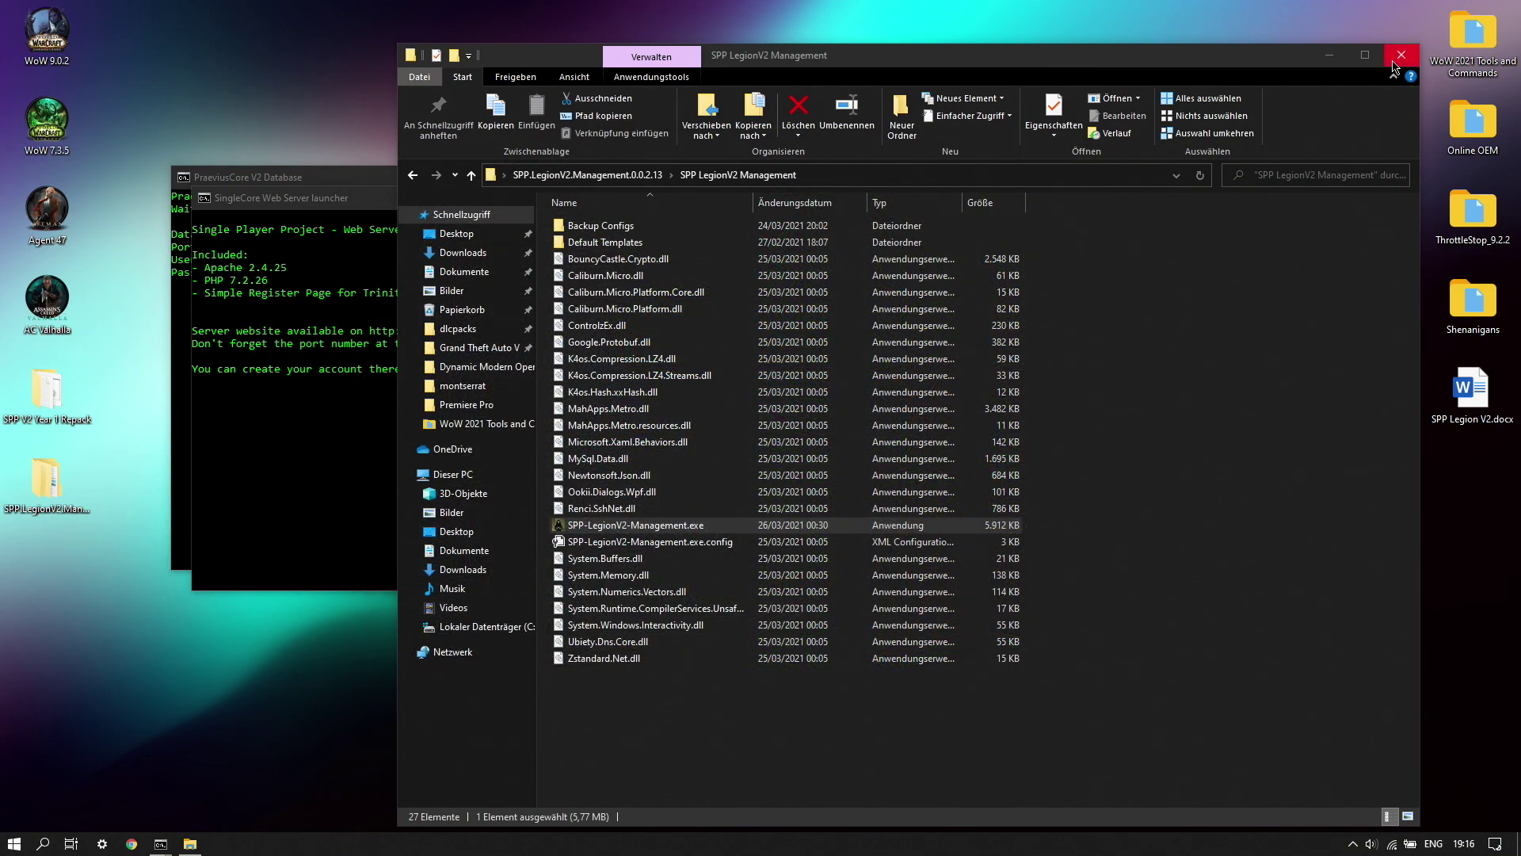
pyautogui.click(1394, 63)
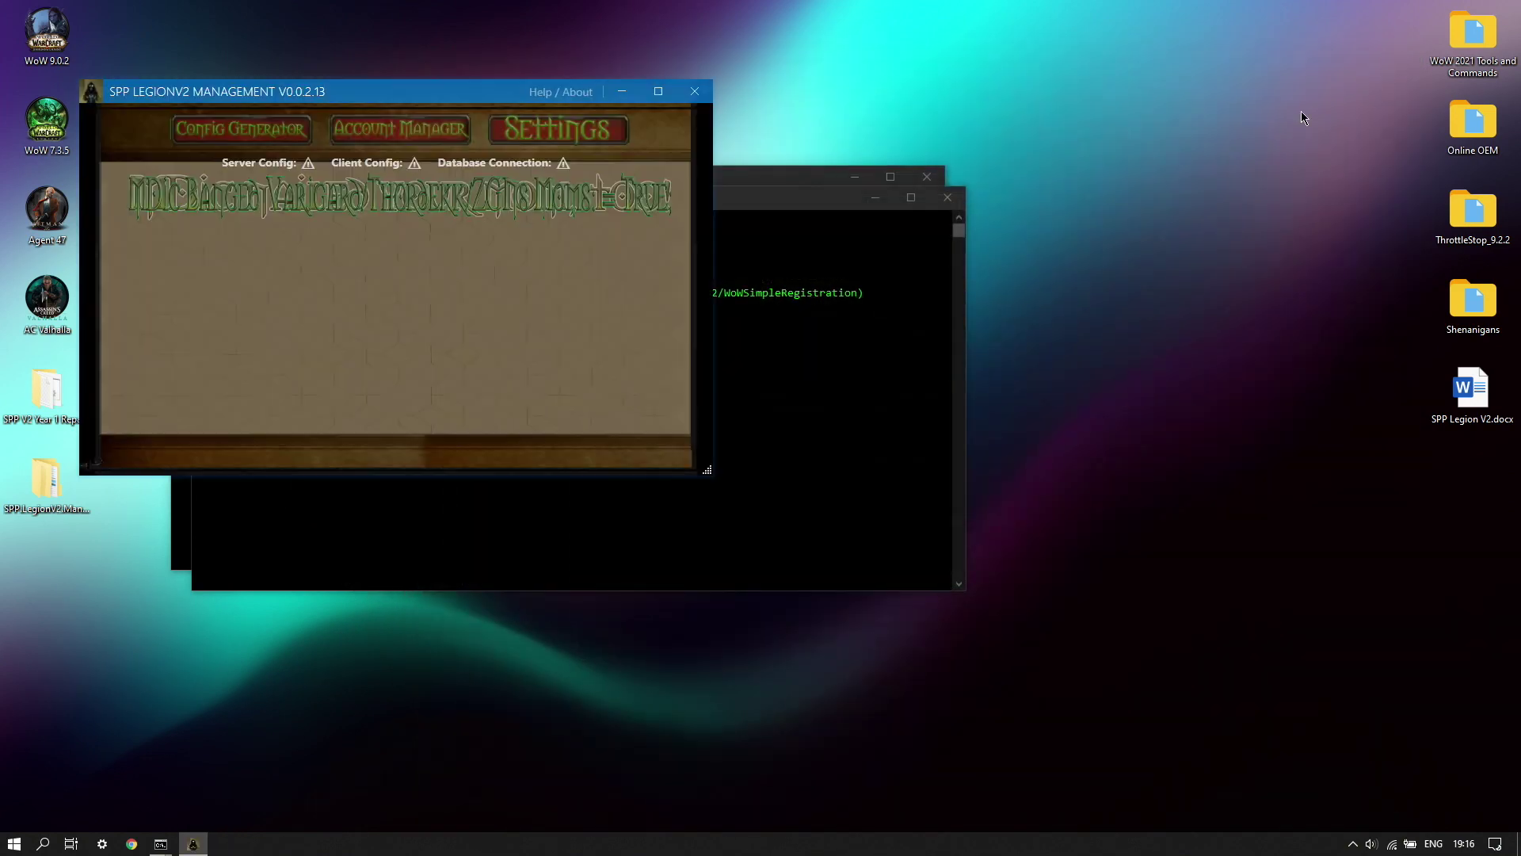
pyautogui.click(660, 92)
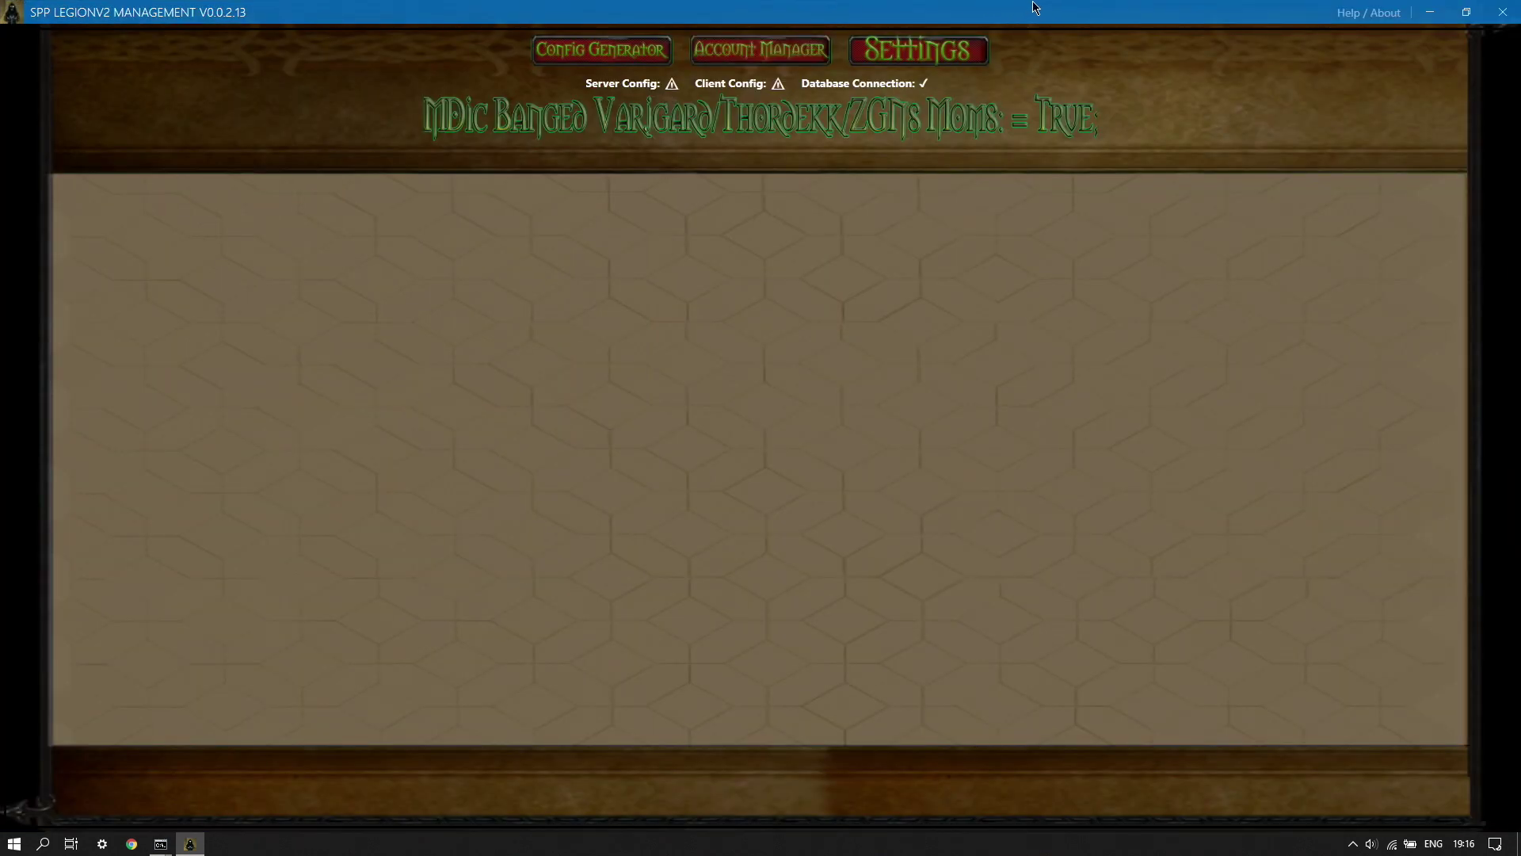
# Step: In the tool's settings, set the SPP folder location to the SPP V2 Year 1 Repack folder on the desktop
pyautogui.click(965, 46)
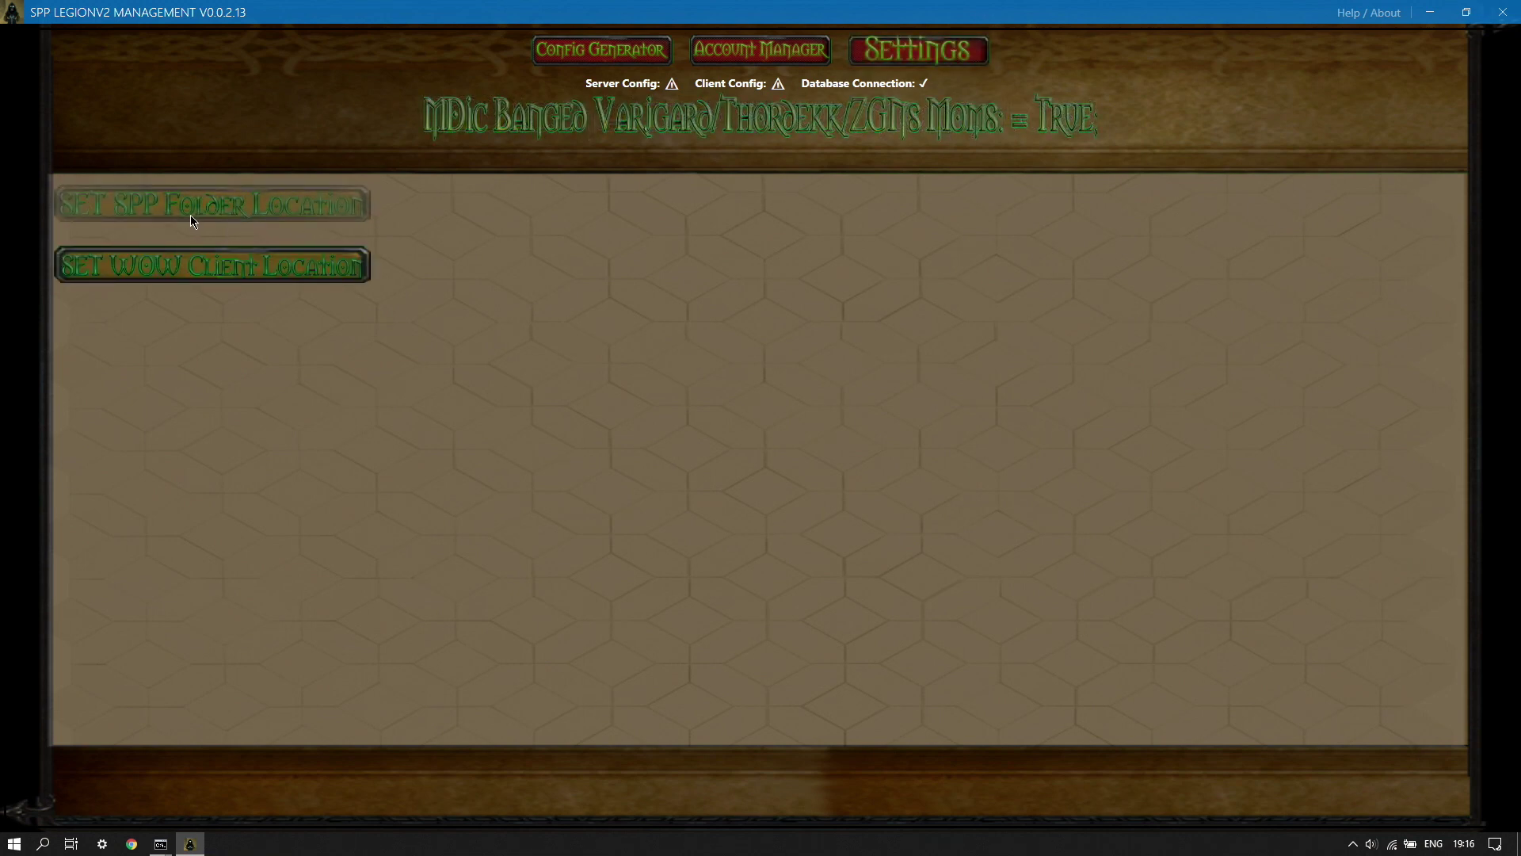
pyautogui.click(199, 216)
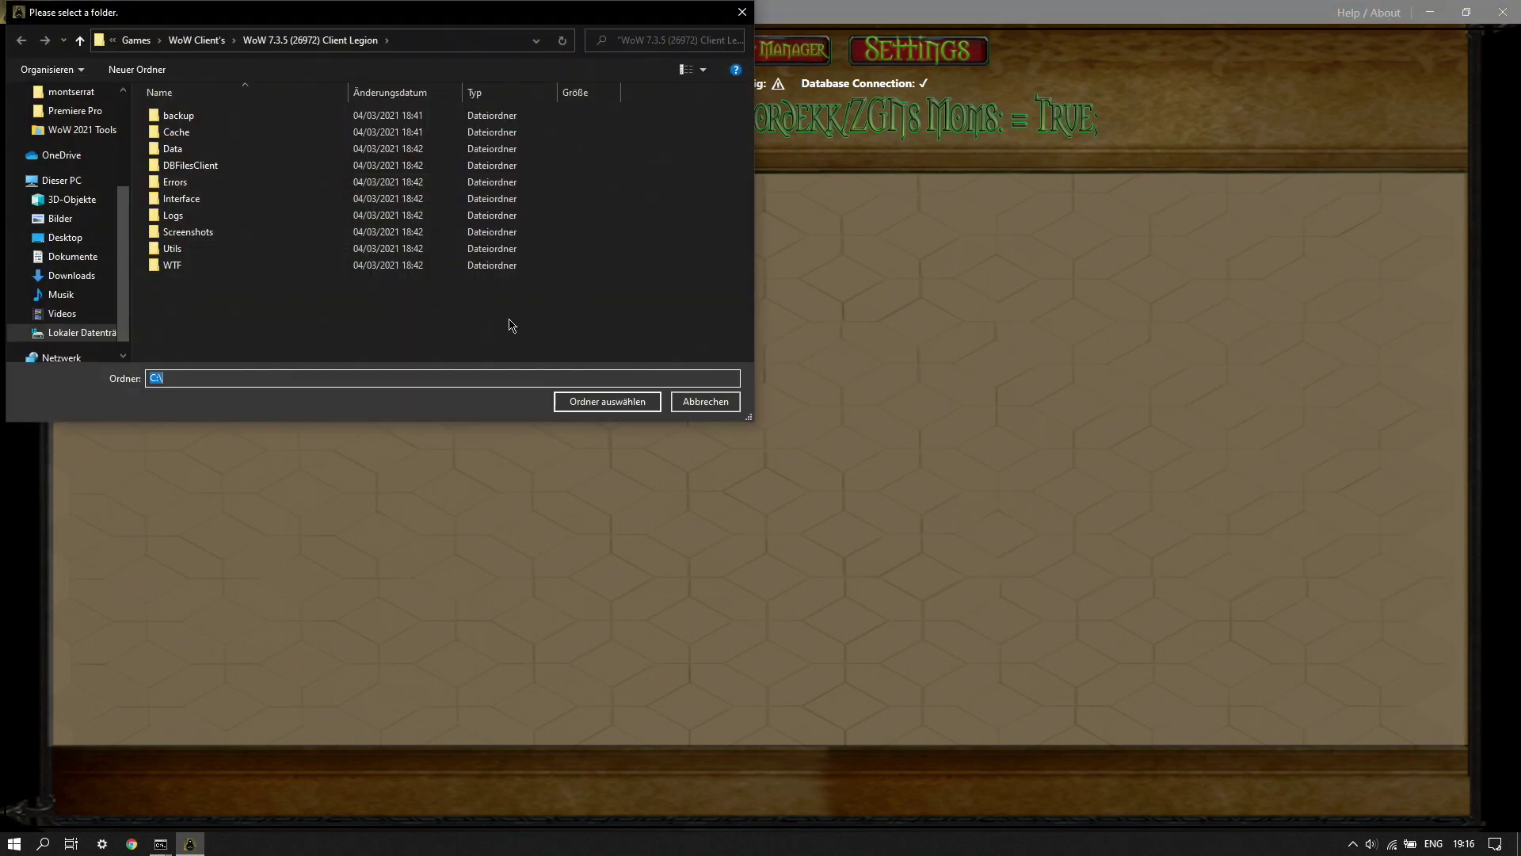
pyautogui.click(71, 183)
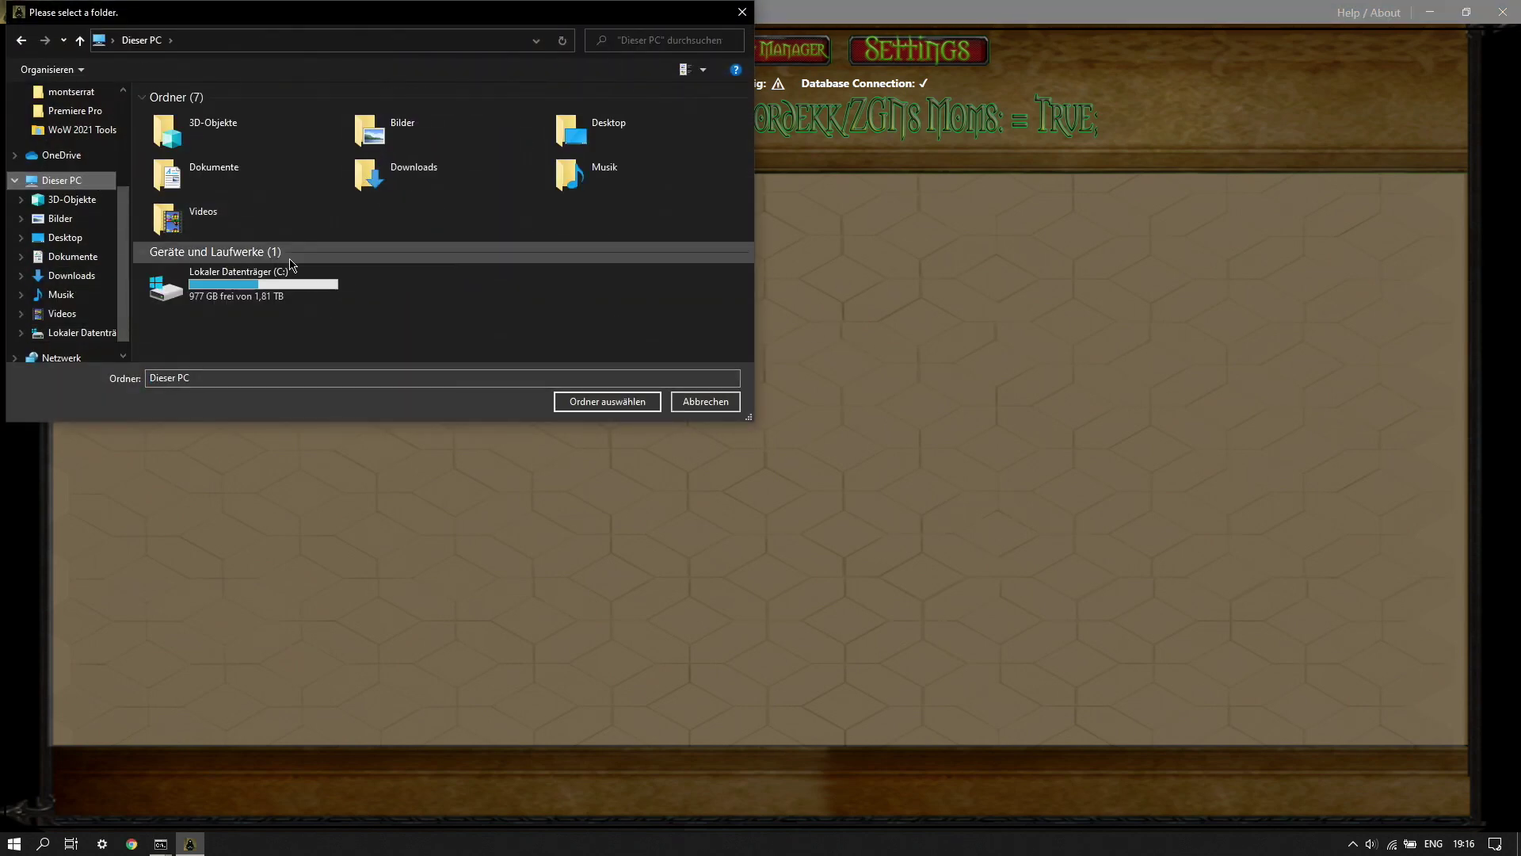
pyautogui.click(65, 238)
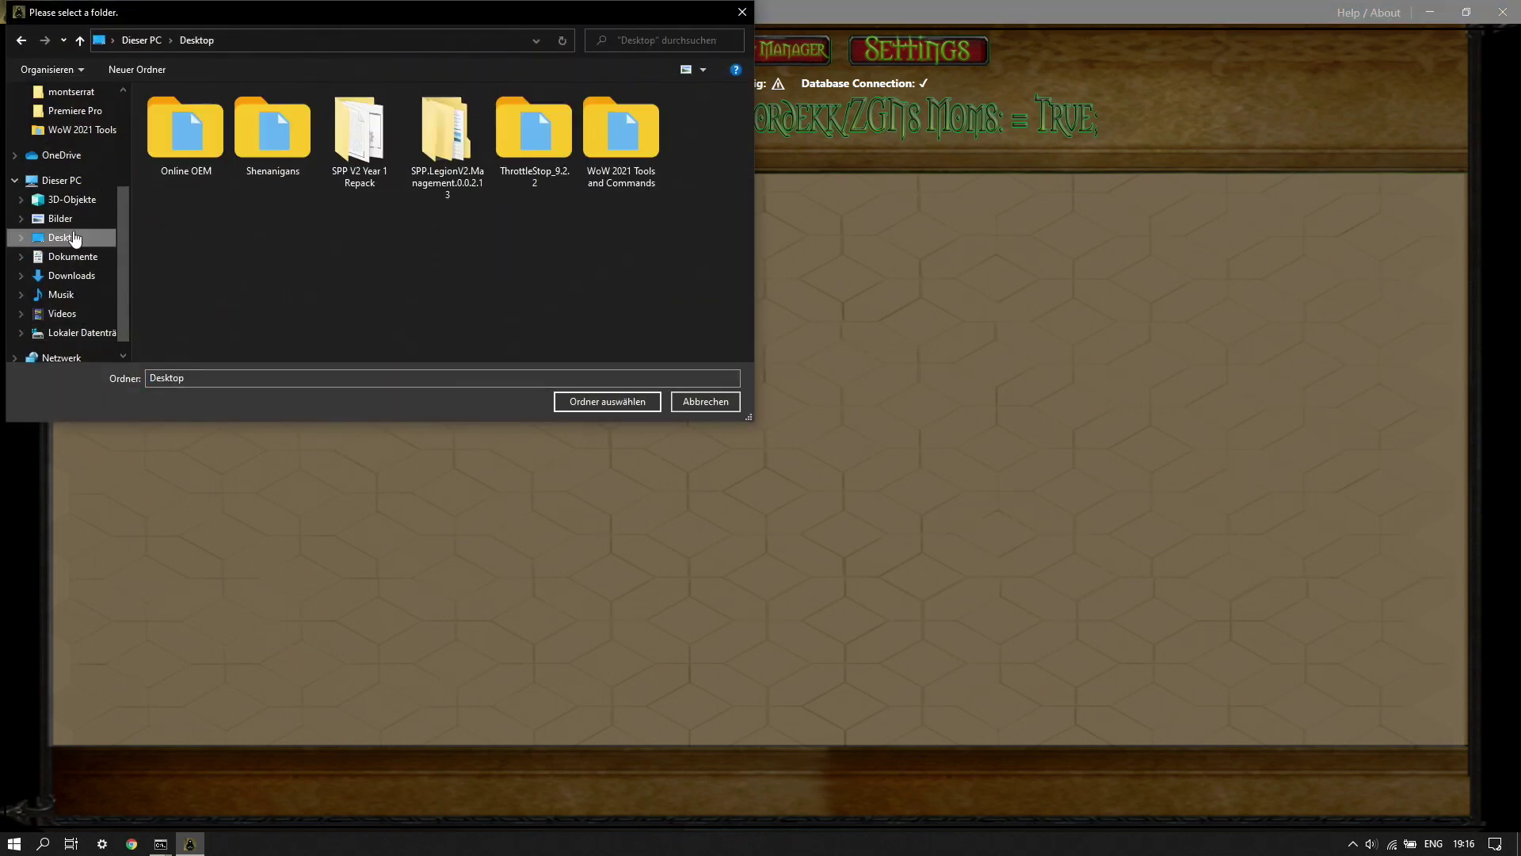
pyautogui.click(367, 126)
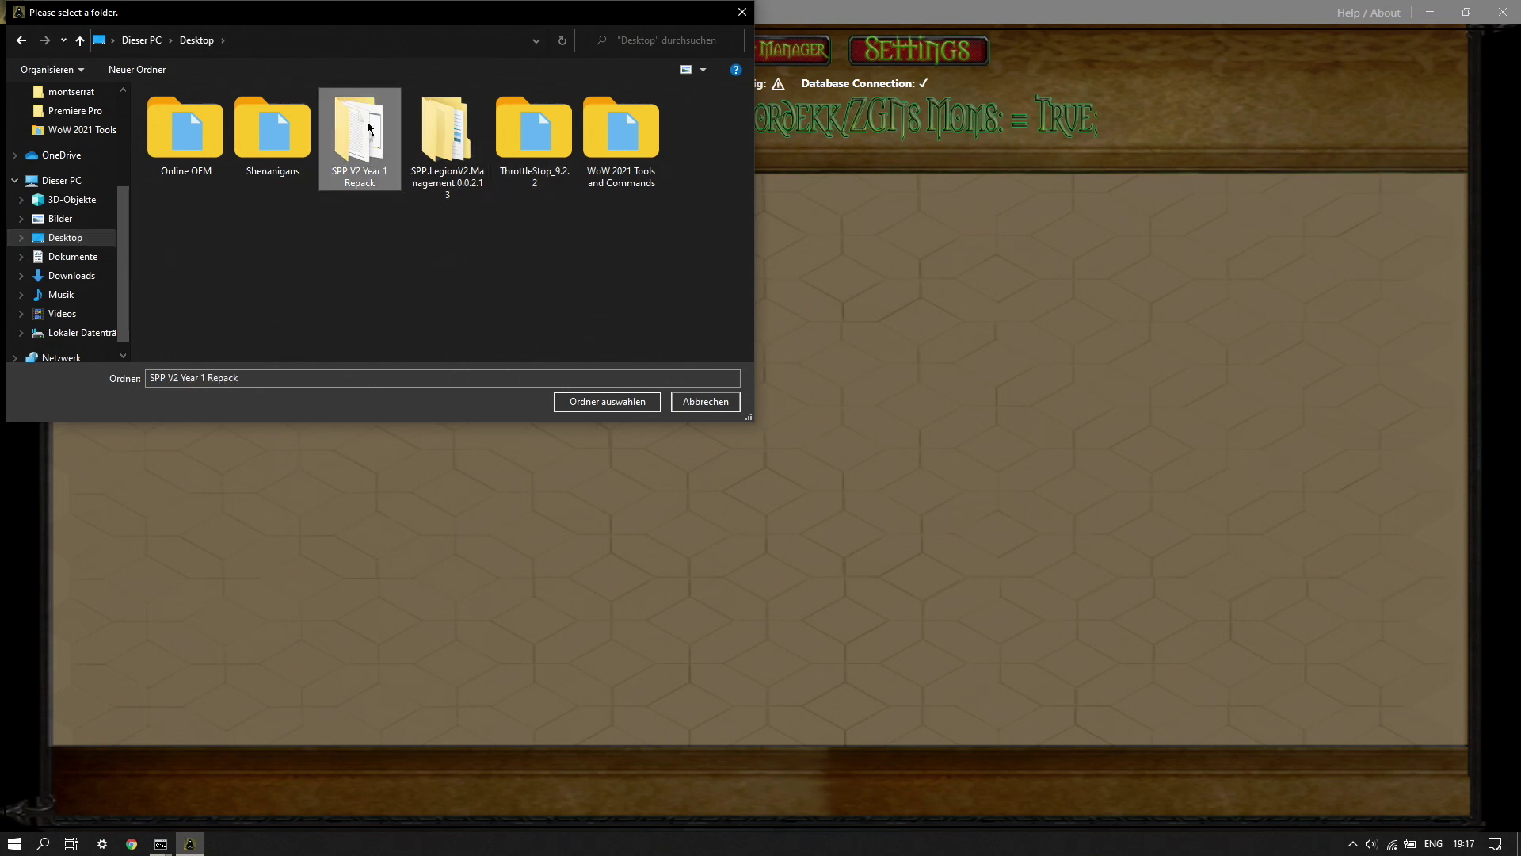
pyautogui.doubleClick(368, 127)
pyautogui.click(607, 401)
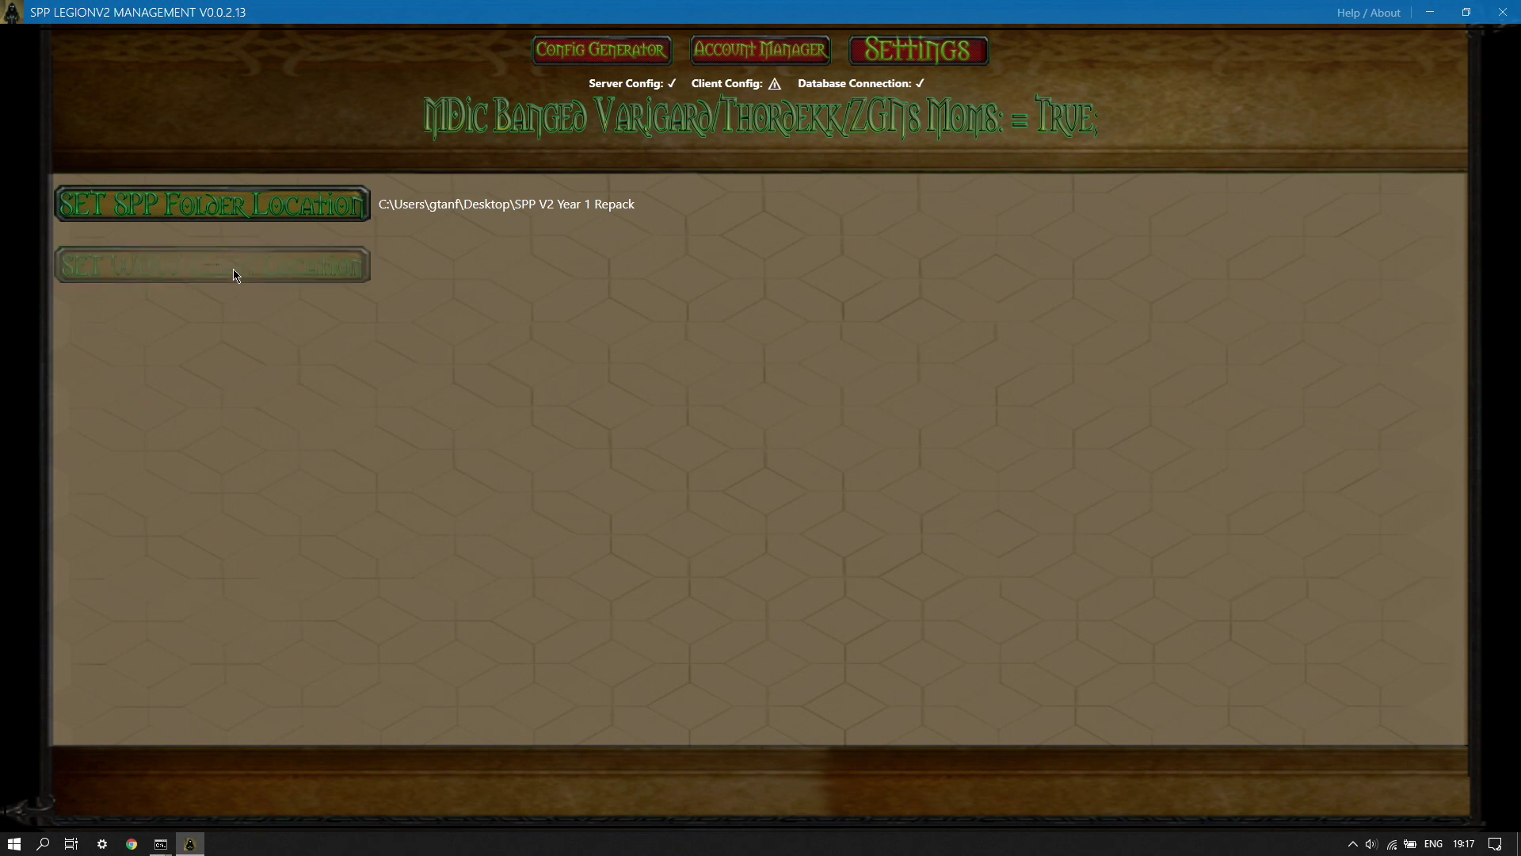
# Step: Set the WoW client location to C:\Games\WoW Client's\WoW 7.3.5 (26972) Client Legion
pyautogui.click(233, 268)
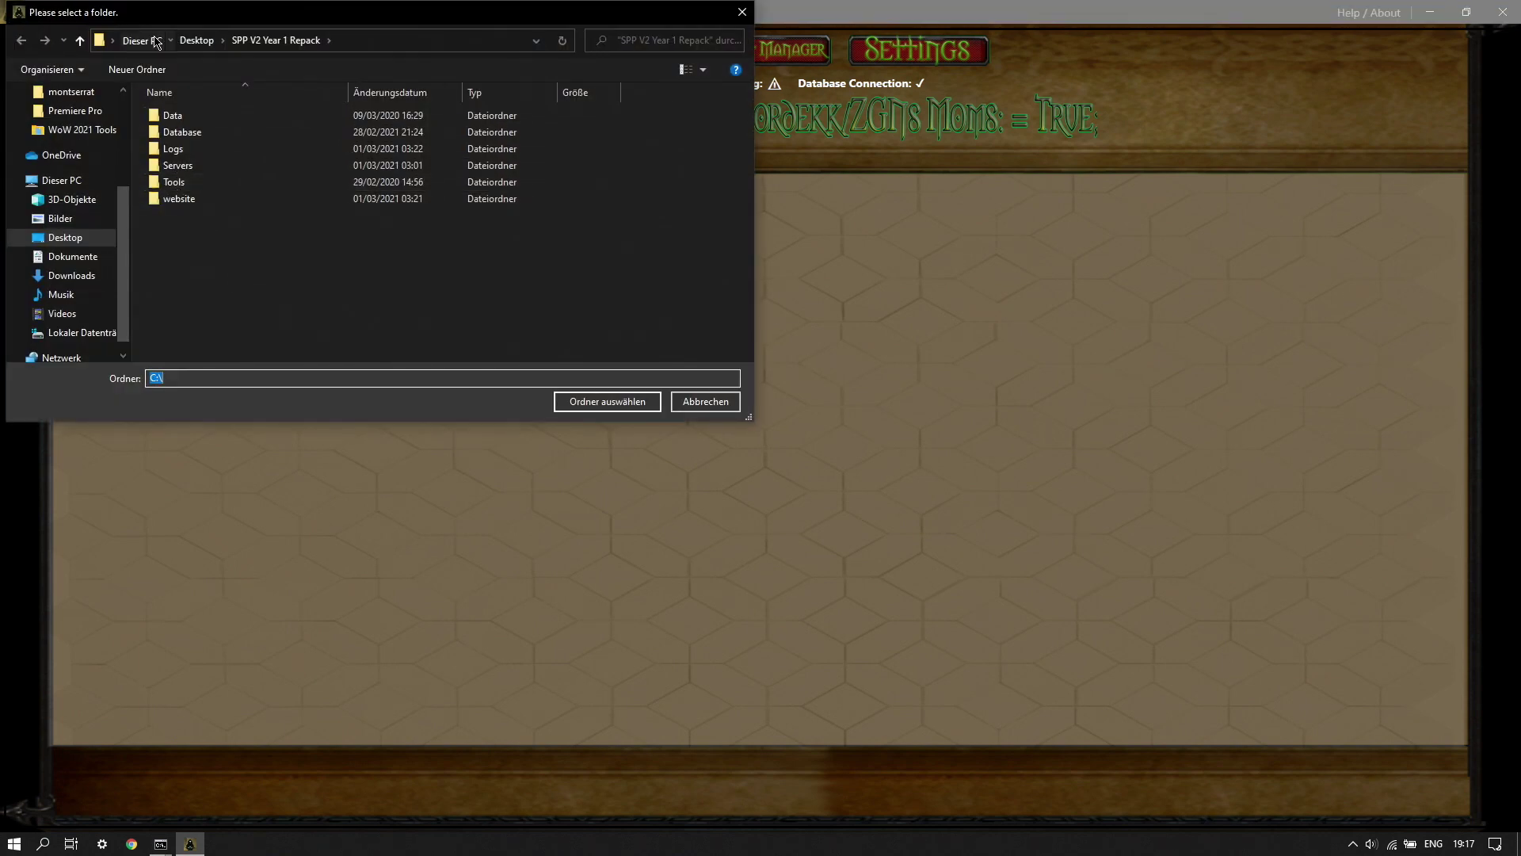
pyautogui.click(147, 39)
pyautogui.doubleClick(250, 284)
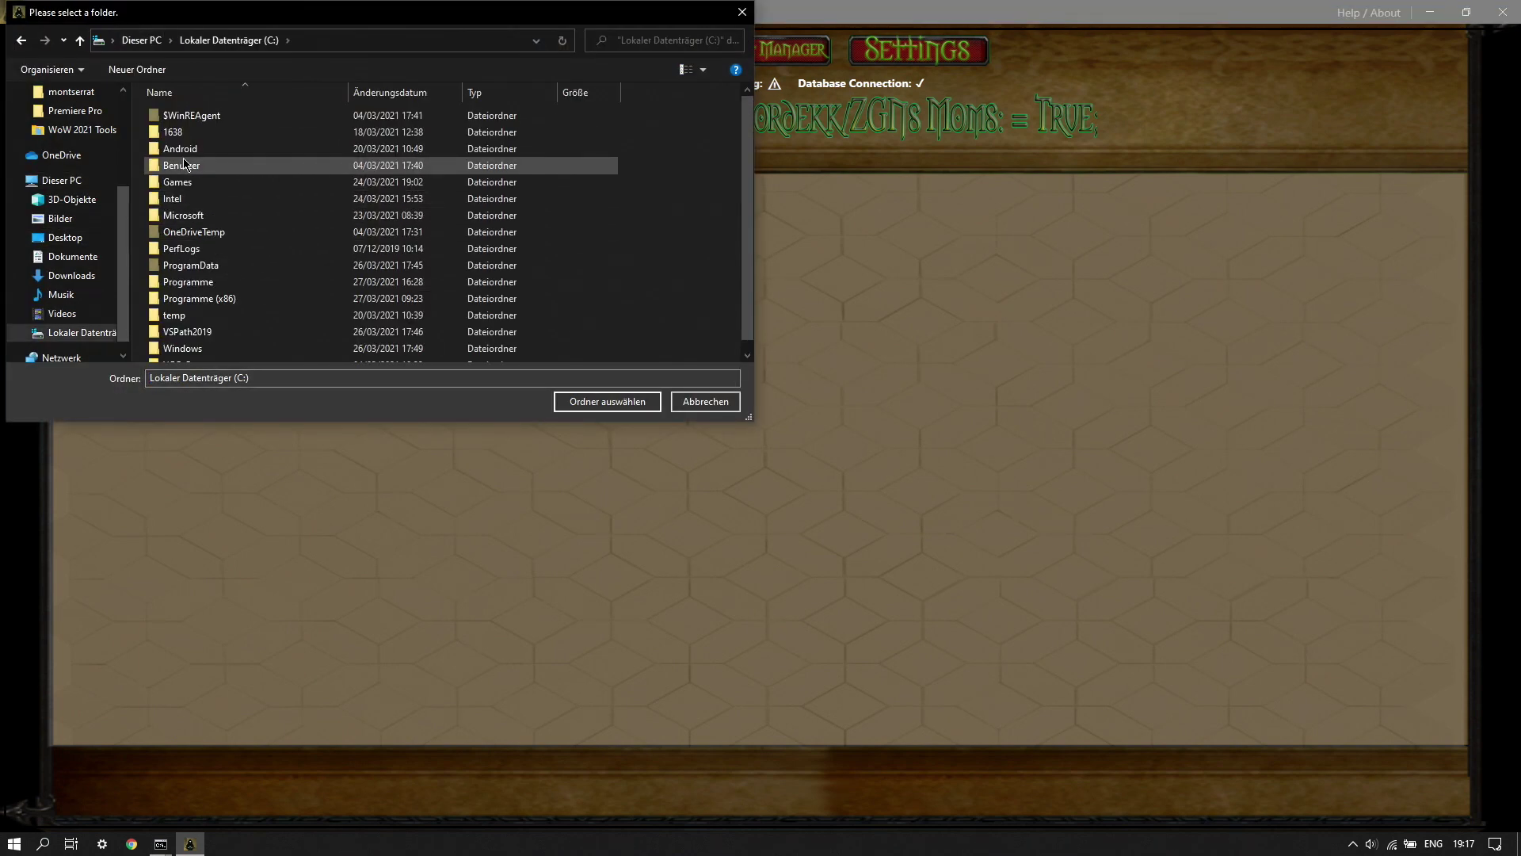
pyautogui.doubleClick(178, 182)
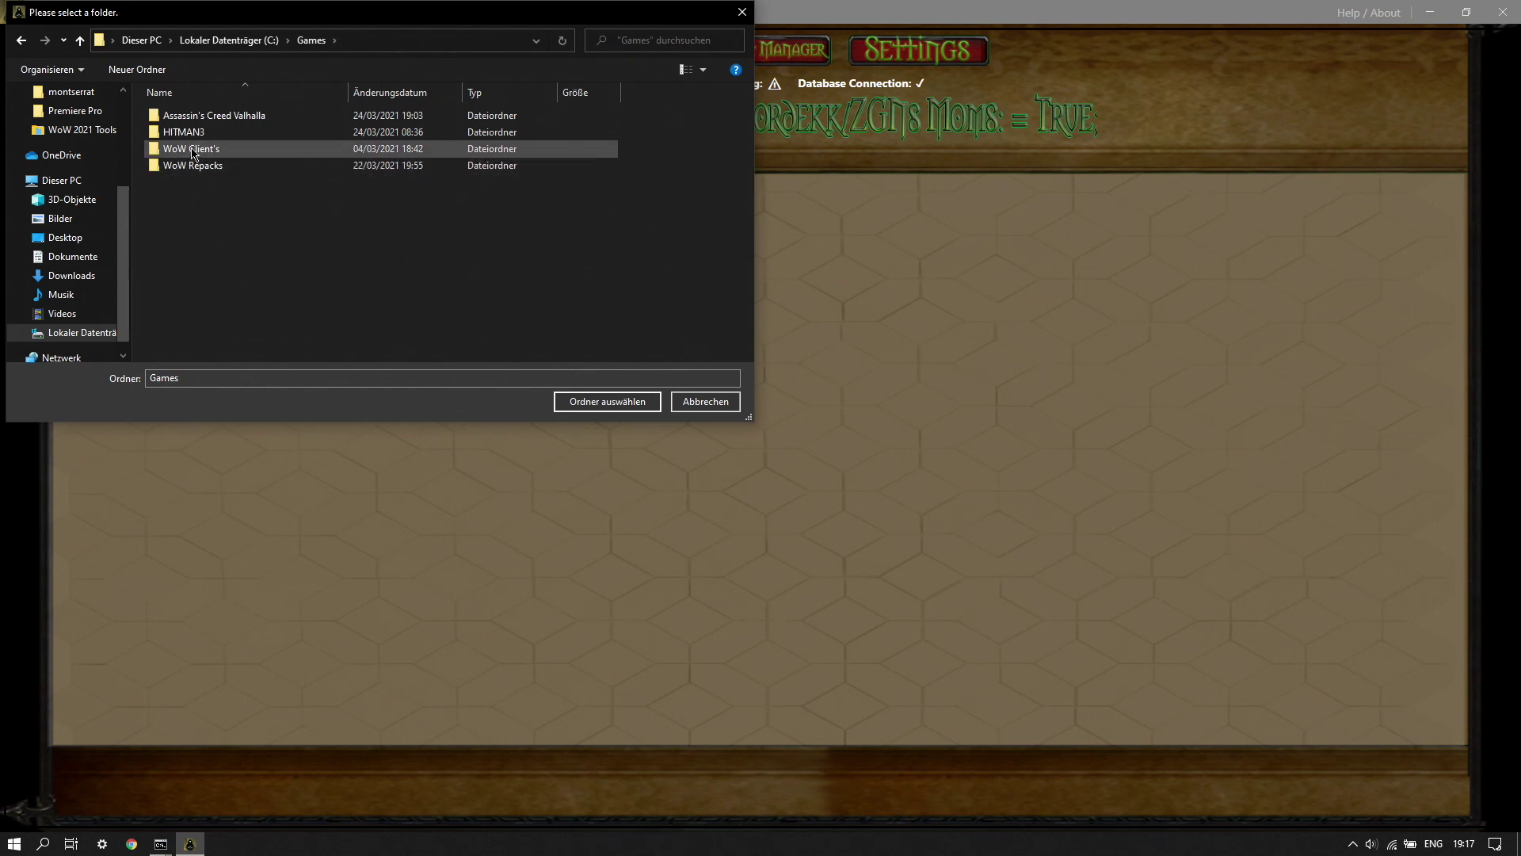
pyautogui.doubleClick(192, 149)
pyautogui.doubleClick(272, 115)
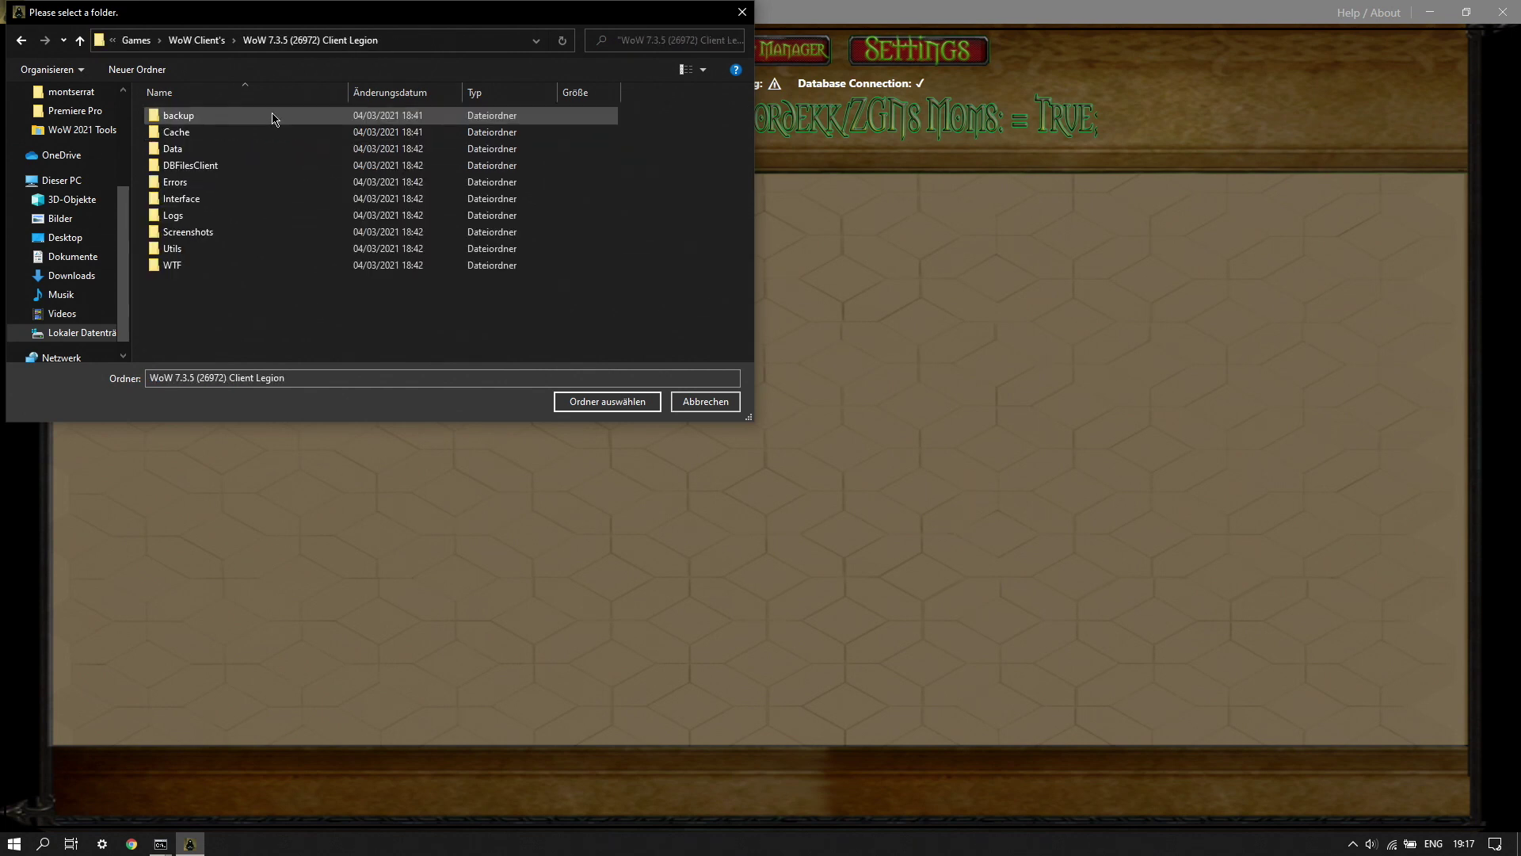
pyautogui.click(590, 401)
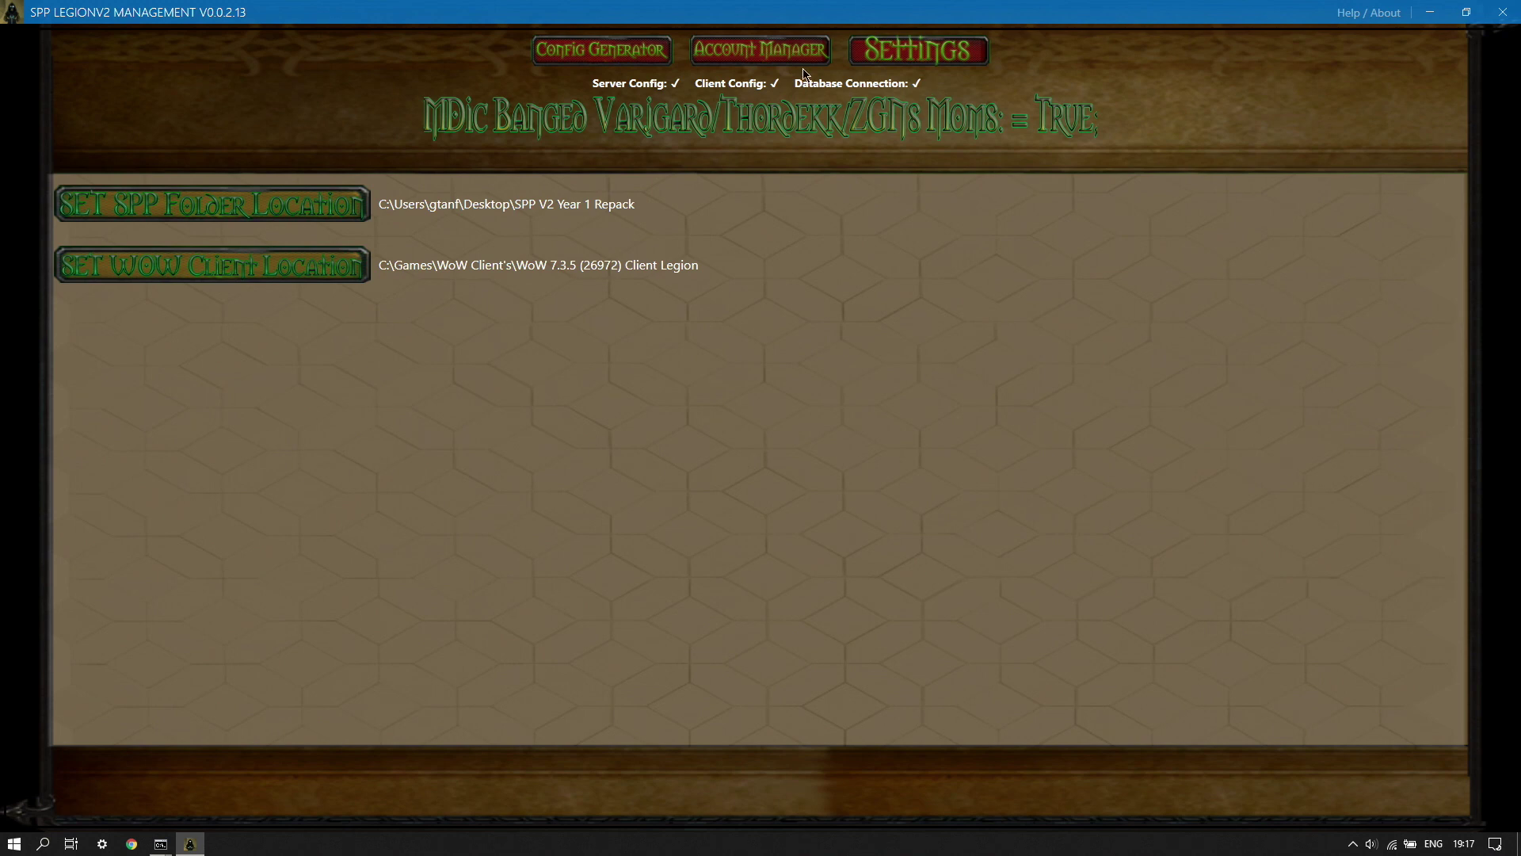
# Step: Check the server configs in the Config Generator for problems and dismiss the results
pyautogui.click(602, 58)
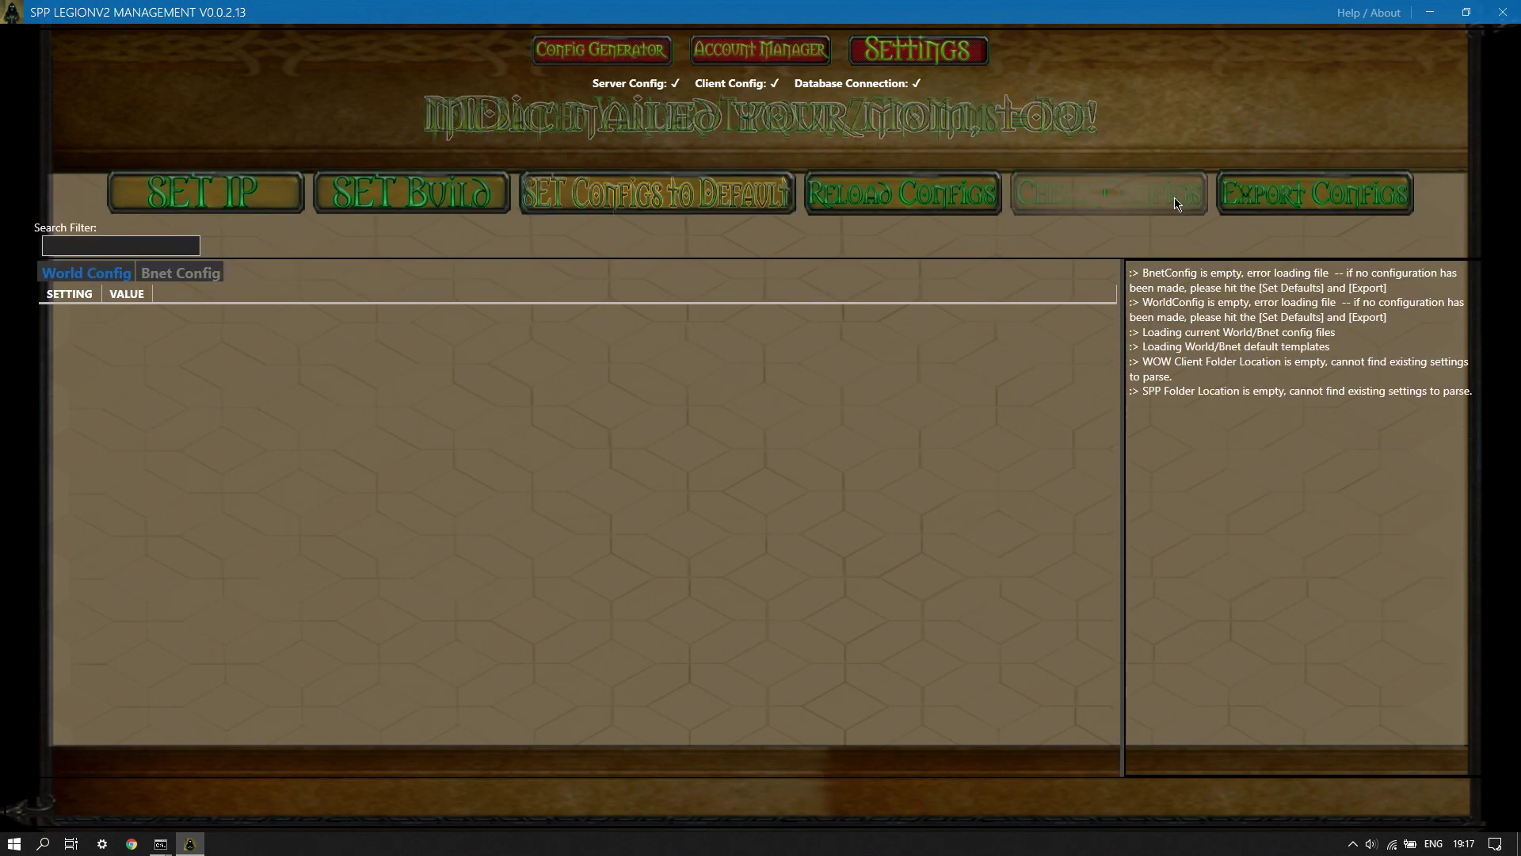
pyautogui.click(1099, 210)
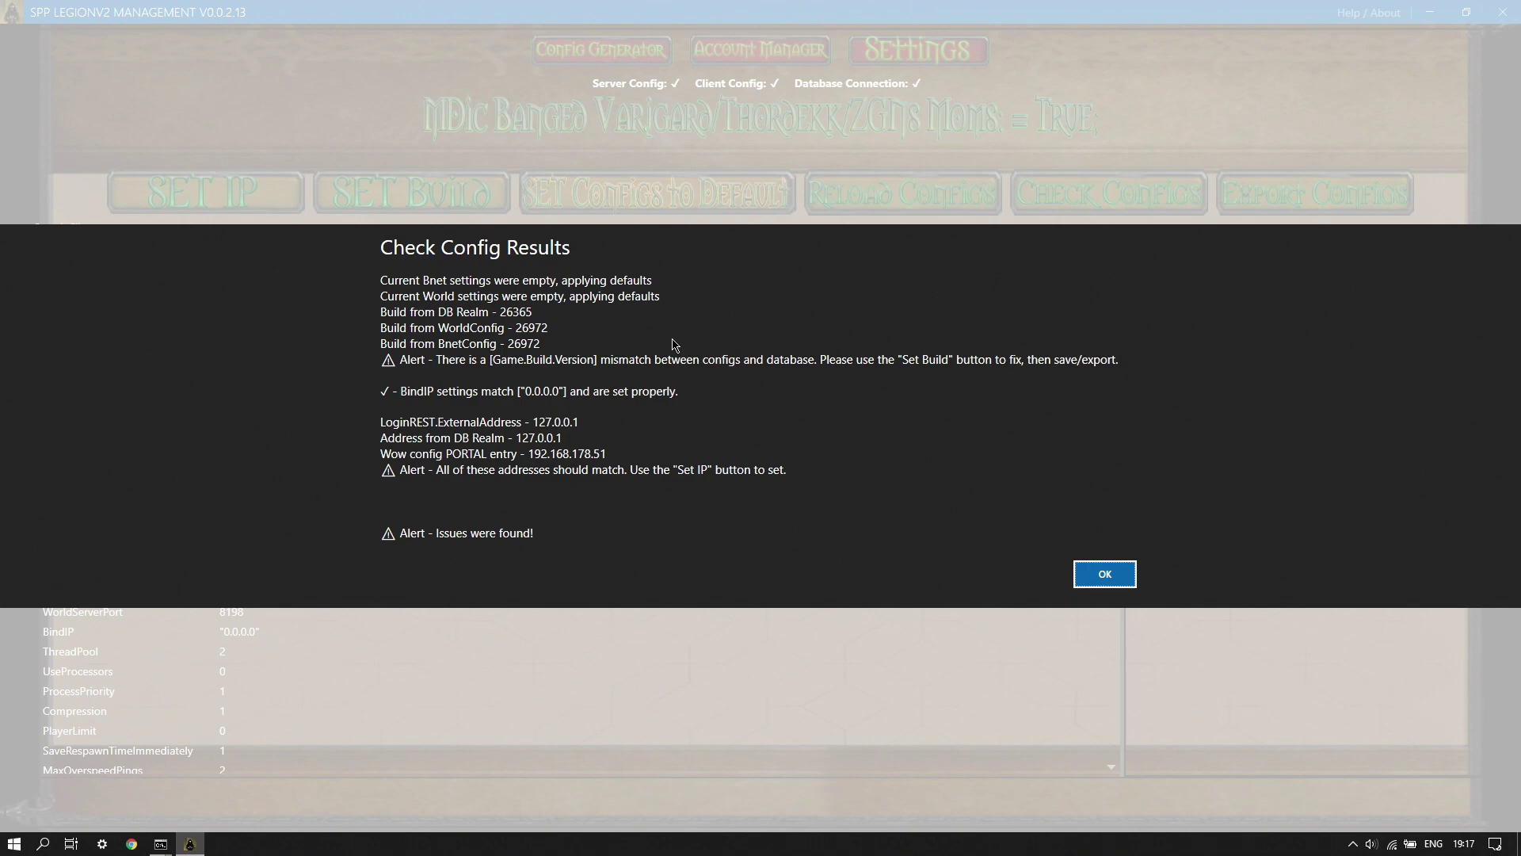
pyautogui.click(1105, 574)
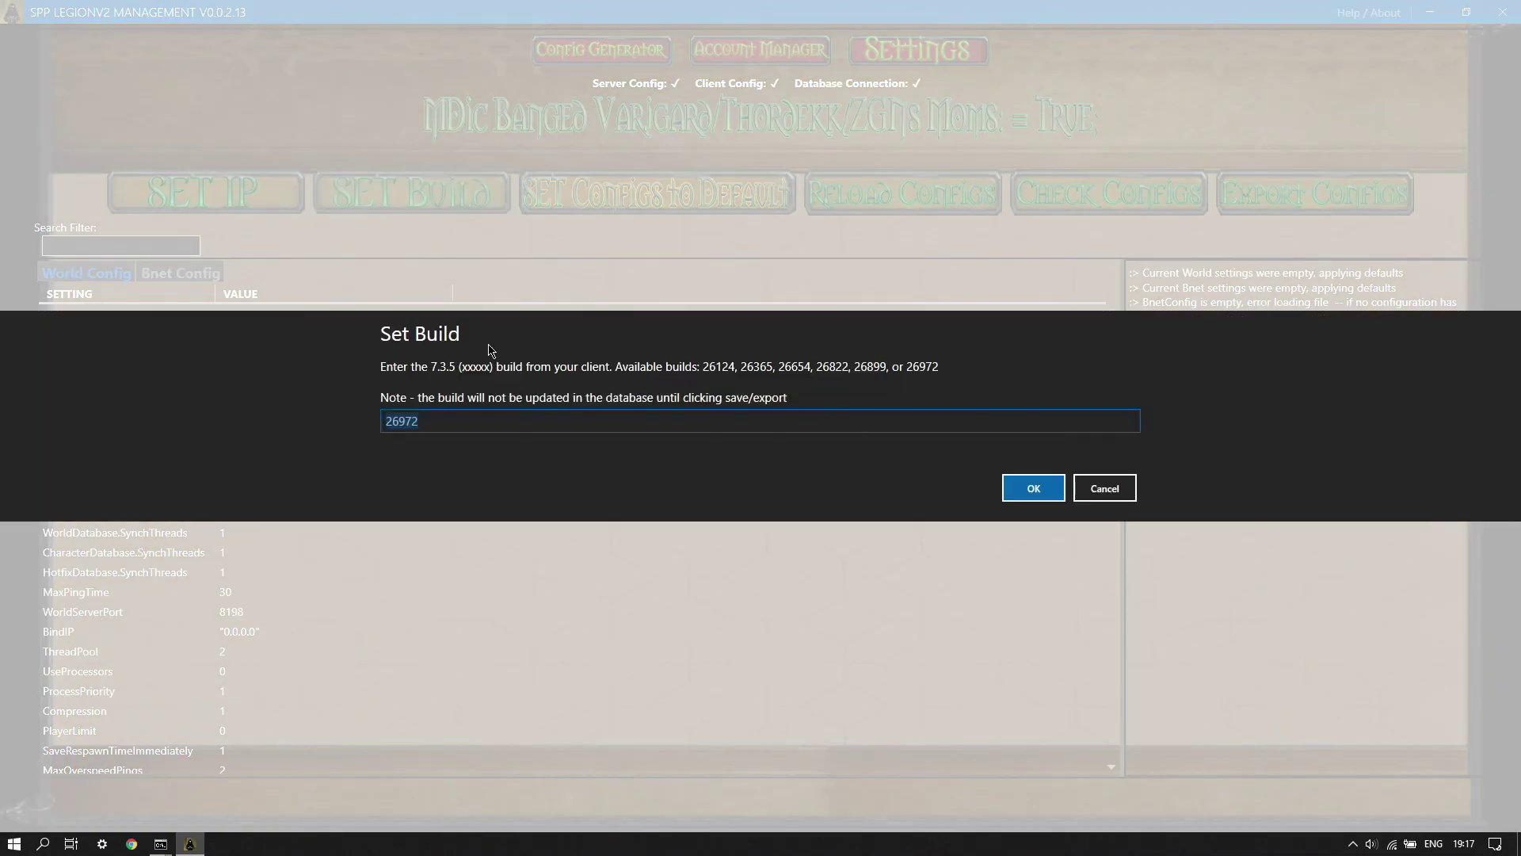
# Step: Set the client build to 26972 and the hosted IP address to 192.168.178.51
pyautogui.click(494, 425)
pyautogui.click(1029, 488)
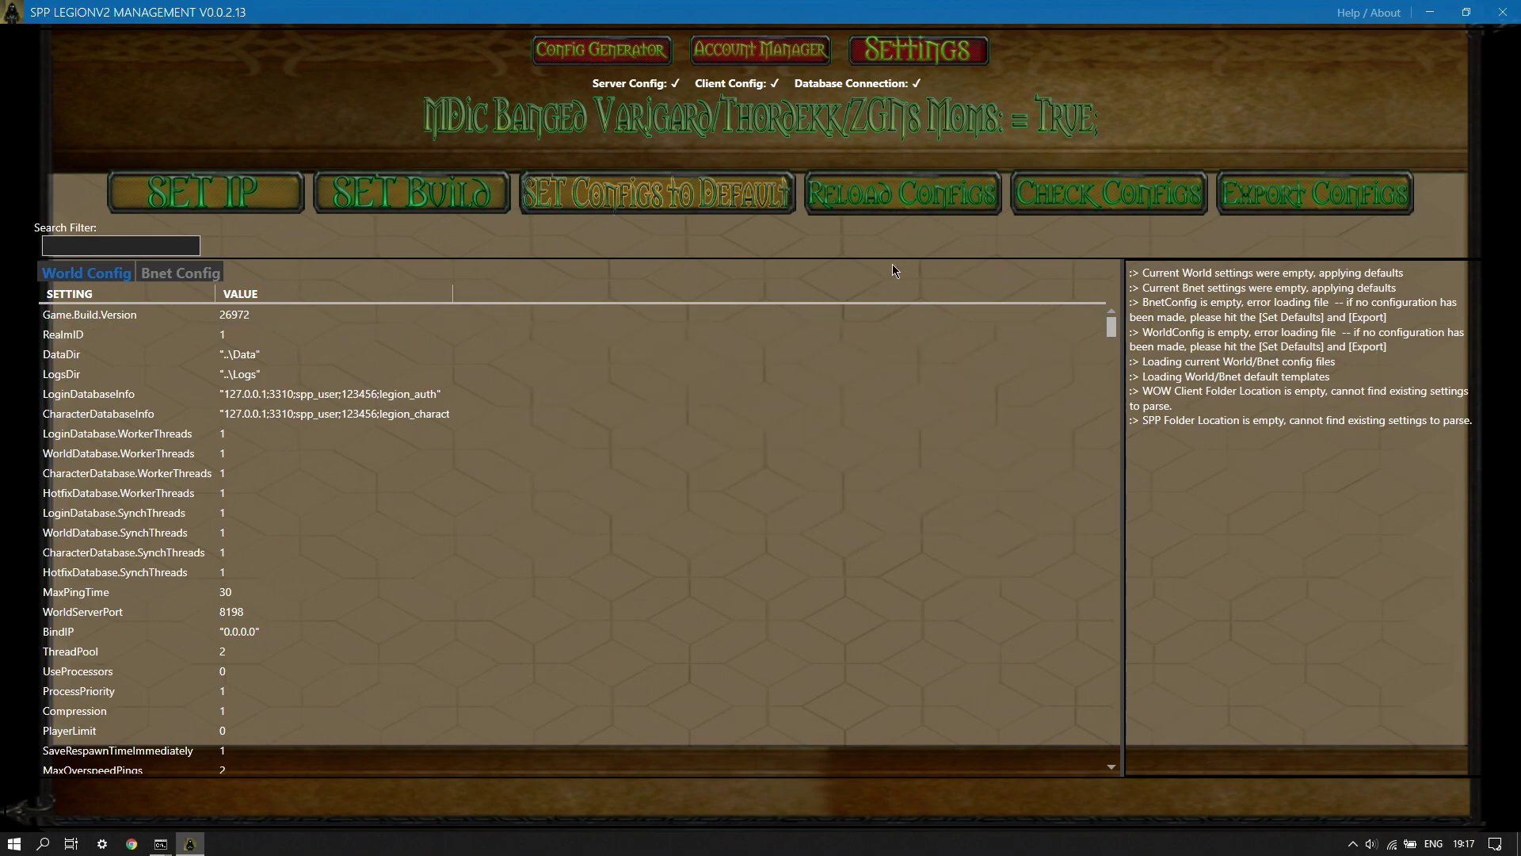
pyautogui.click(203, 193)
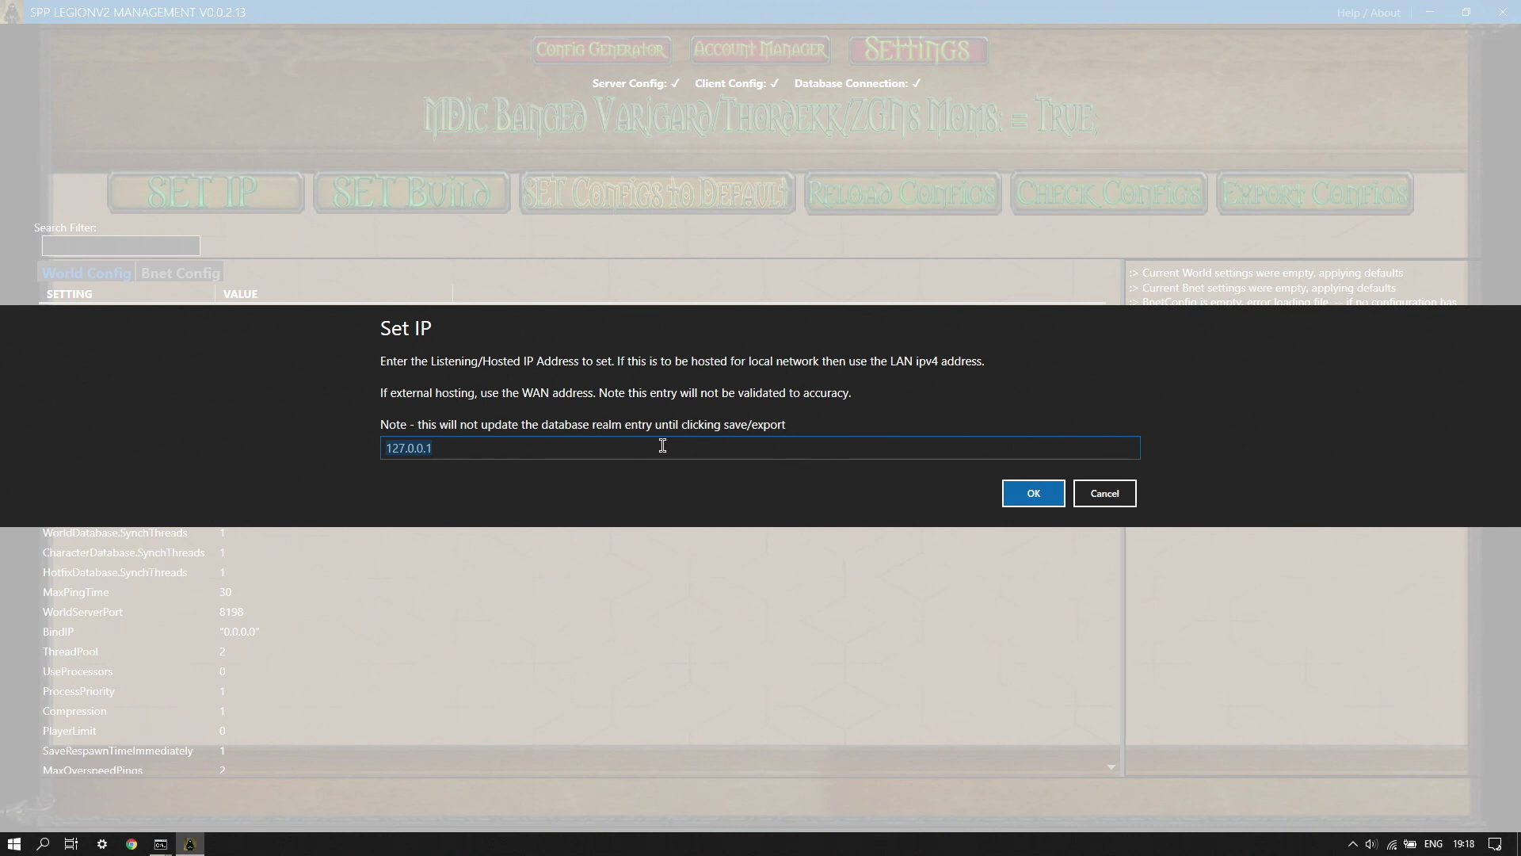
pyautogui.write('192.168.178.51')
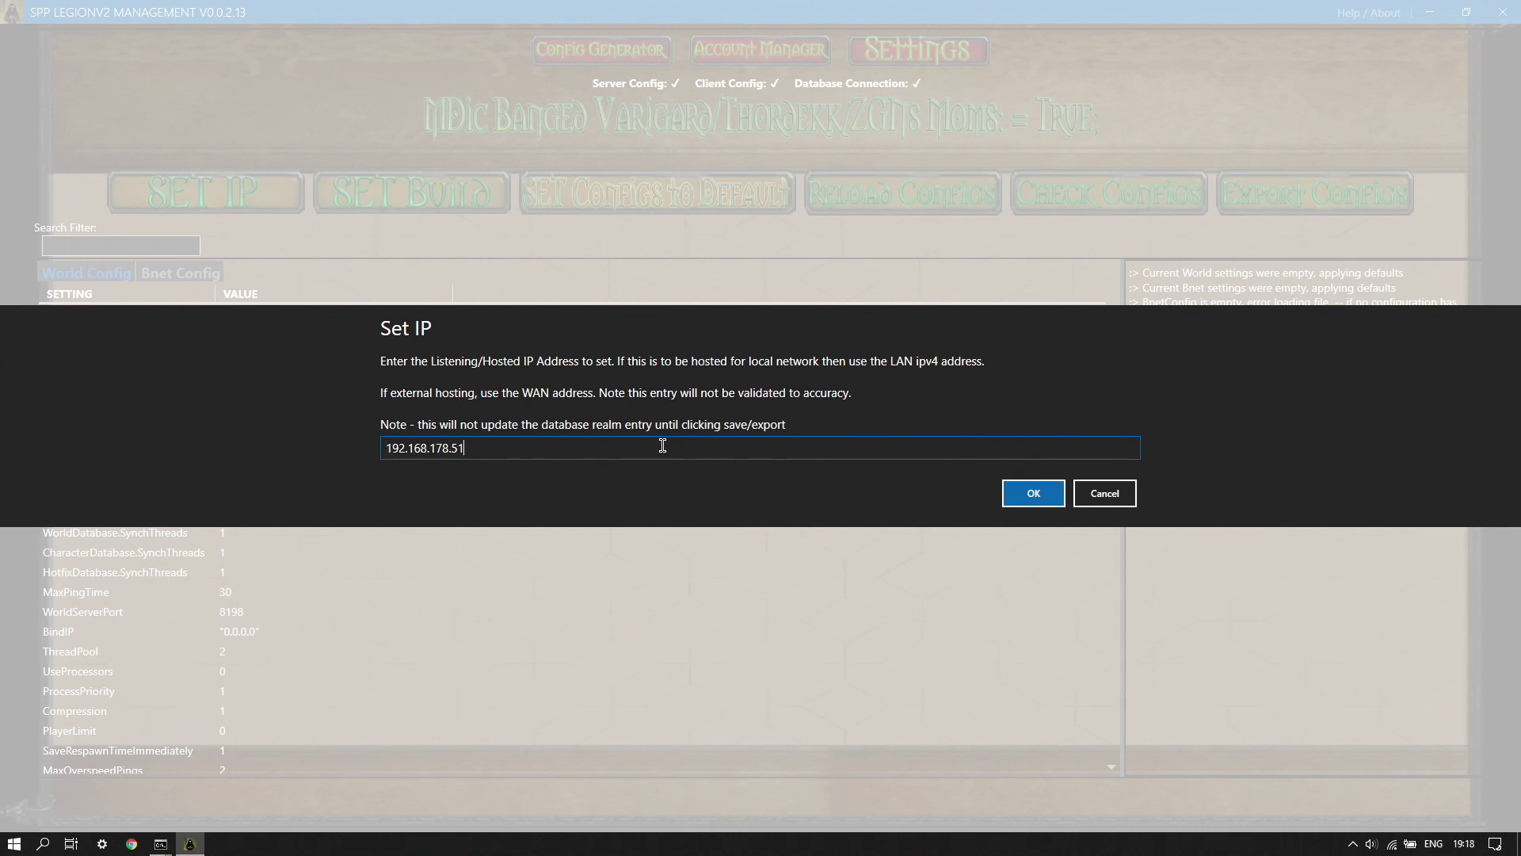
pyautogui.click(1029, 499)
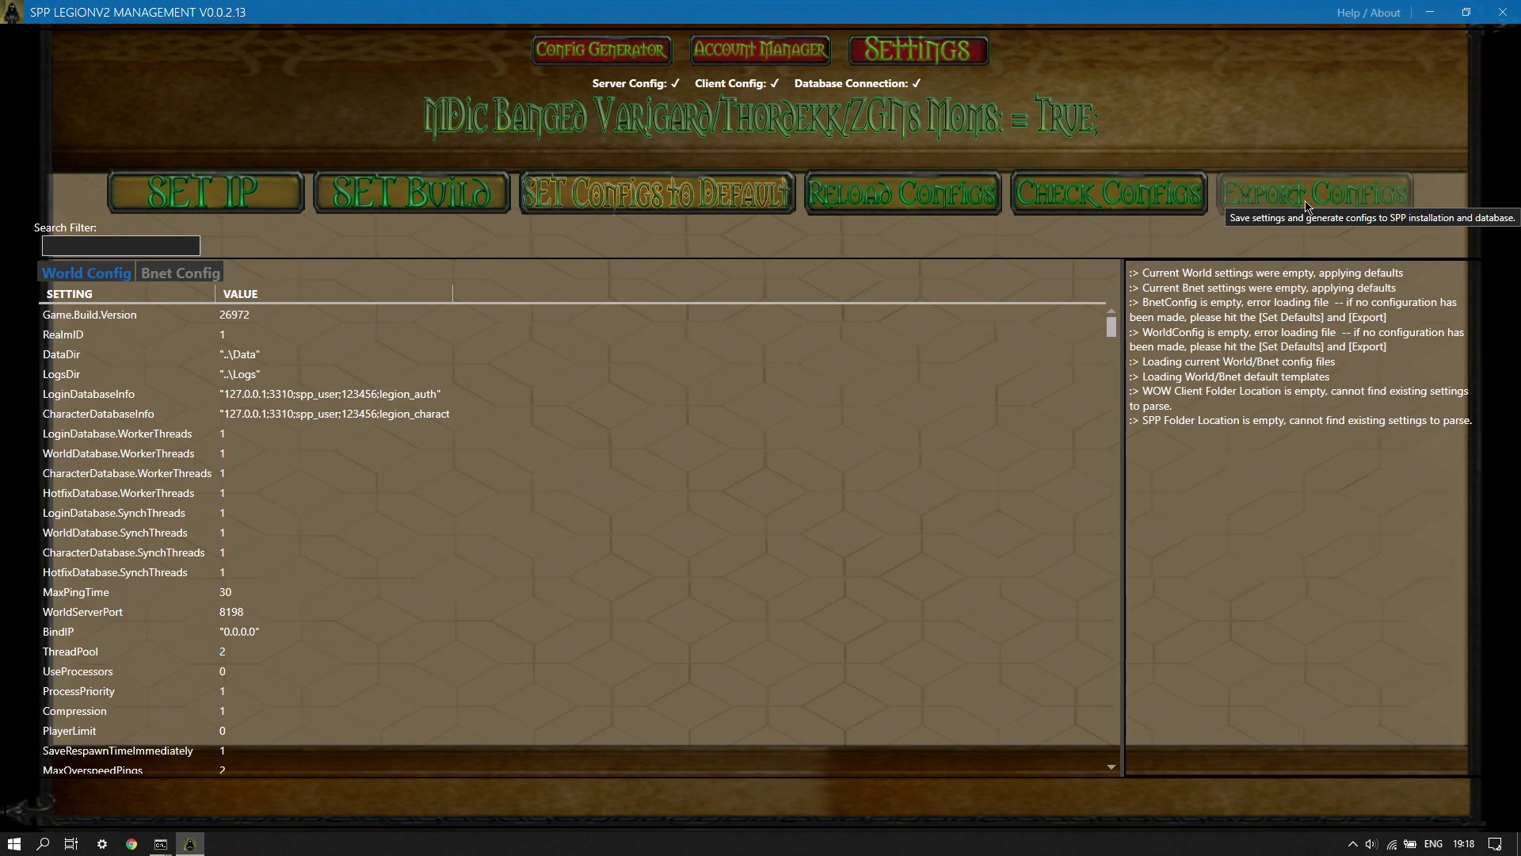
# Step: Export the configs to the SPP installation and database, recheck them, and dismiss the results
pyautogui.click(1336, 205)
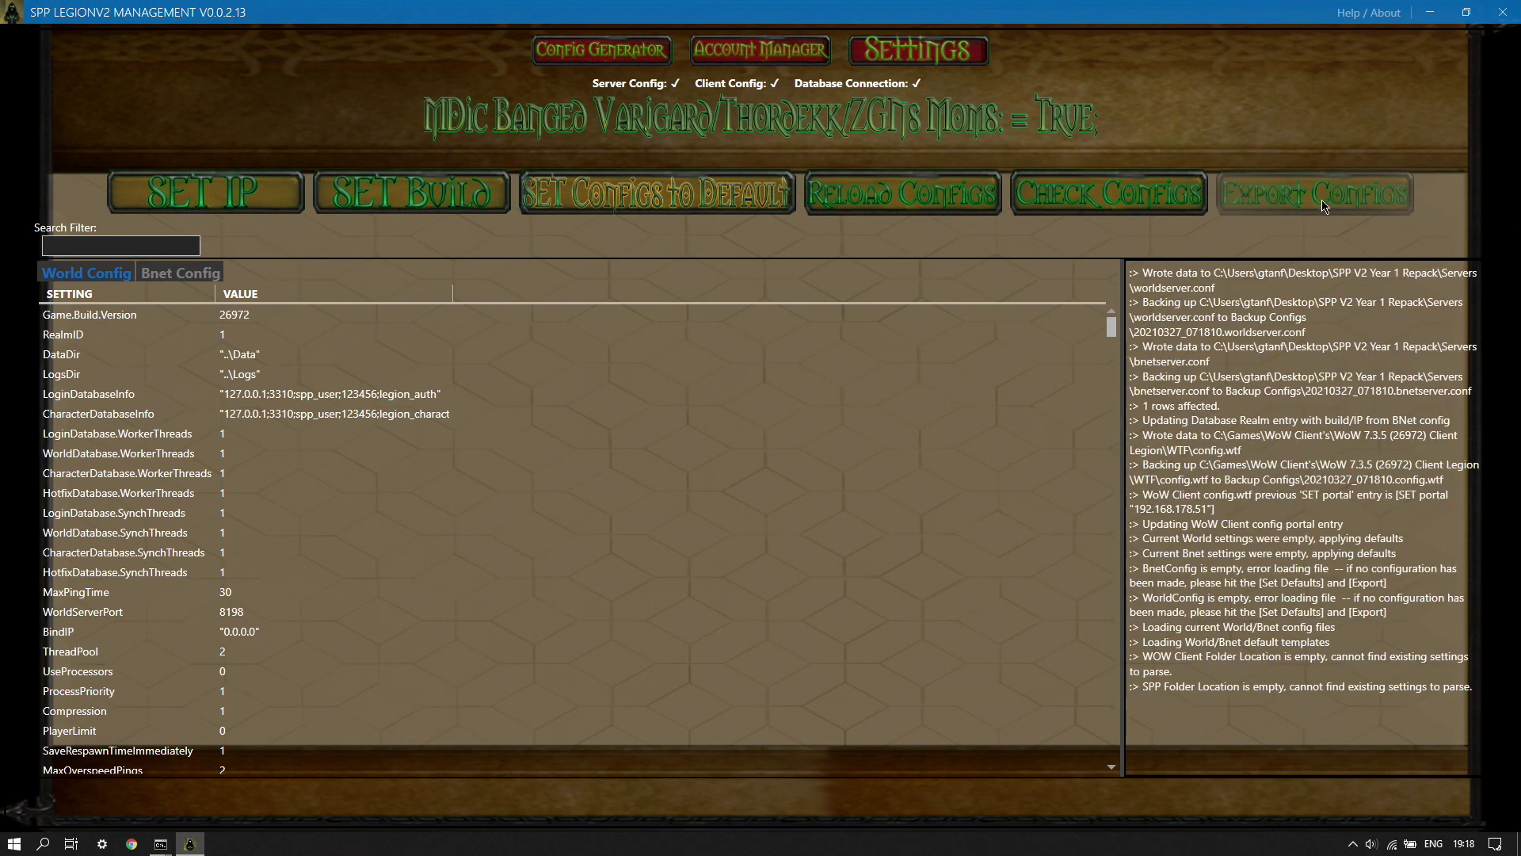
pyautogui.click(1140, 211)
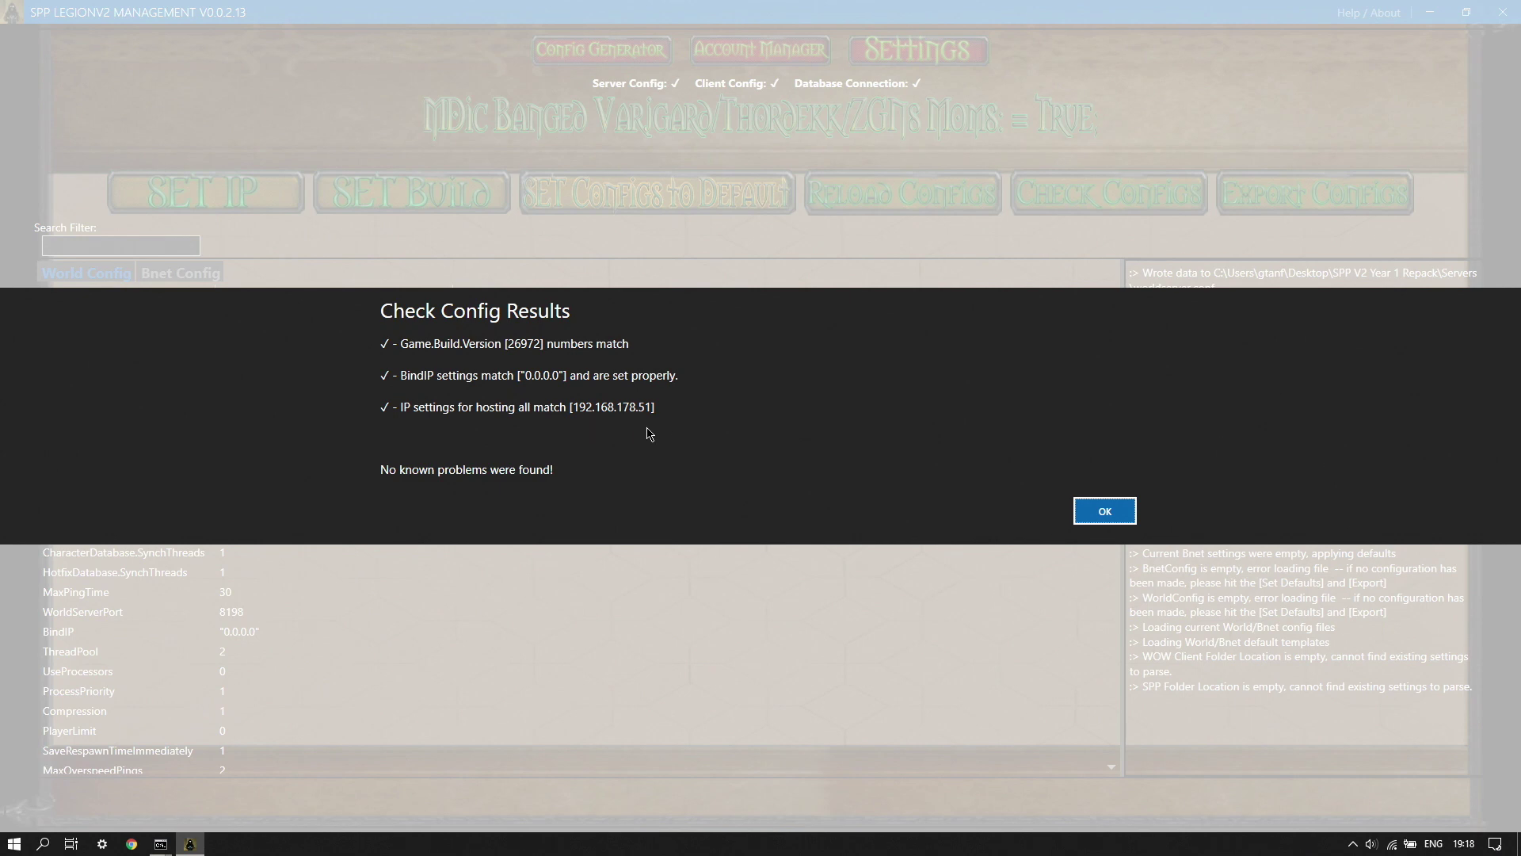
pyautogui.click(1117, 511)
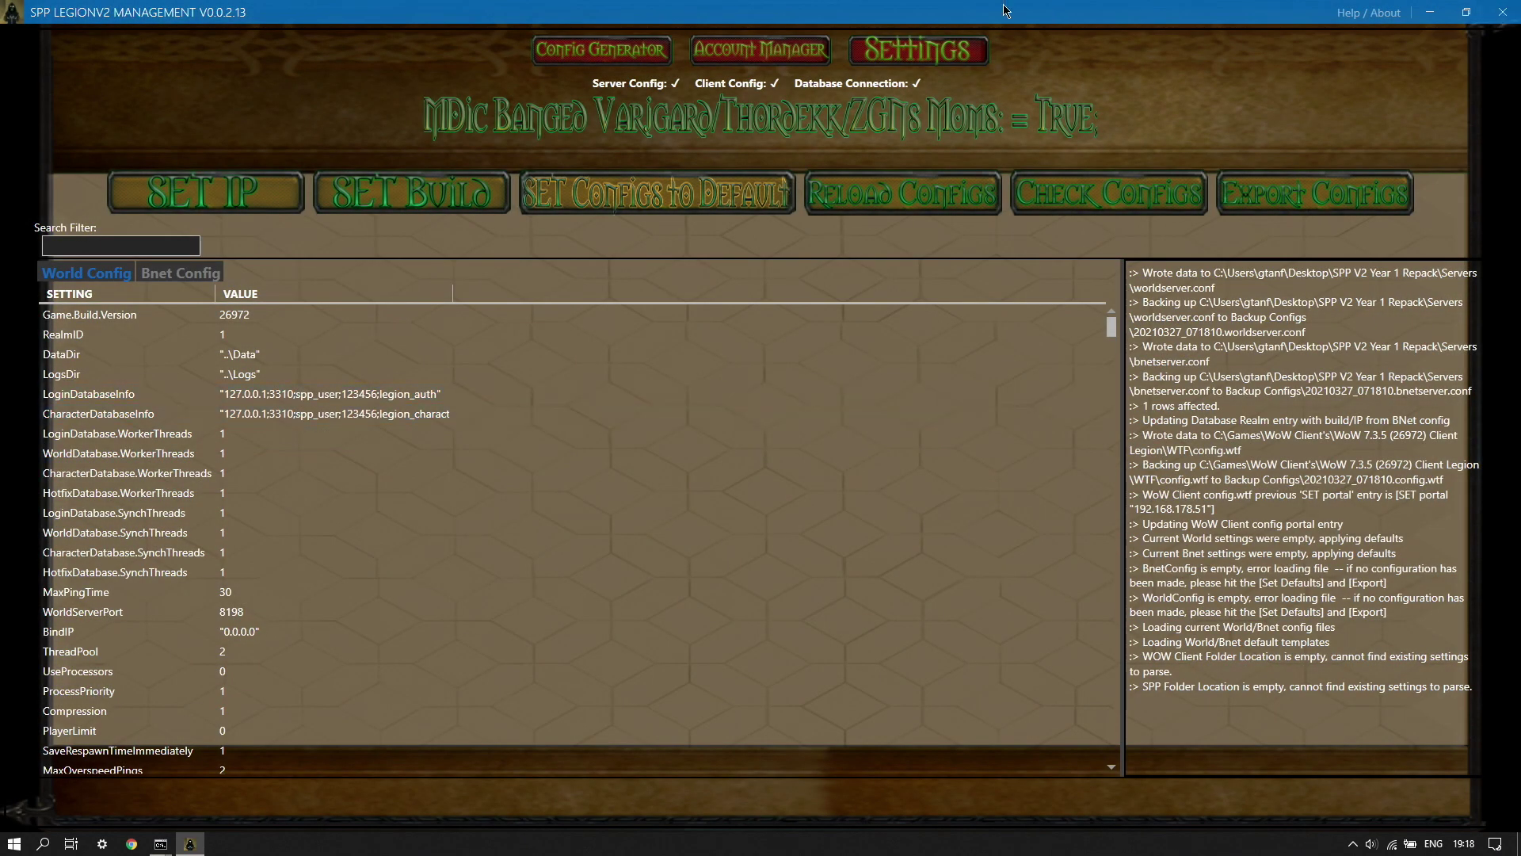
# Step: List the existing accounts in the Account Manager and create a new account with the login name KTBL-Gaming
pyautogui.click(754, 55)
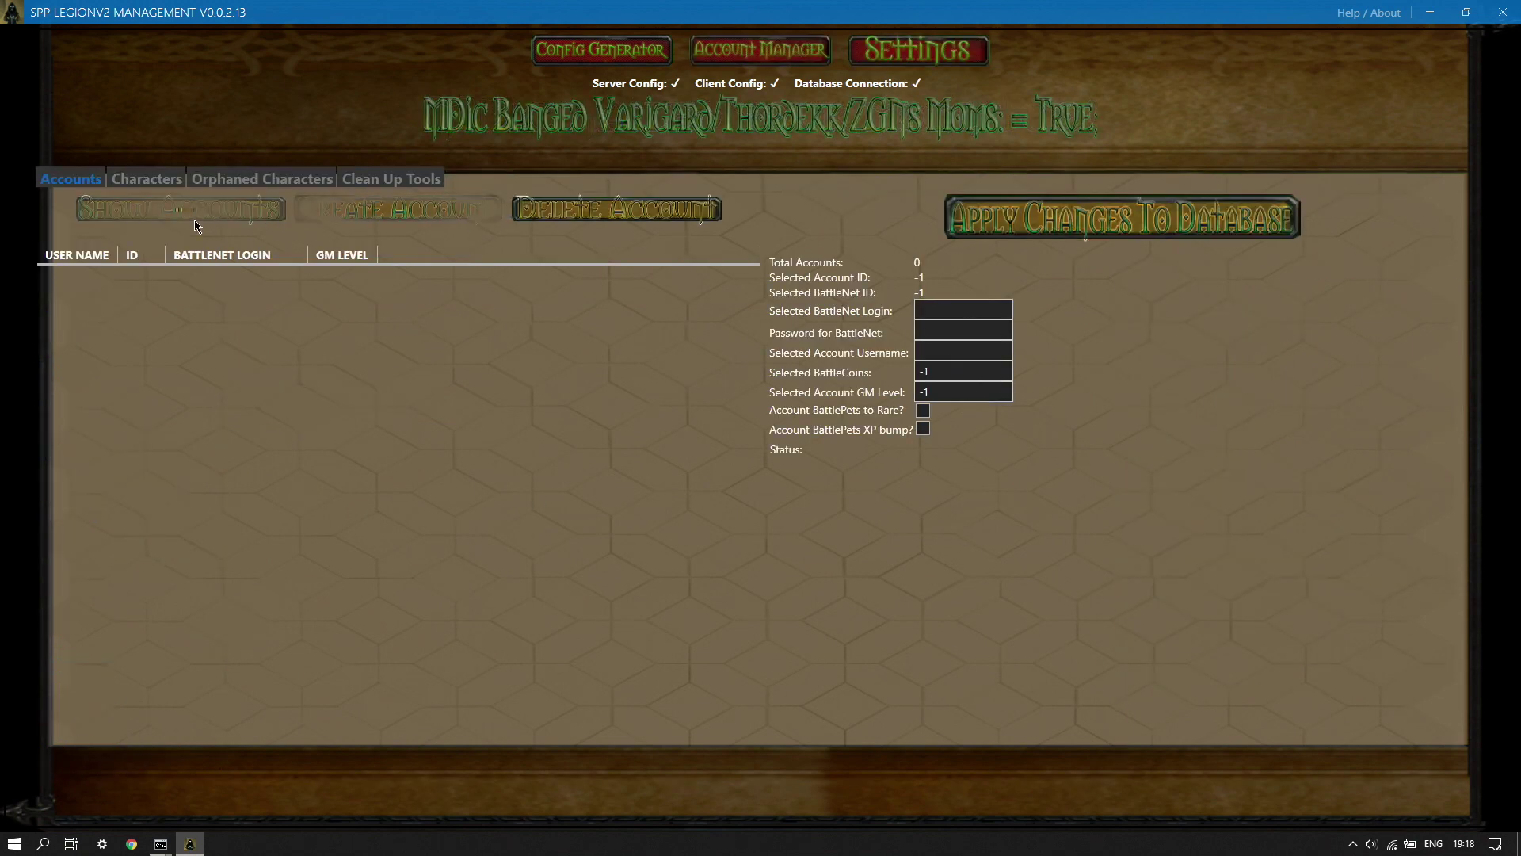
pyautogui.click(187, 213)
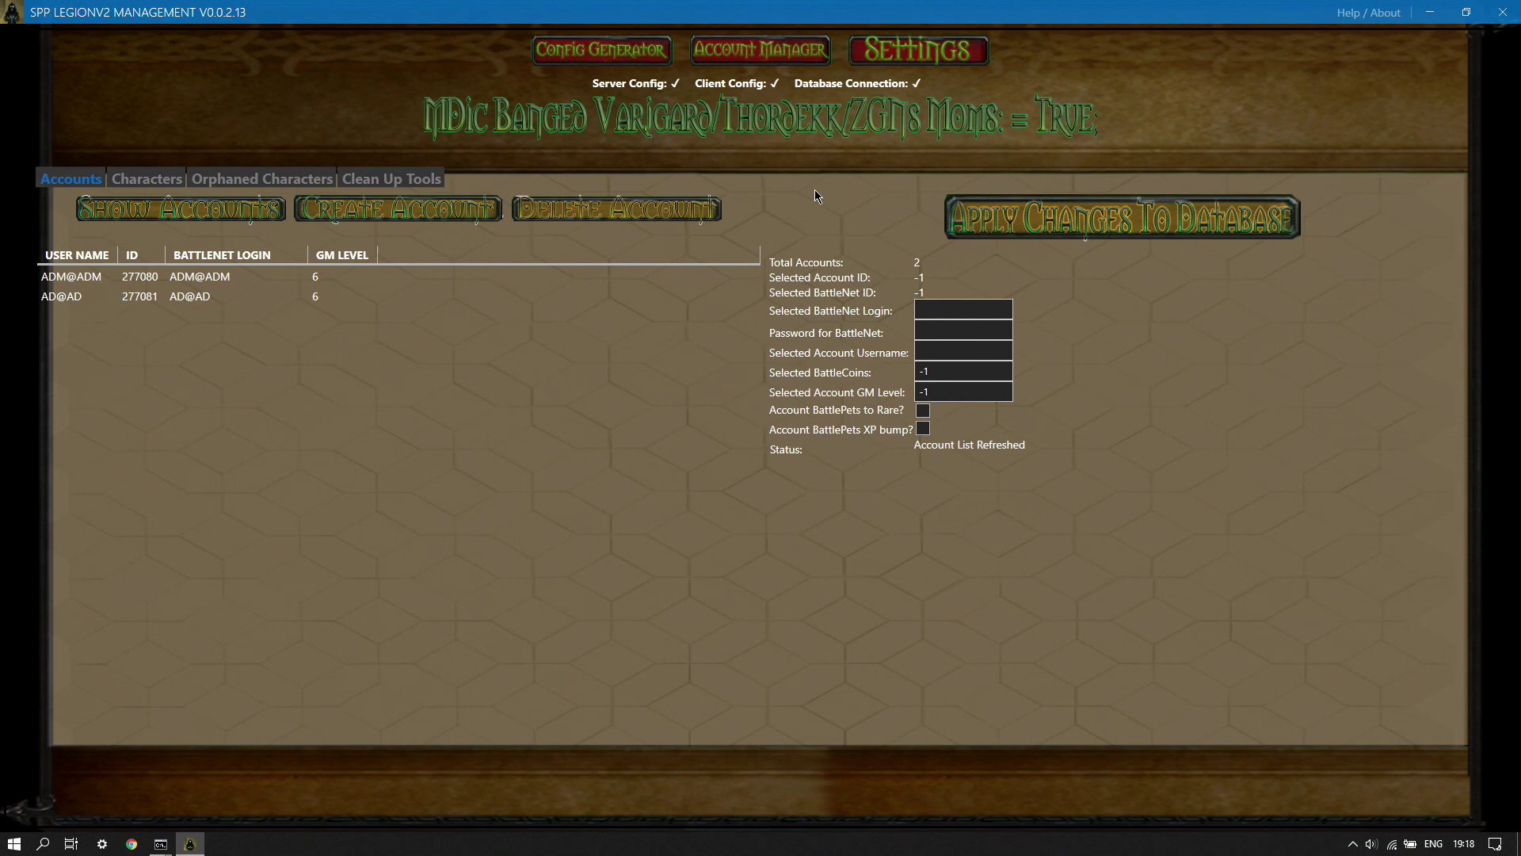
pyautogui.click(390, 219)
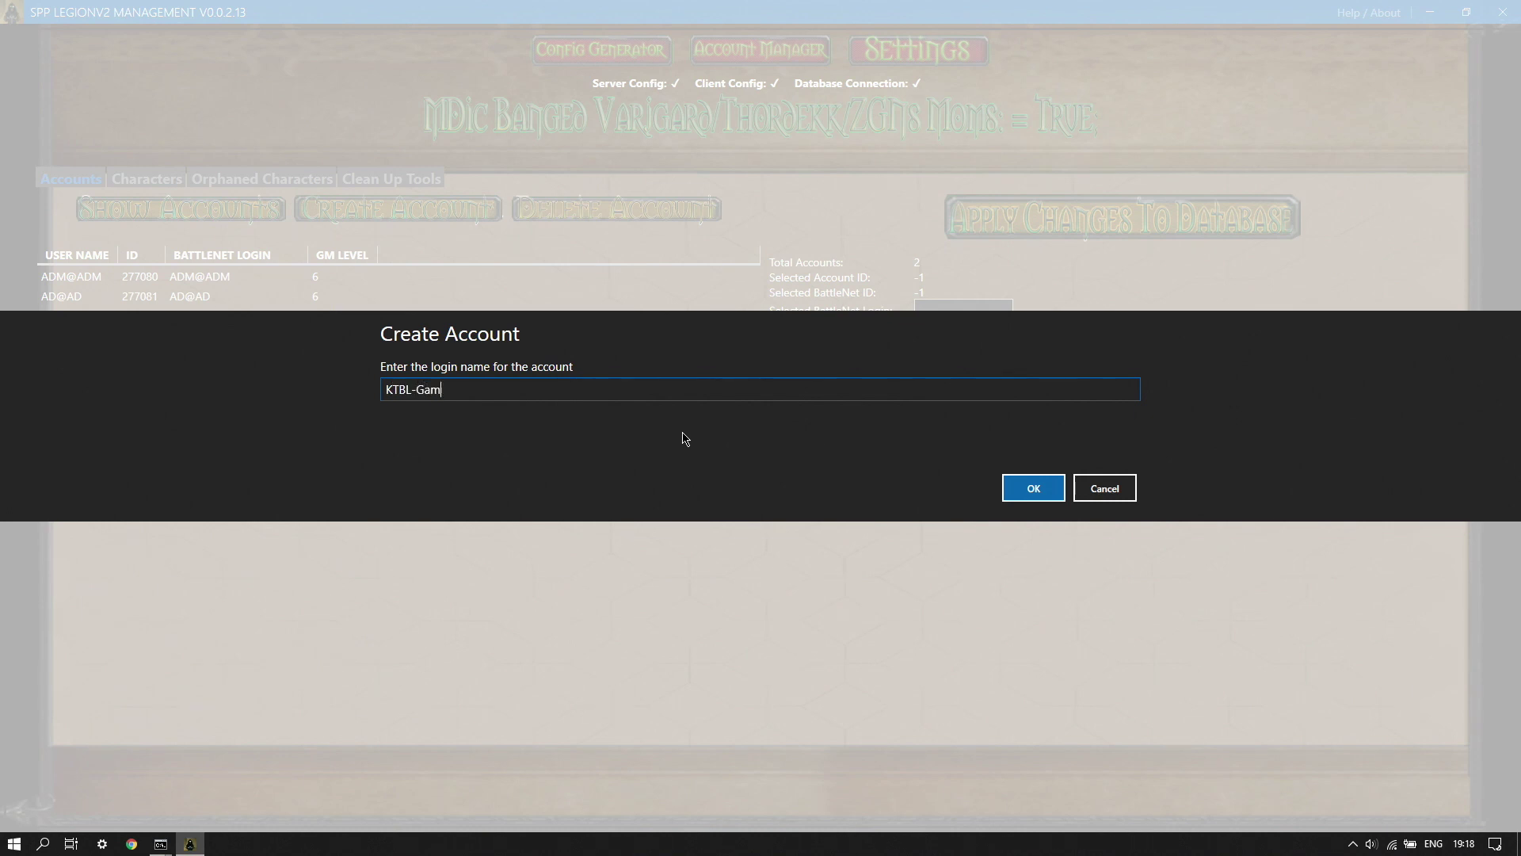
pyautogui.click(1034, 489)
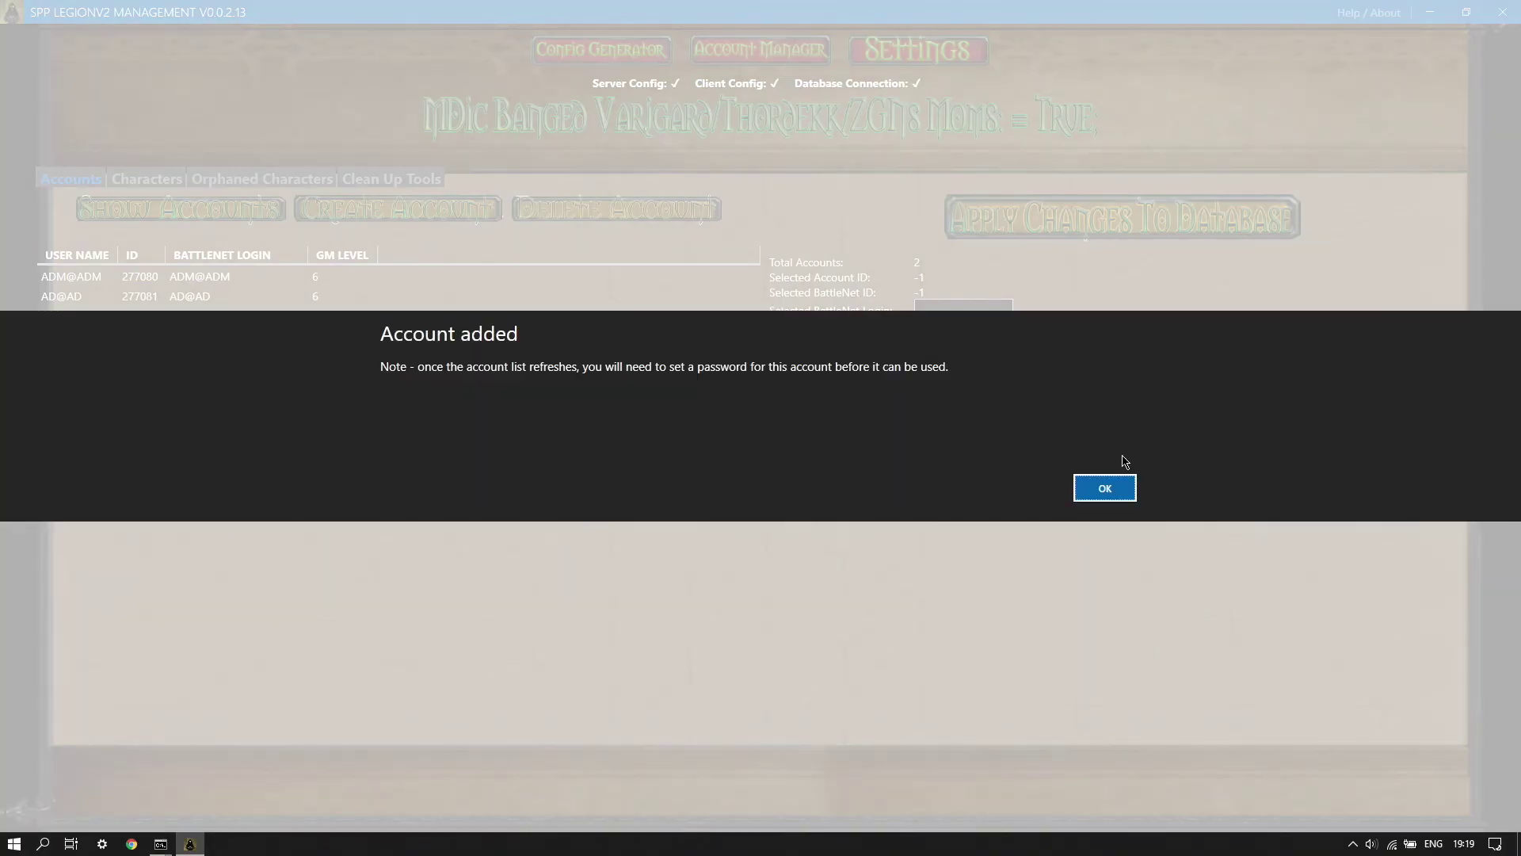
pyautogui.click(1109, 488)
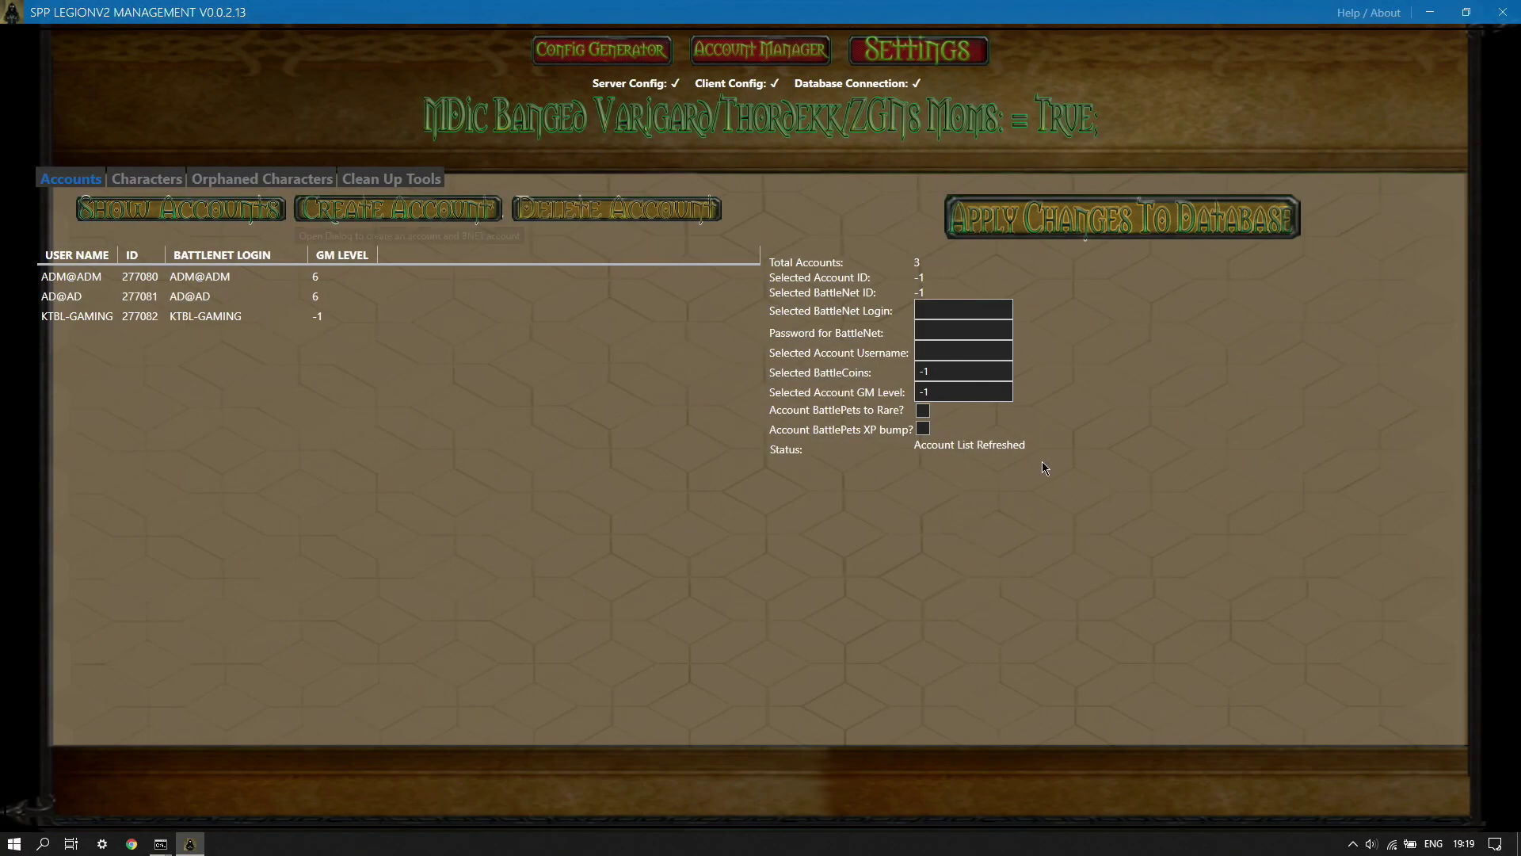
# Step: Enter the BattleNet password for the KTBL-GAMING account, save it to the database, and close the management tool
pyautogui.click(44, 315)
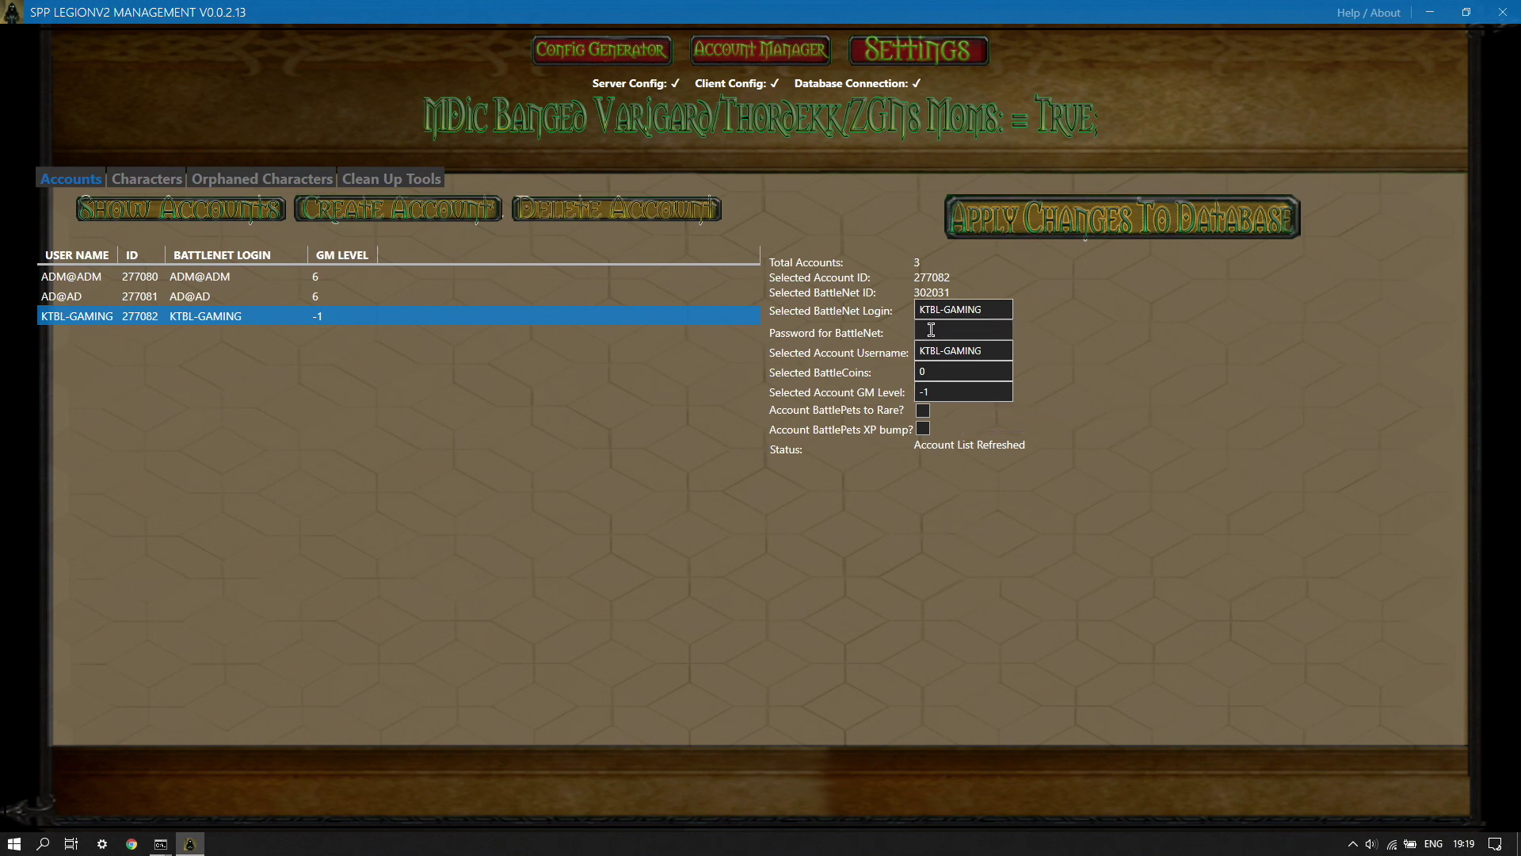
pyautogui.click(931, 330)
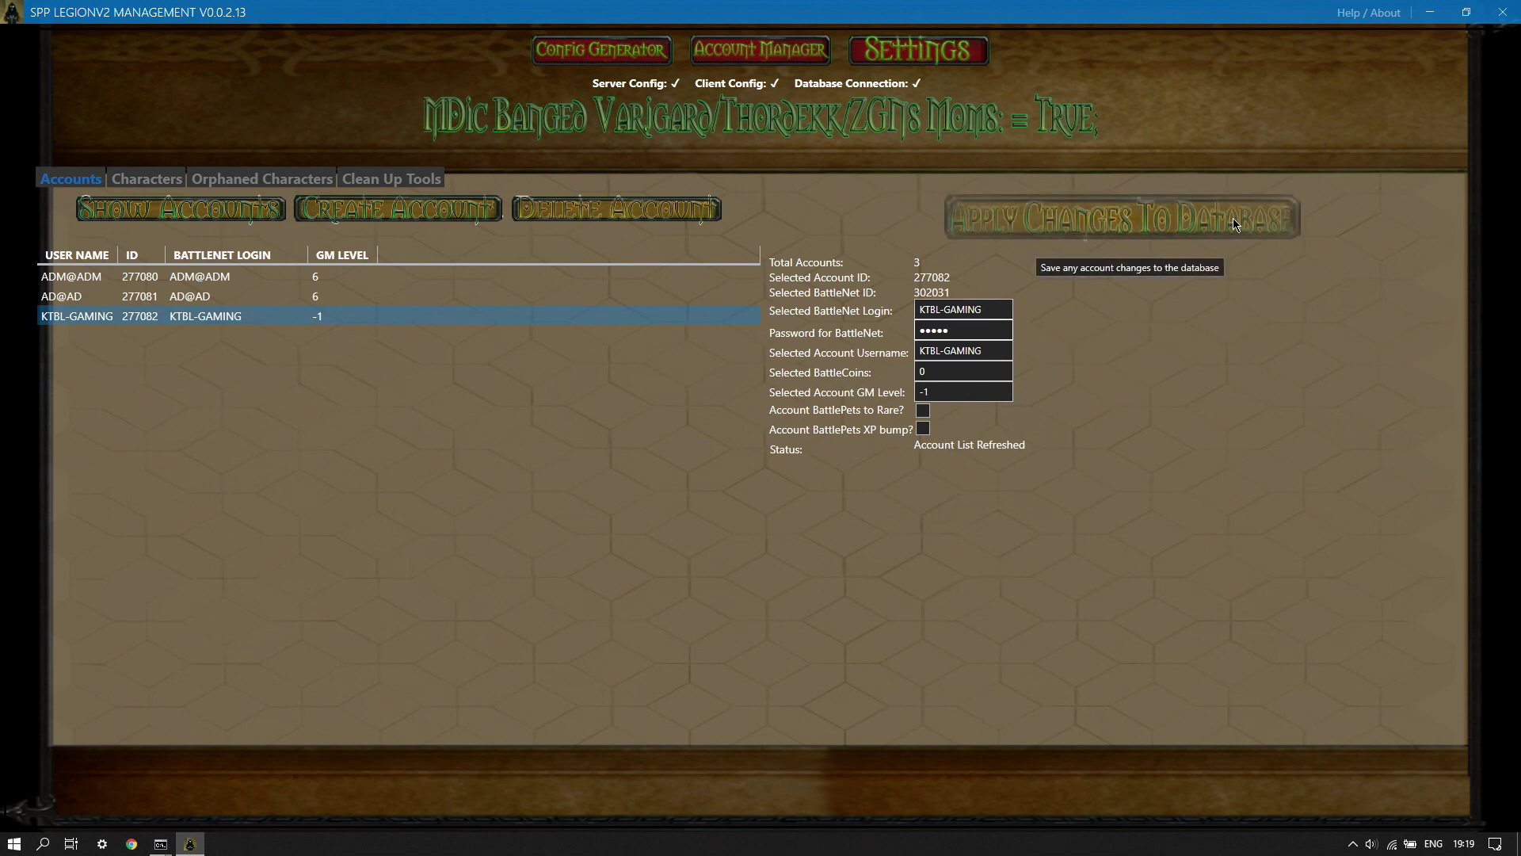
pyautogui.click(1161, 223)
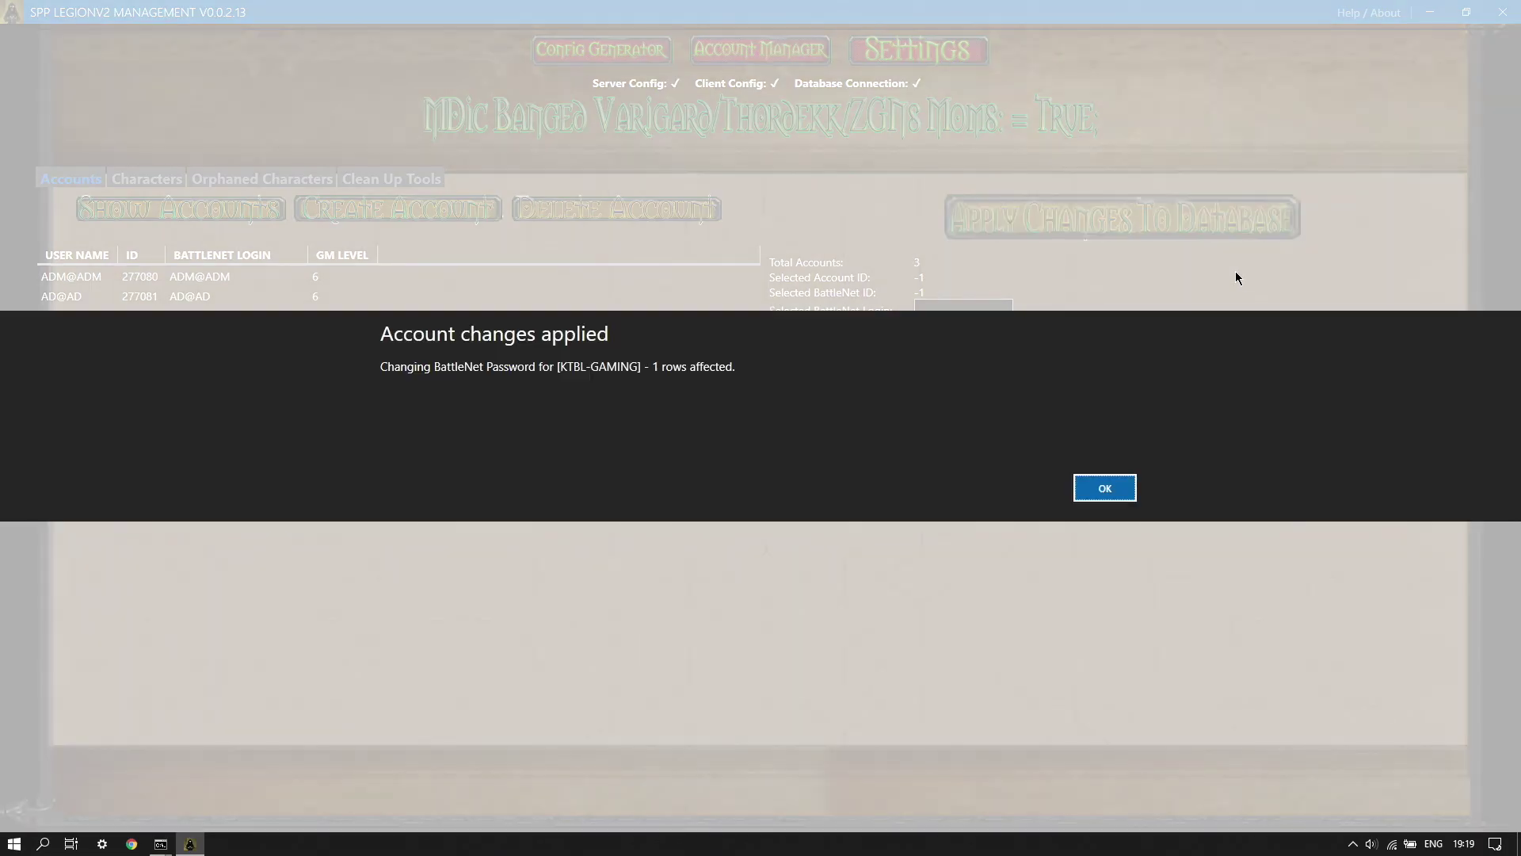
pyautogui.click(1105, 488)
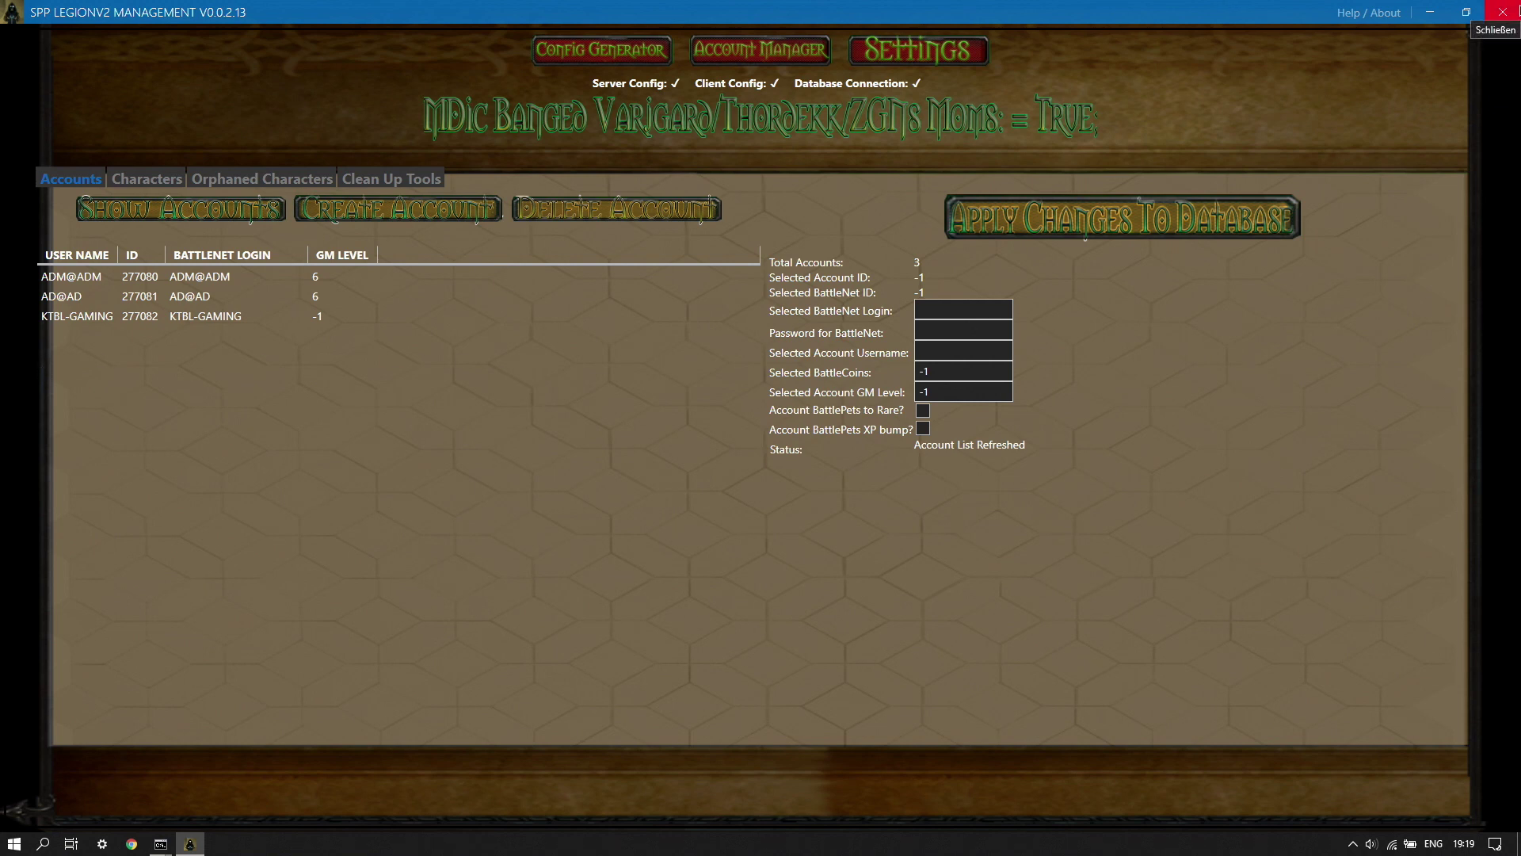
pyautogui.click(1502, 12)
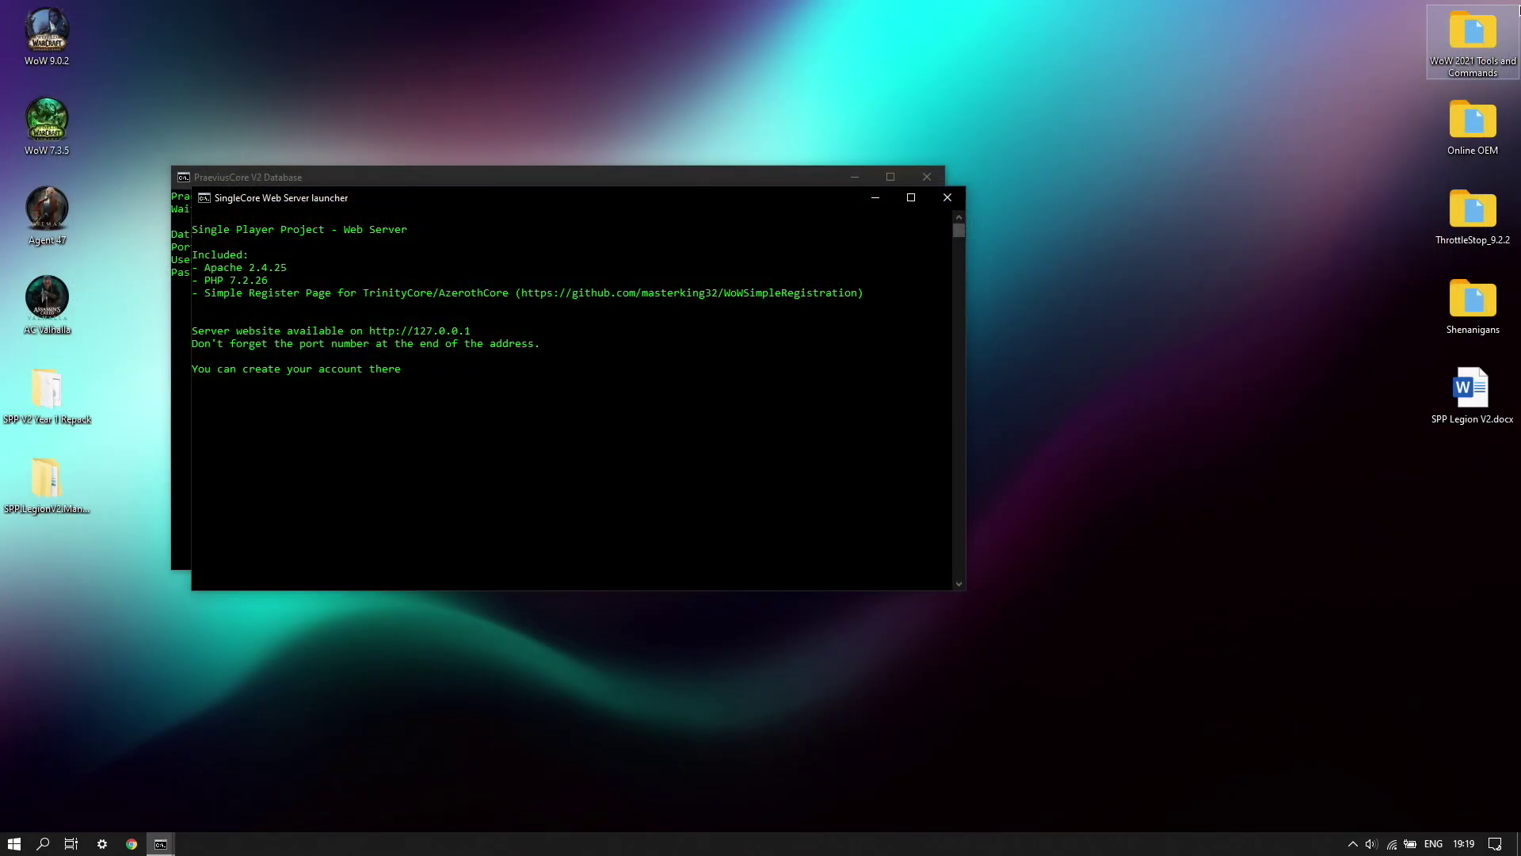
# Step: Start the Bnetserver by running 2_Bnetserver.bat from the SPP V2 Year 1 Repack folder on the desktop
pyautogui.click(607, 496)
pyautogui.doubleClick(49, 396)
pyautogui.click(607, 380)
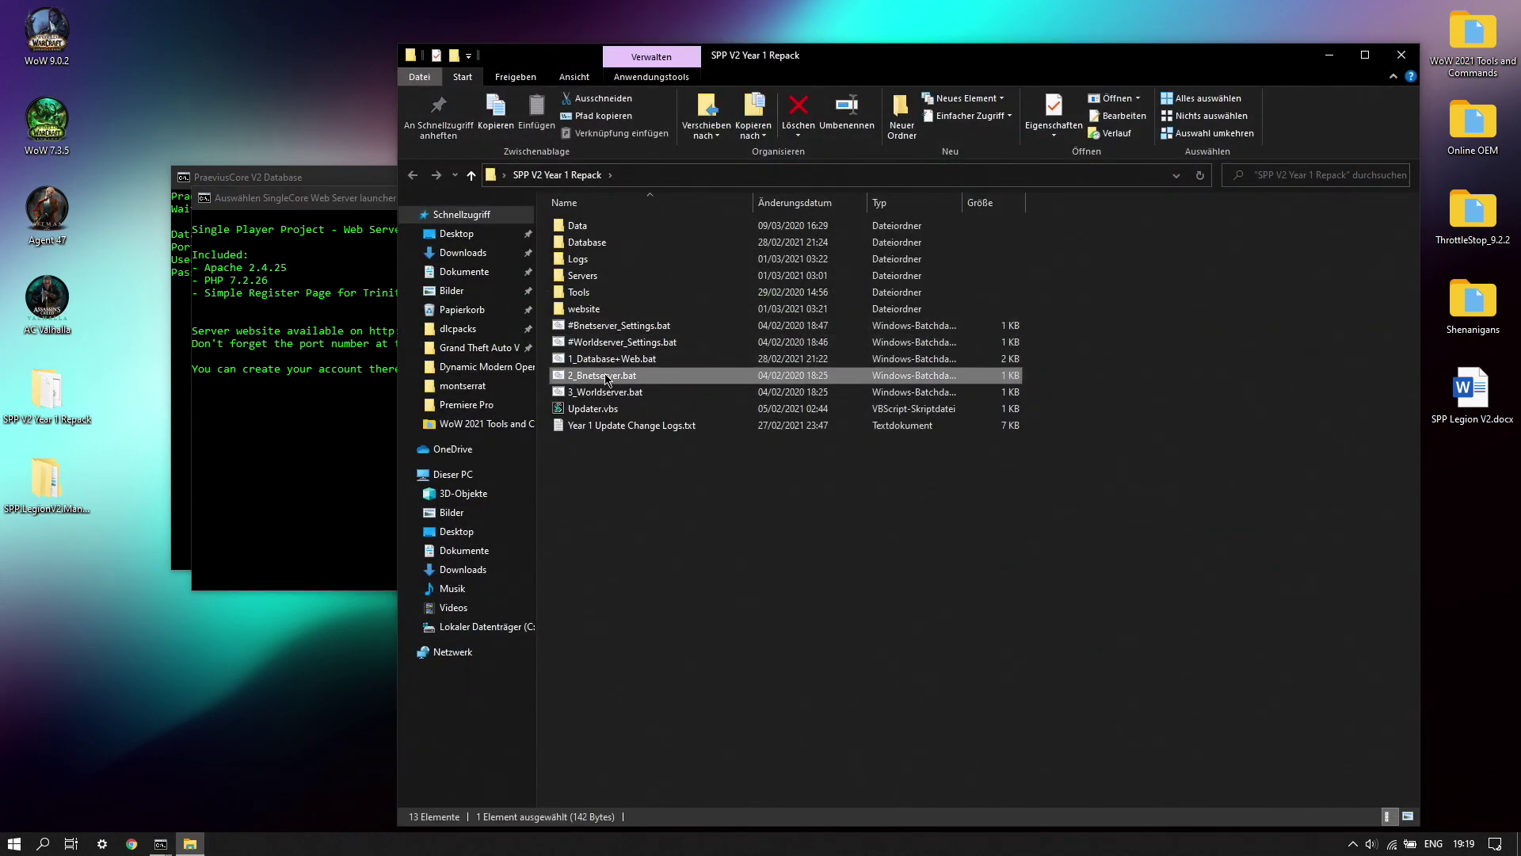
pyautogui.doubleClick(607, 377)
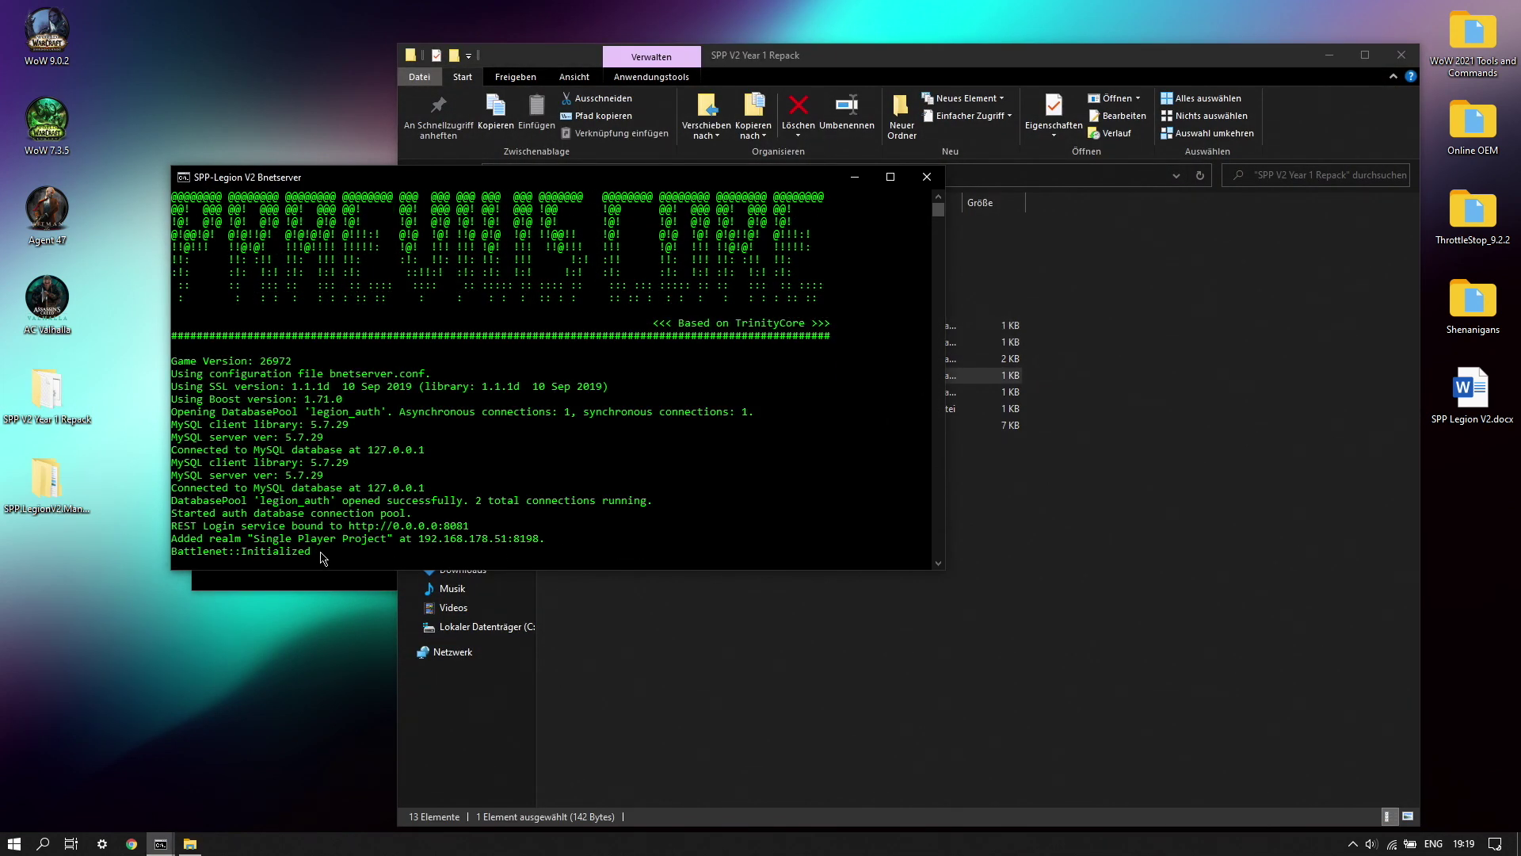
# Step: Examine the realm address and database connection lines in the Bnetserver console
pyautogui.moveTo(268, 539); pyautogui.dragTo(466, 545)
pyautogui.click(477, 539)
pyautogui.click(421, 539)
pyautogui.click(428, 540)
pyautogui.tripleClick(659, 501)
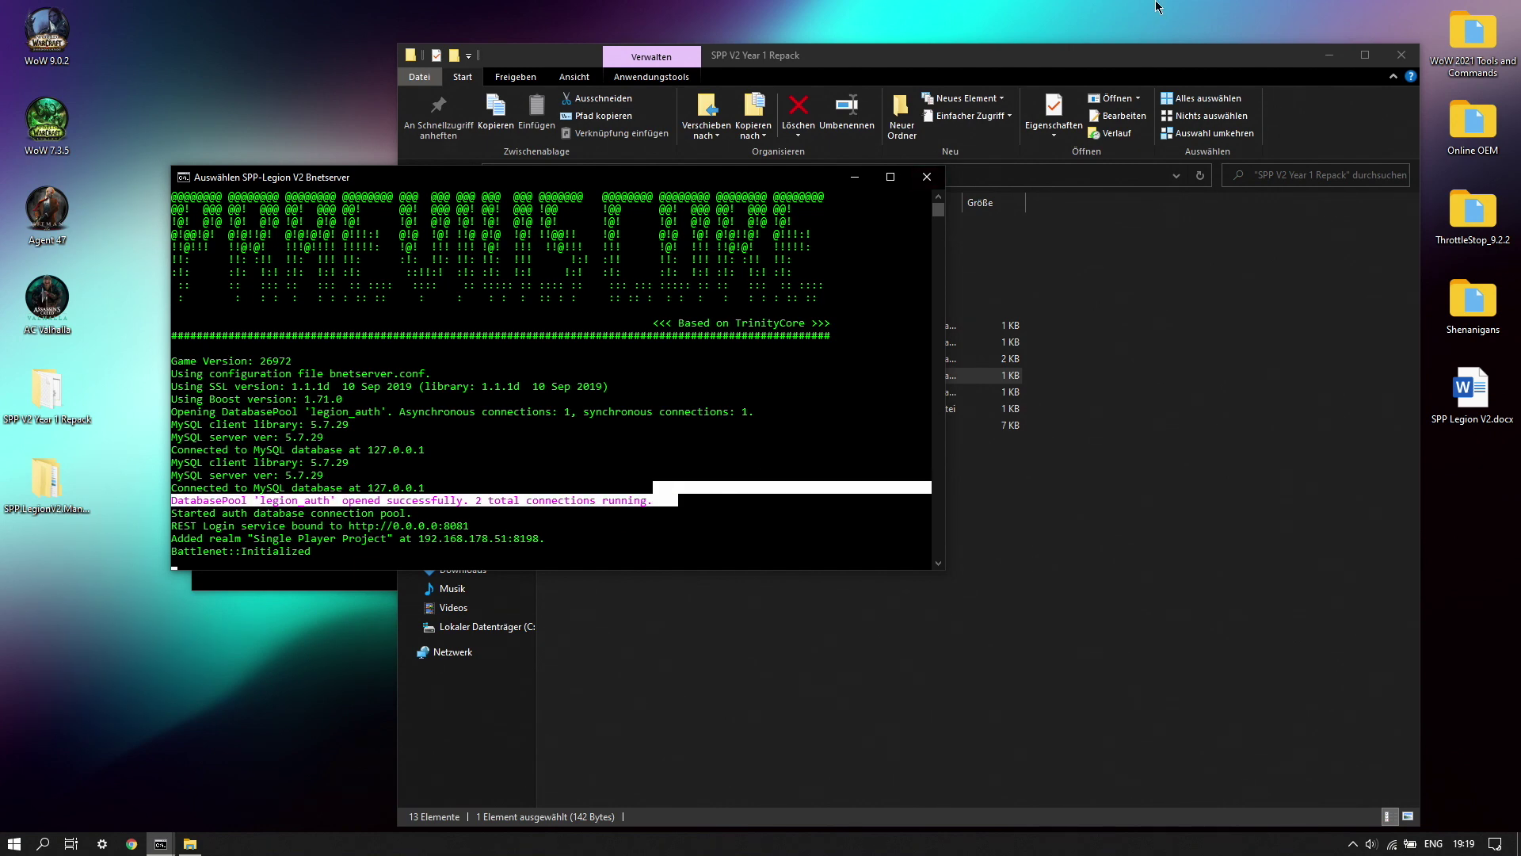
# Step: Run 3_Worldserver.bat from the repack folder and check the memory usage in Task Manager while it loads
pyautogui.click(1109, 59)
pyautogui.doubleClick(606, 391)
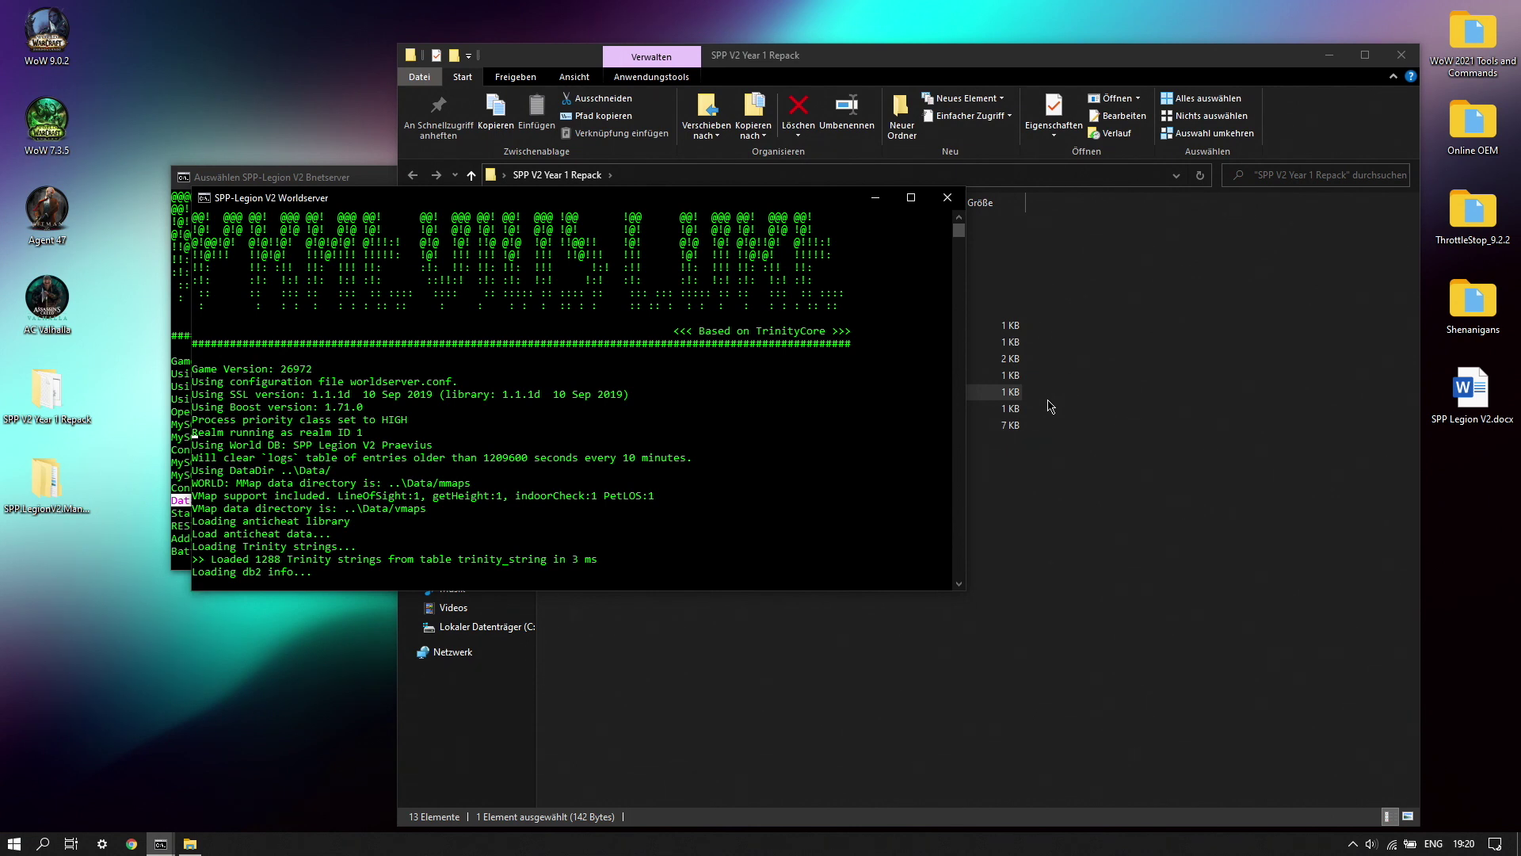
pyautogui.rightClick(14, 843)
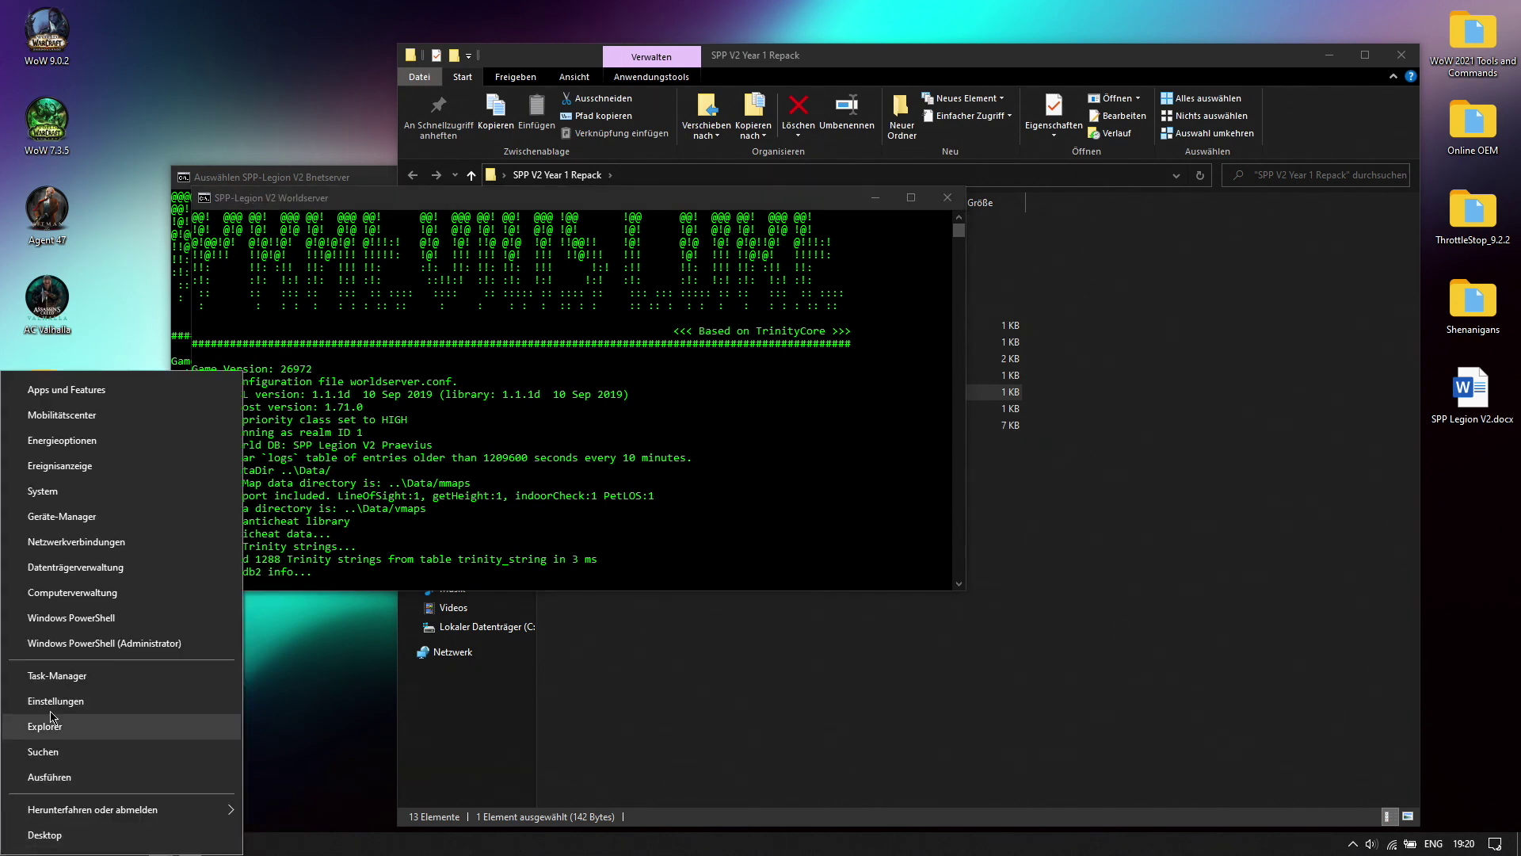
pyautogui.click(54, 676)
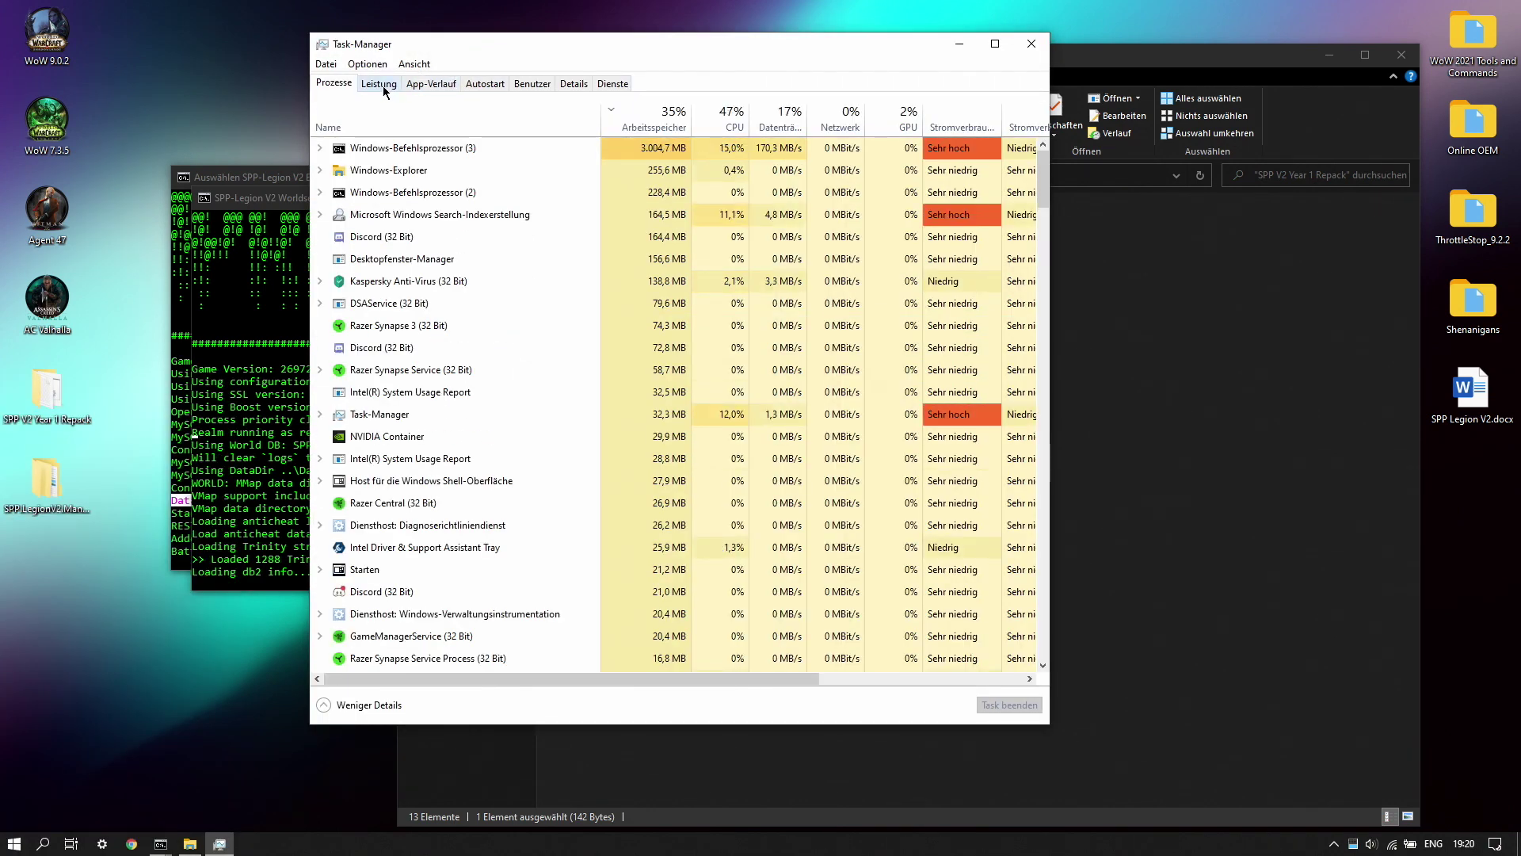
pyautogui.click(378, 84)
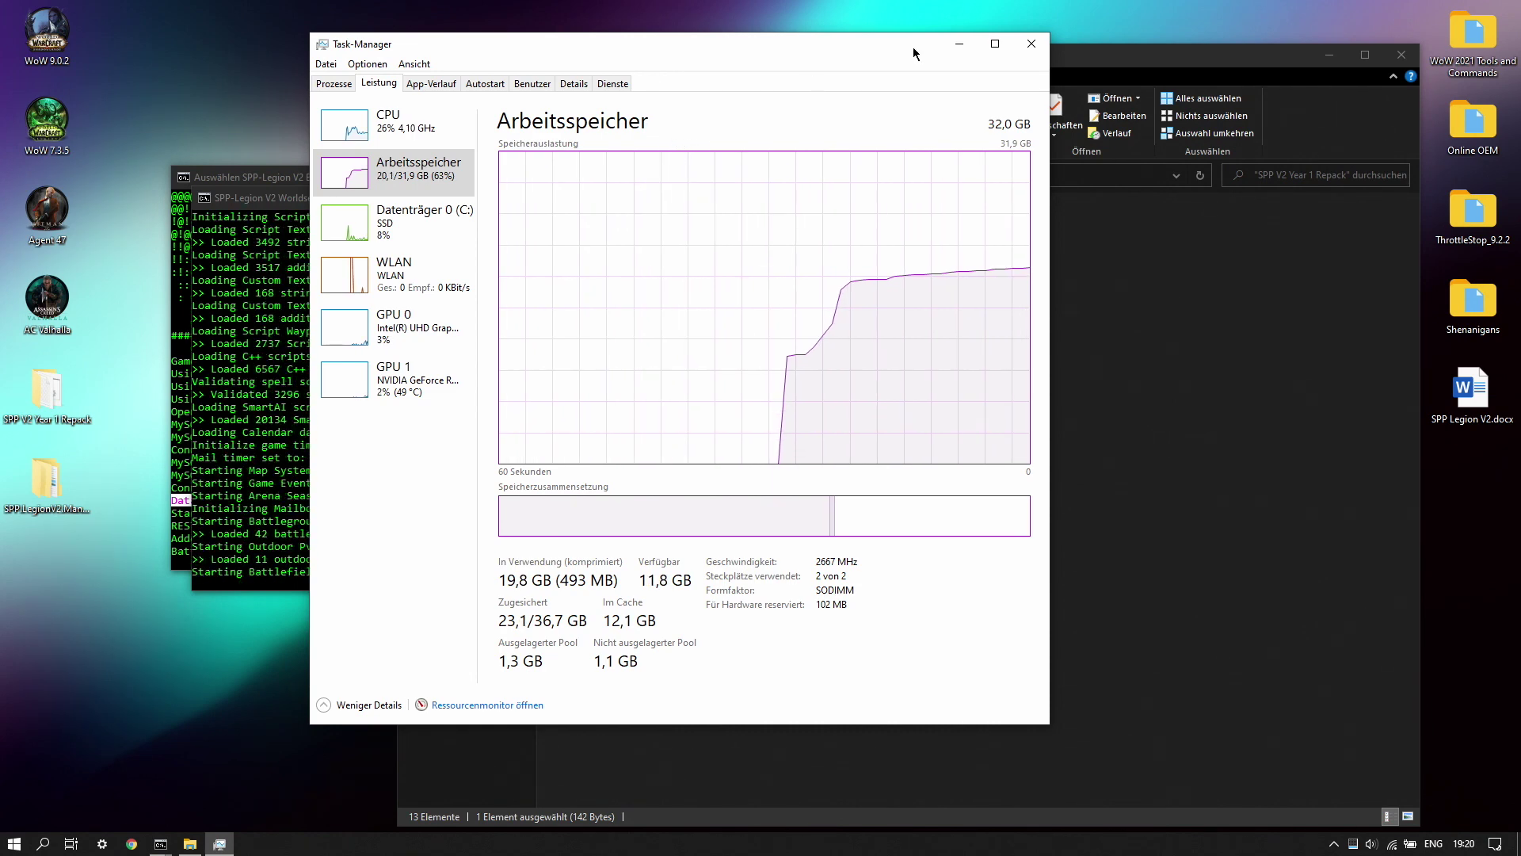
pyautogui.click(1030, 45)
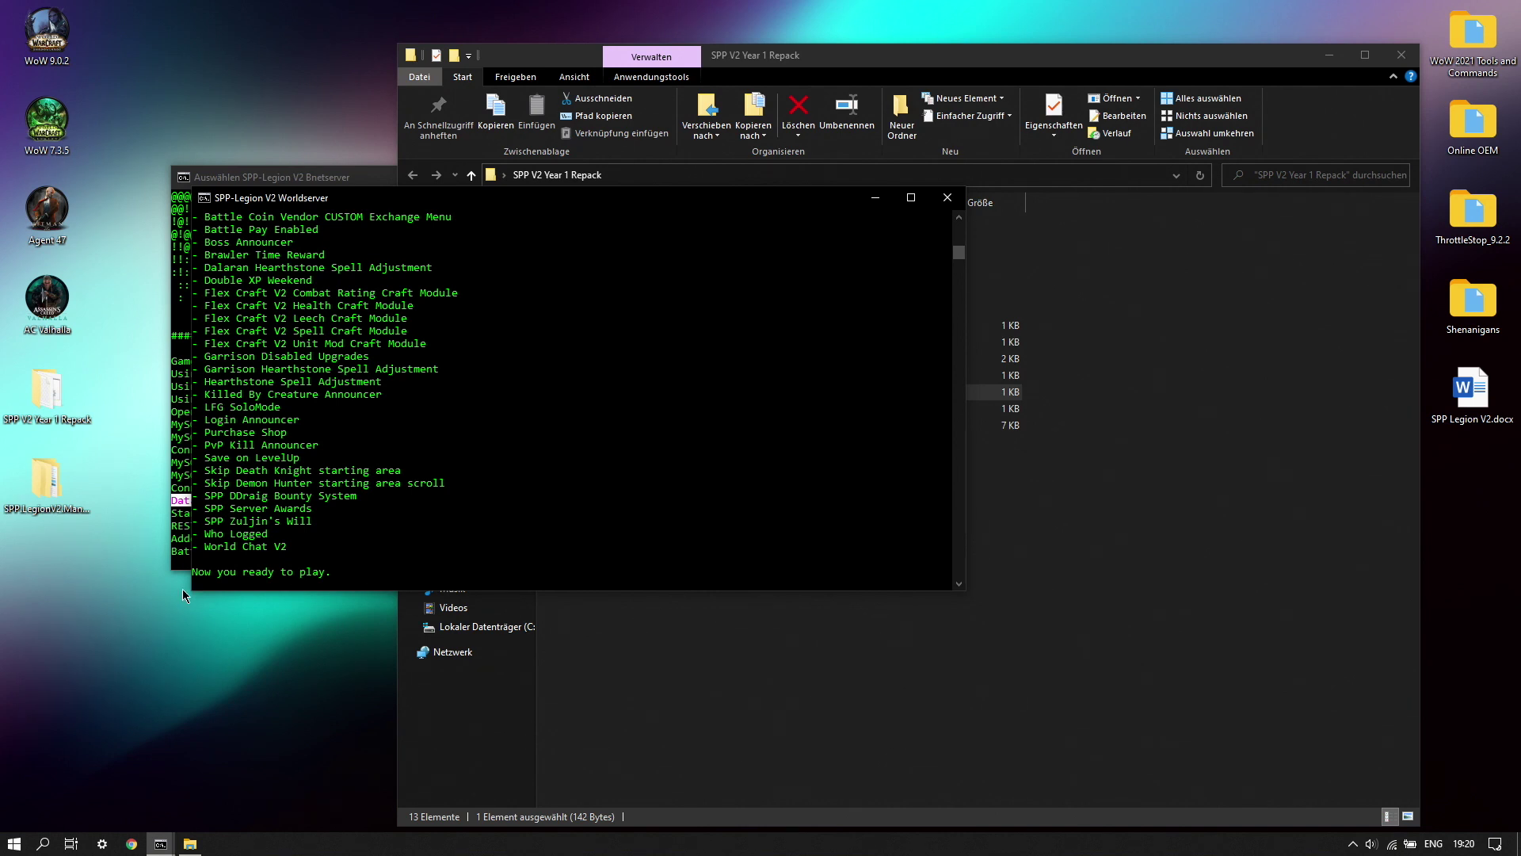
# Step: Launch the WoW 7.3.5 client and log in as KTBL-Gaming with the account password
pyautogui.click(143, 795)
pyautogui.doubleClick(47, 126)
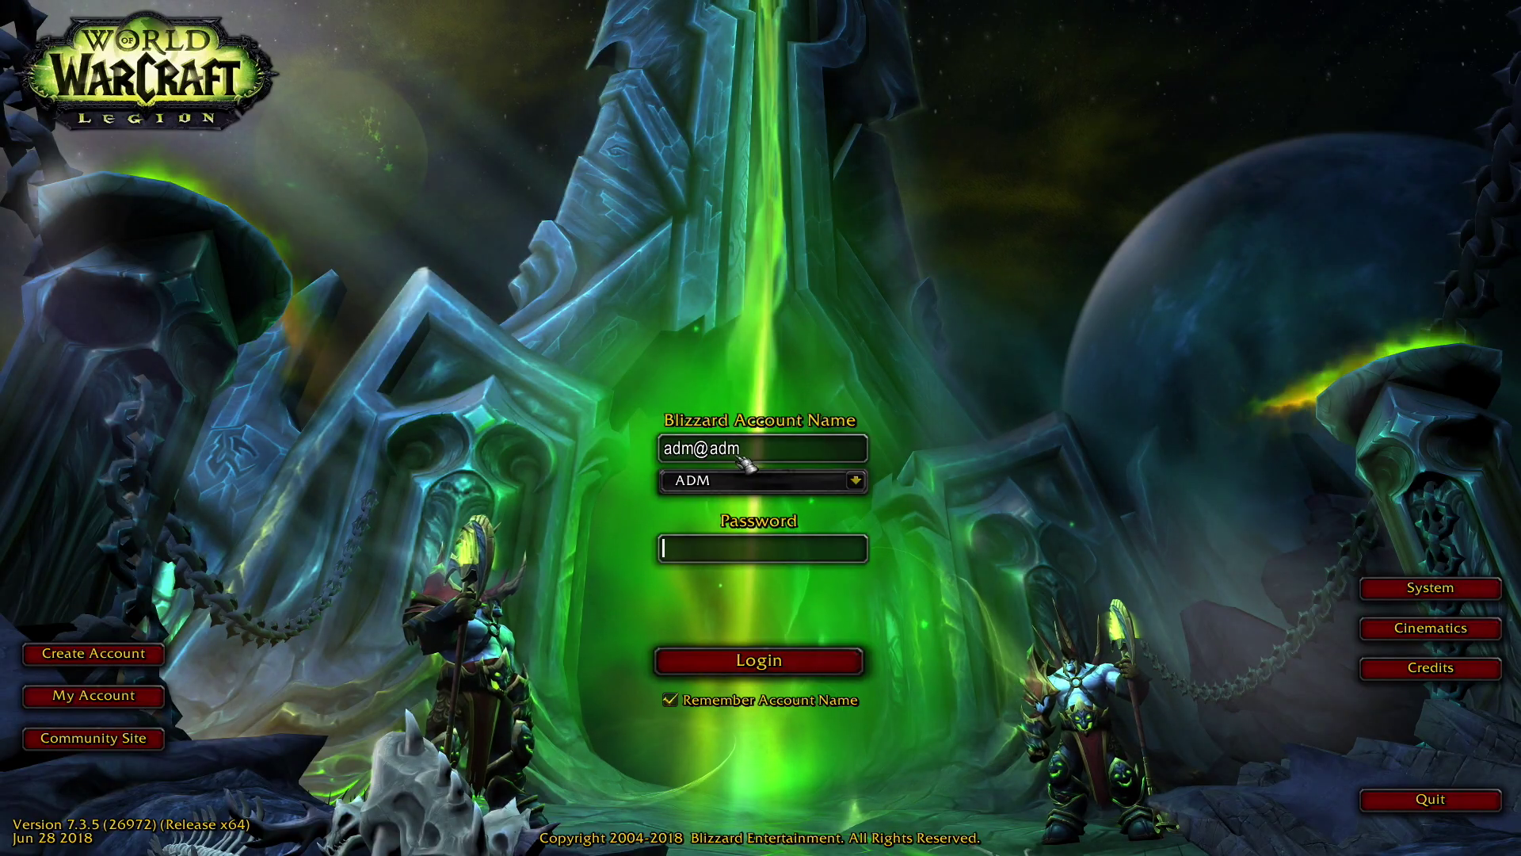
pyautogui.write('K')
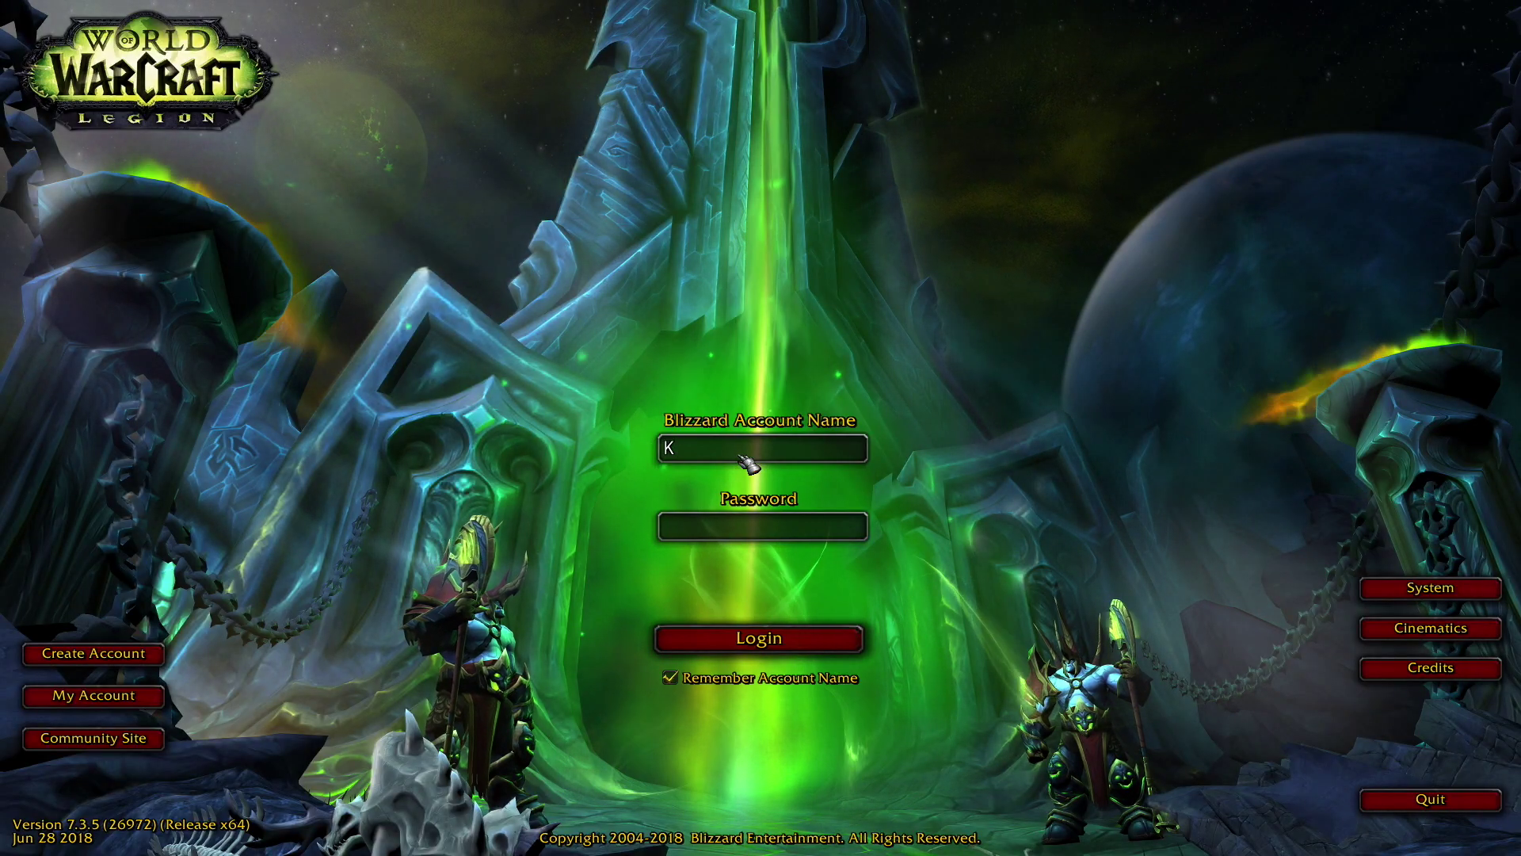
pyautogui.write('TBL-')
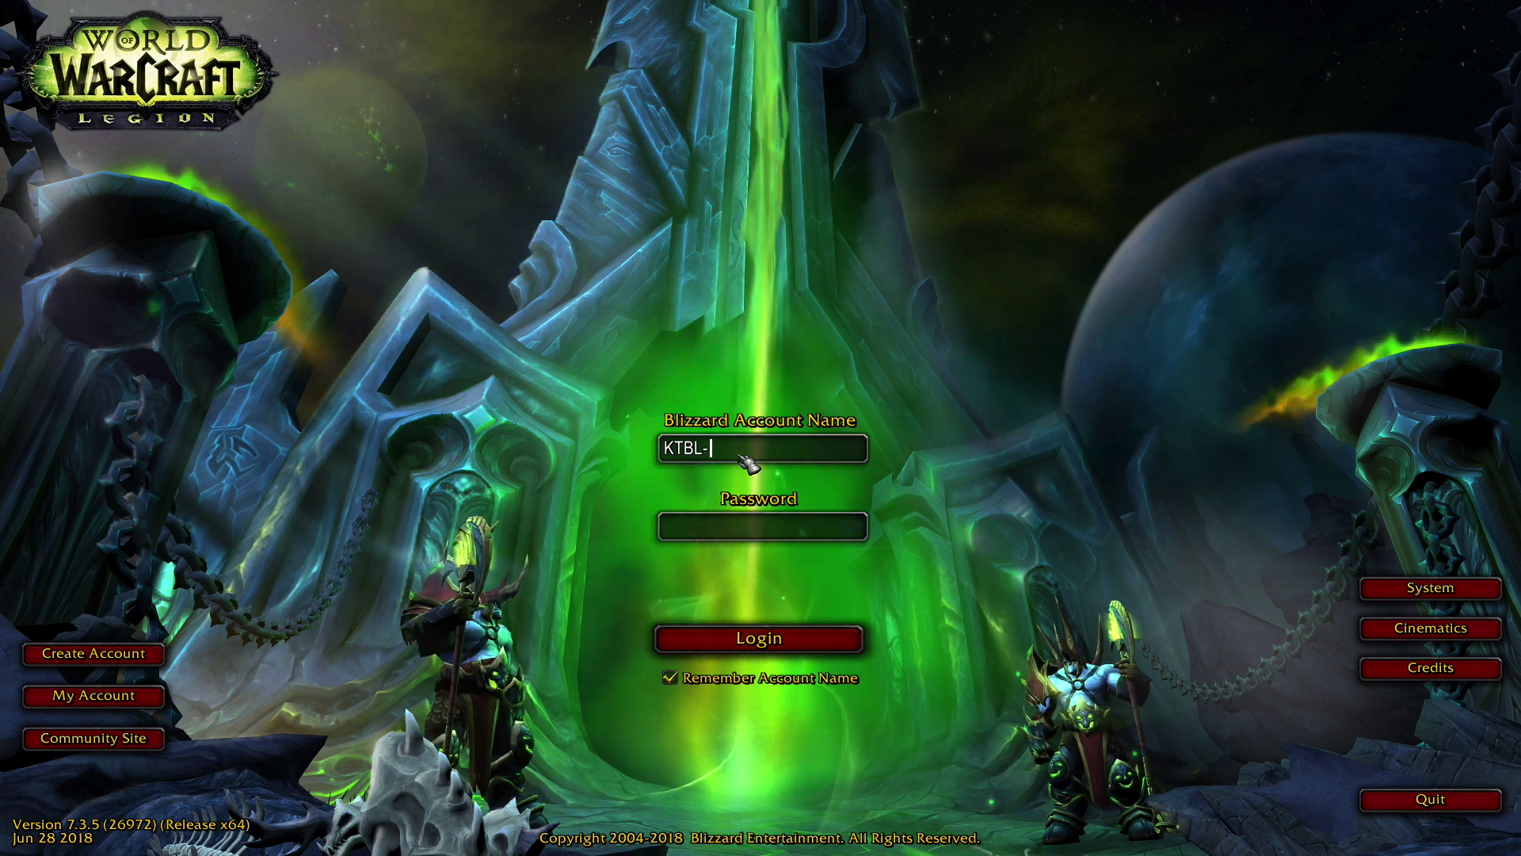
pyautogui.write('Gaming')
pyautogui.press('Tab')
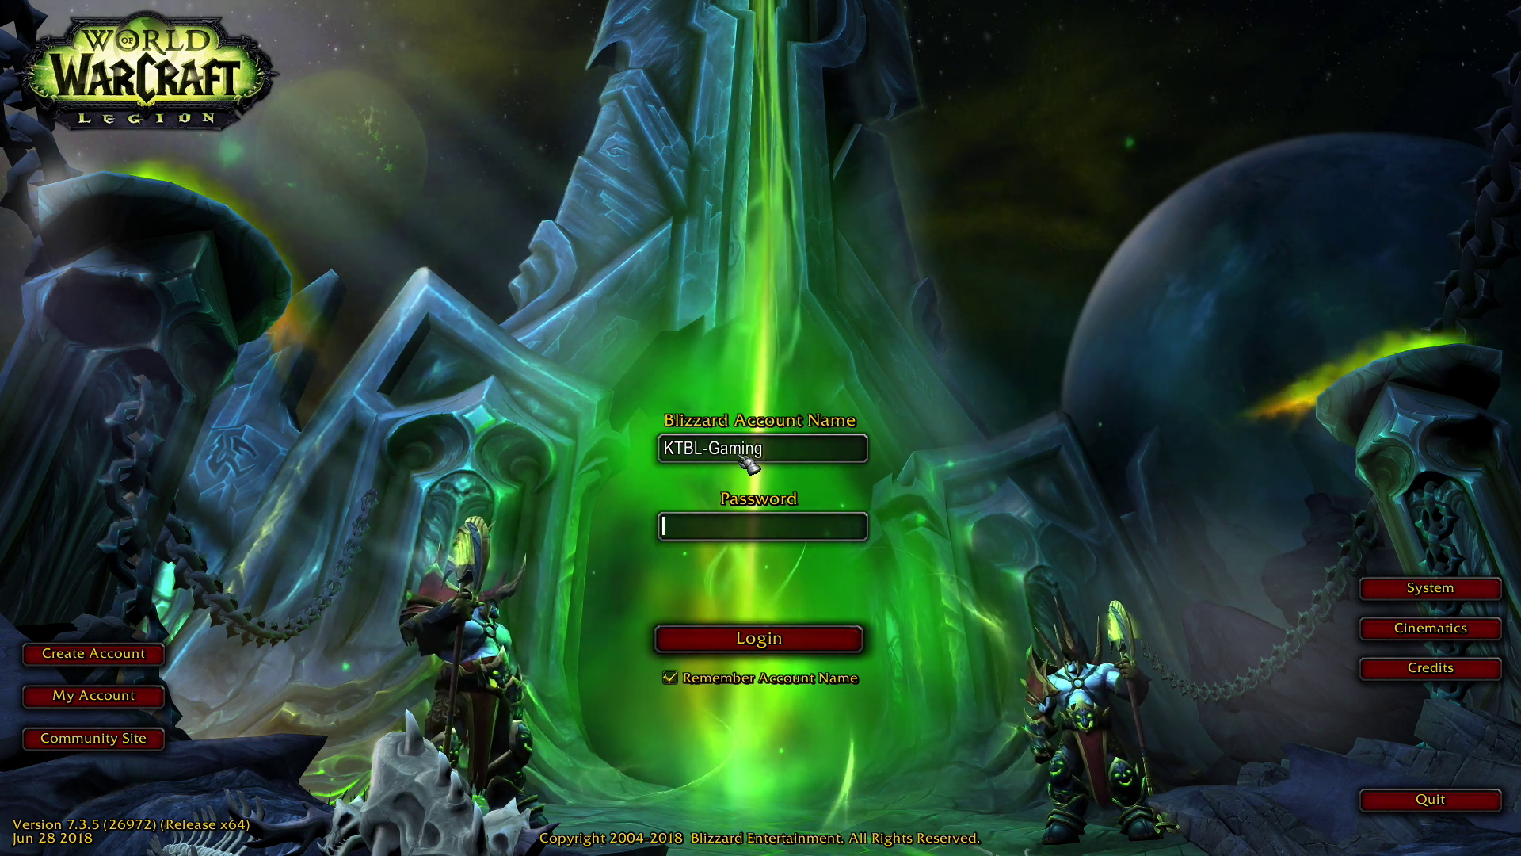
pyautogui.write('*****')
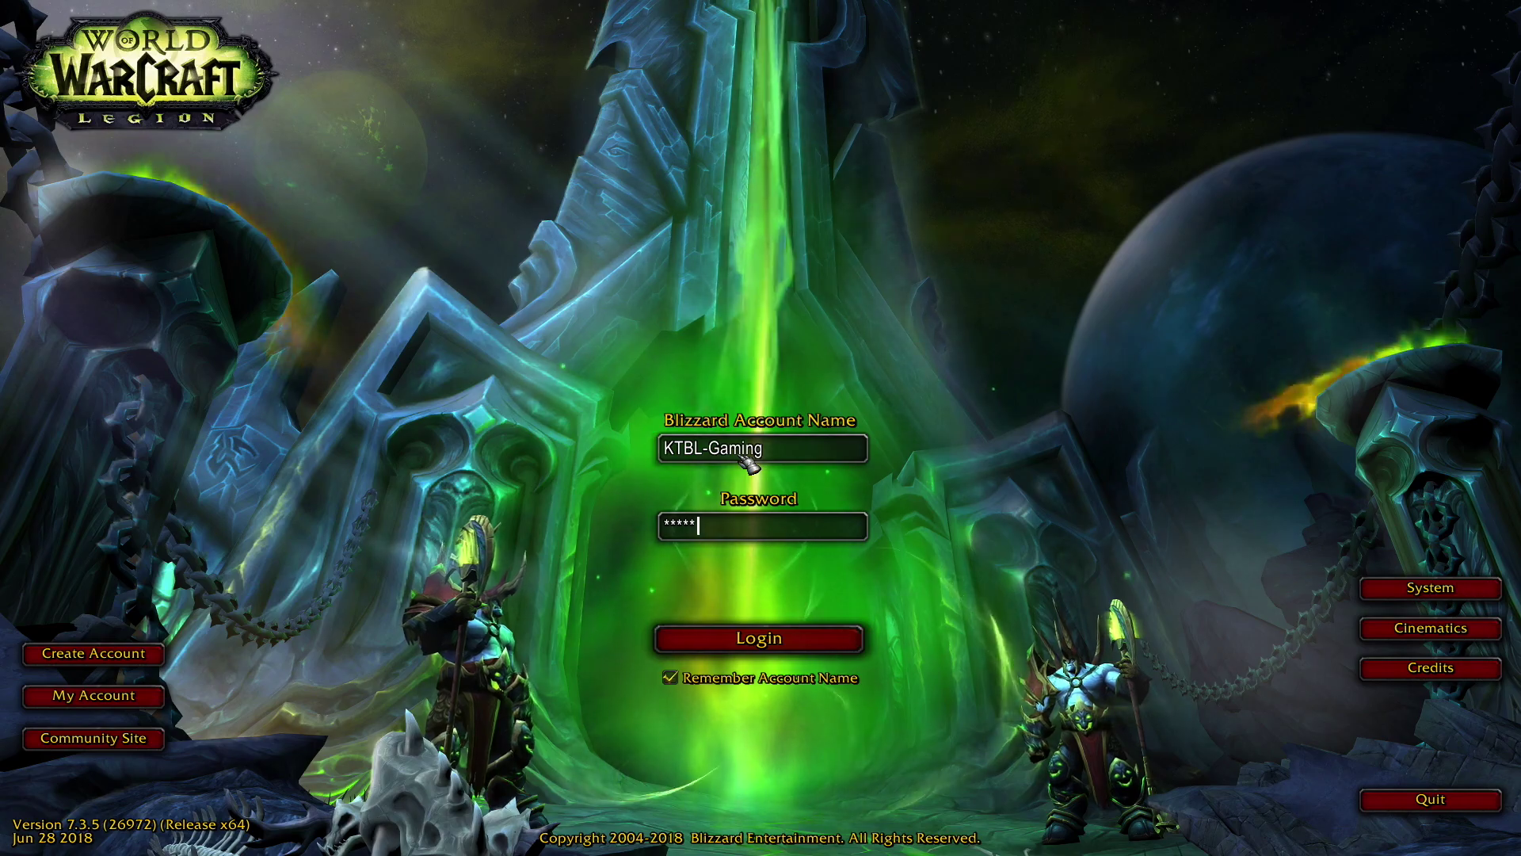
pyautogui.press('Return')
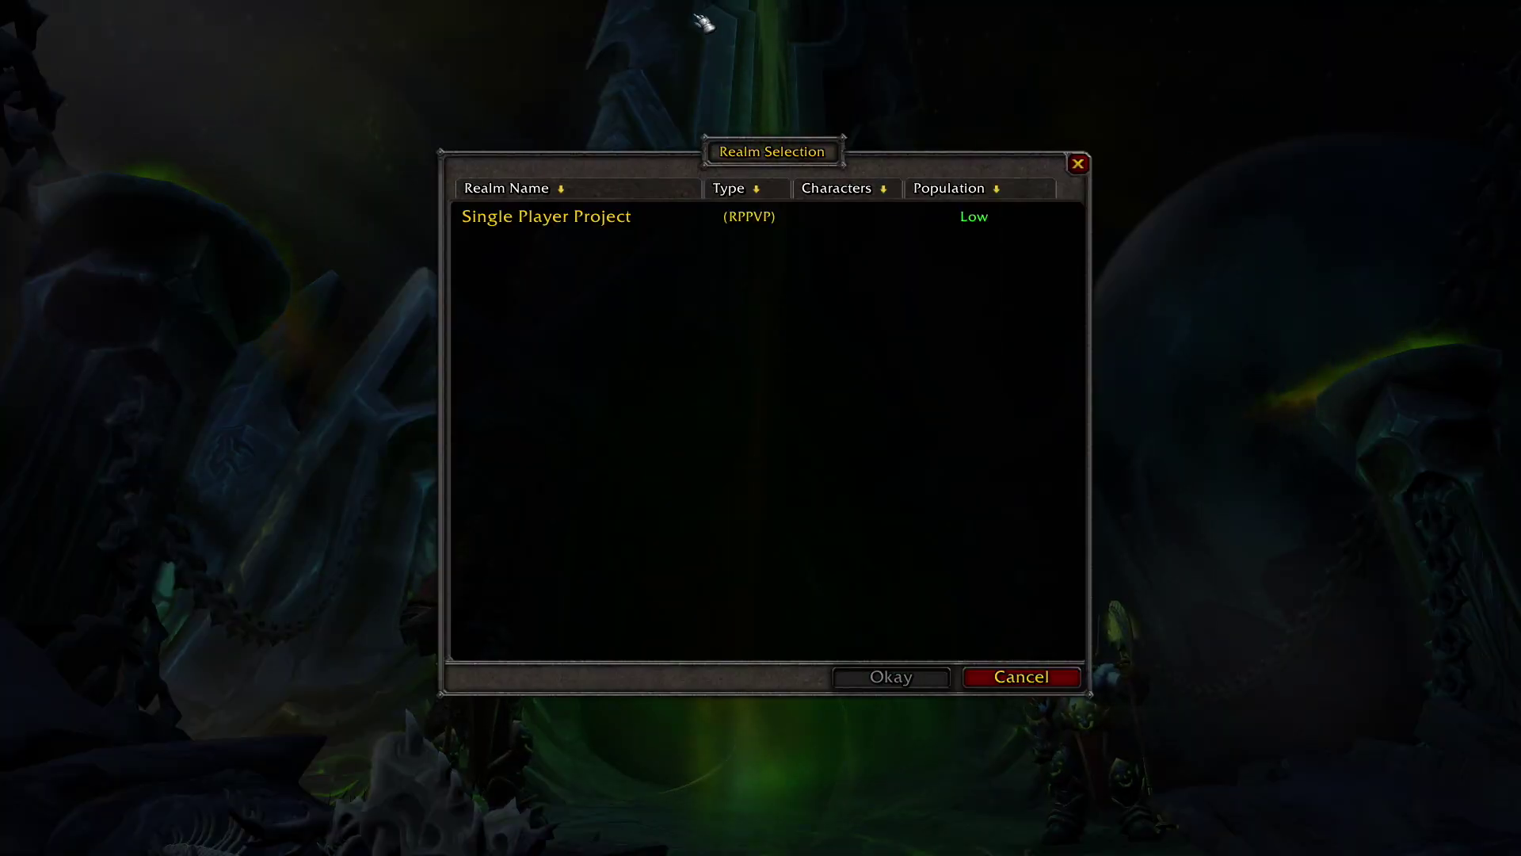
# Step: Select the Single Player Project realm and create a female Nightborne Warlock with a randomized name
pyautogui.click(622, 219)
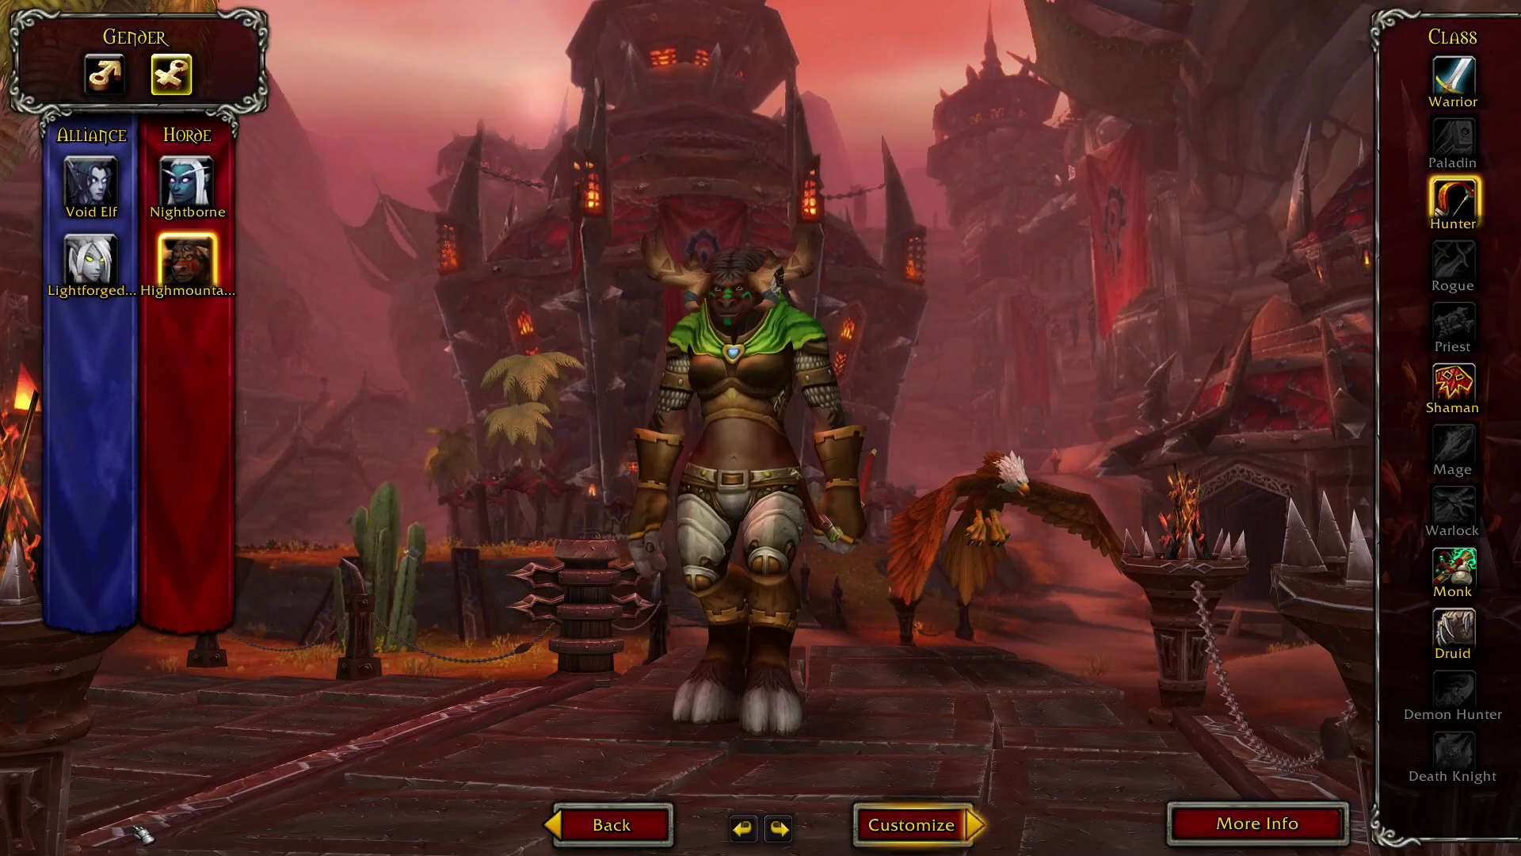
pyautogui.click(187, 184)
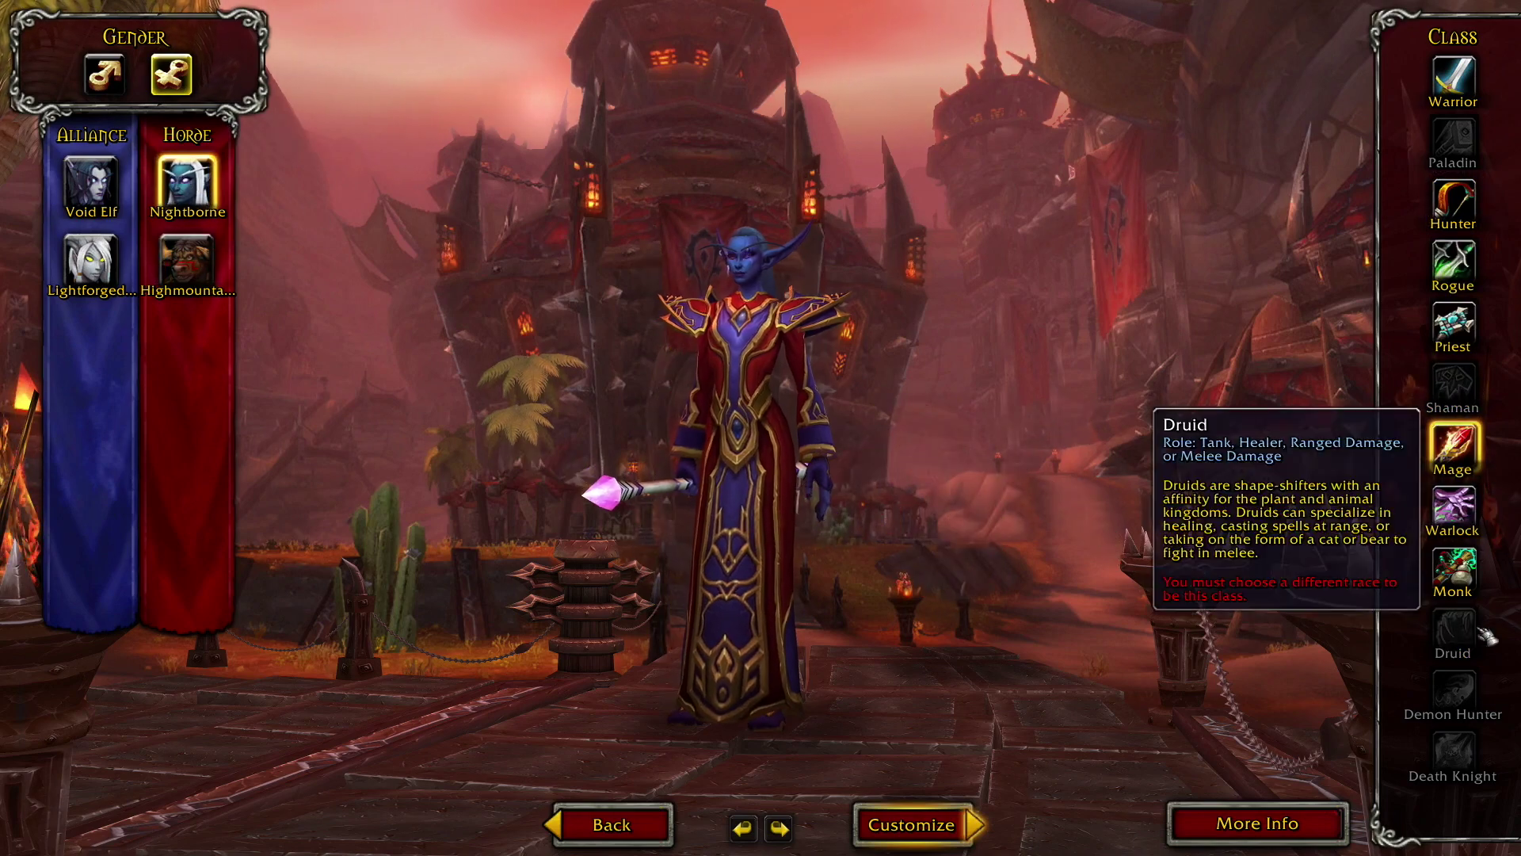
pyautogui.click(1452, 507)
pyautogui.click(911, 824)
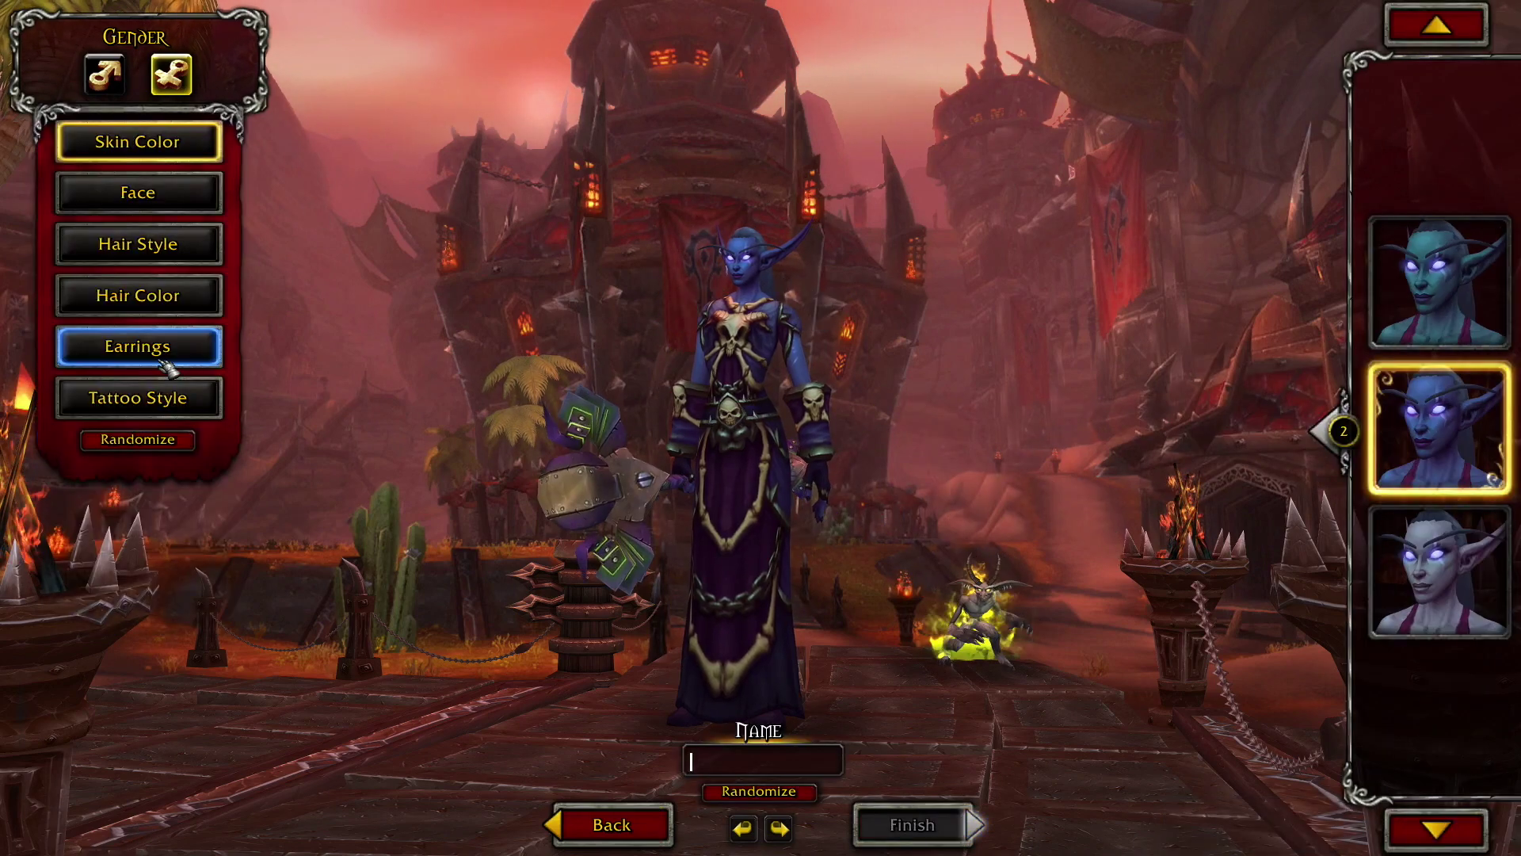
pyautogui.press('Down')
pyautogui.click(759, 790)
pyautogui.click(978, 824)
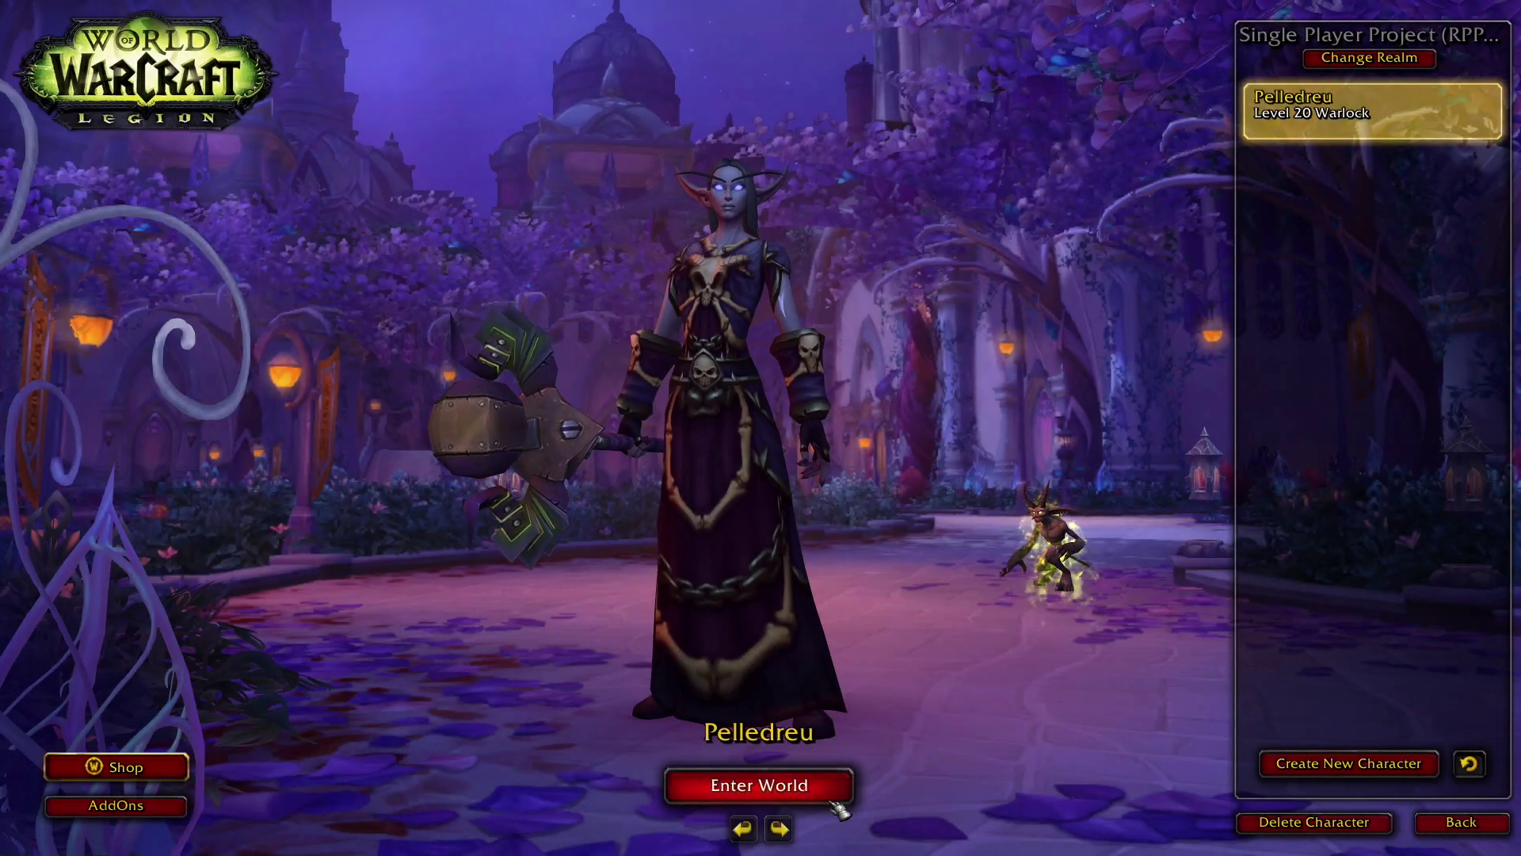
# Step: Enter the world with the new Warlock and install the LUI v3 user interface
pyautogui.click(828, 799)
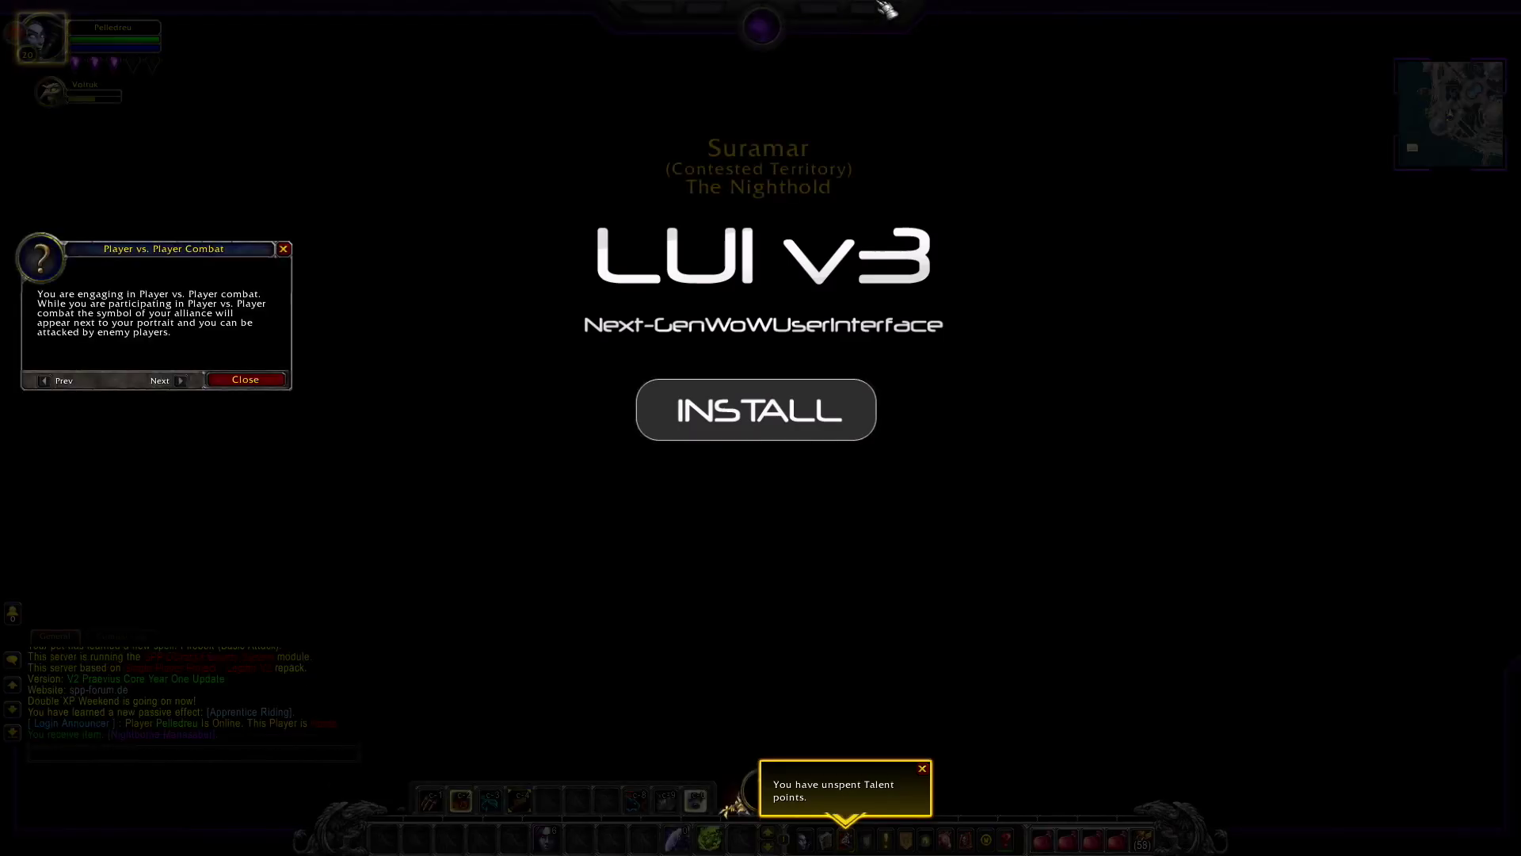
pyautogui.press('Escape')
pyautogui.click(684, 448)
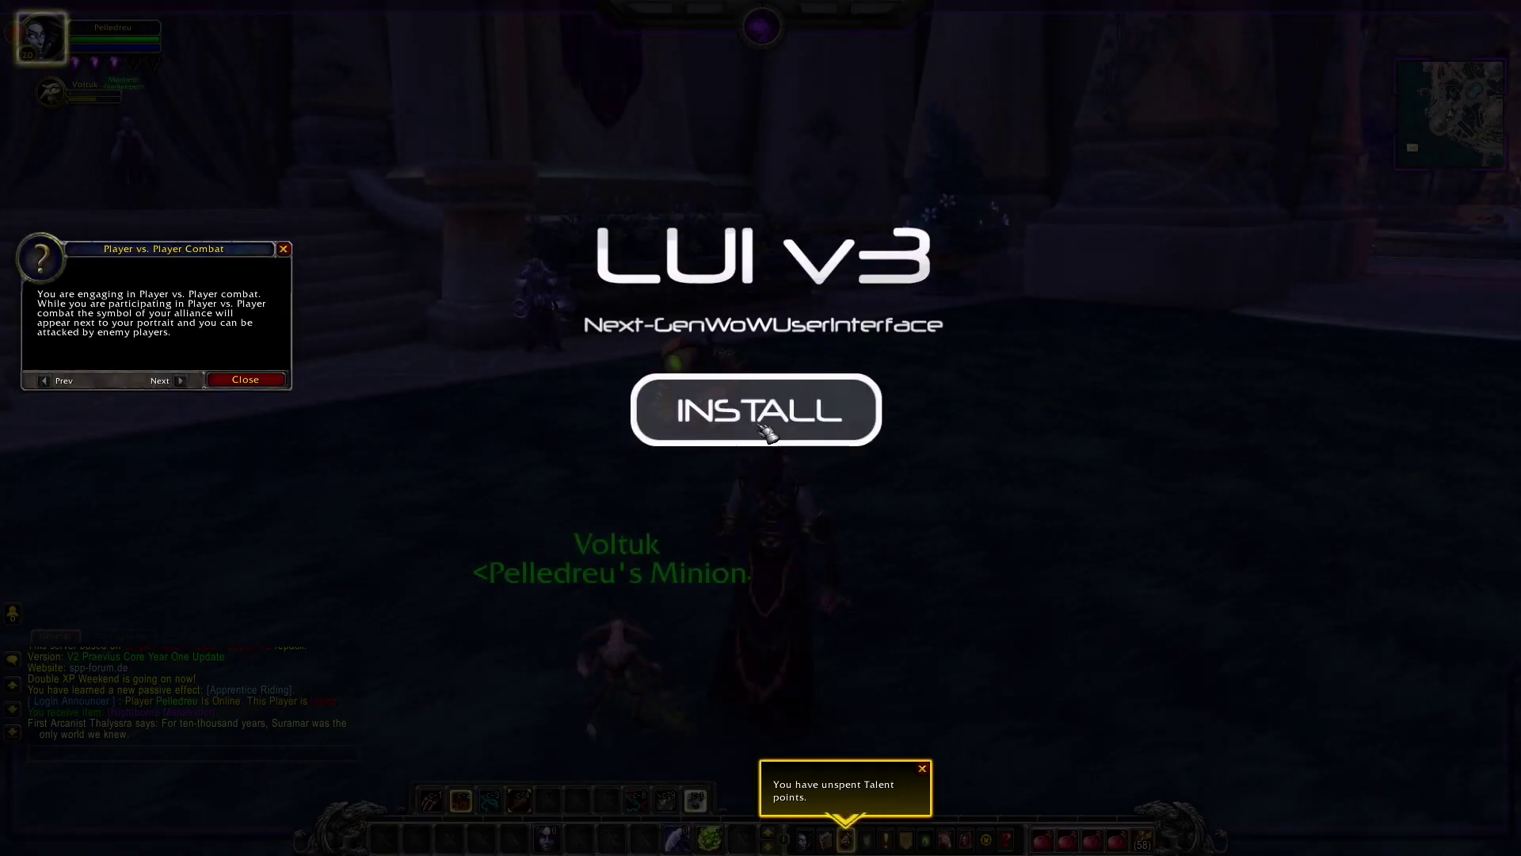
pyautogui.click(776, 416)
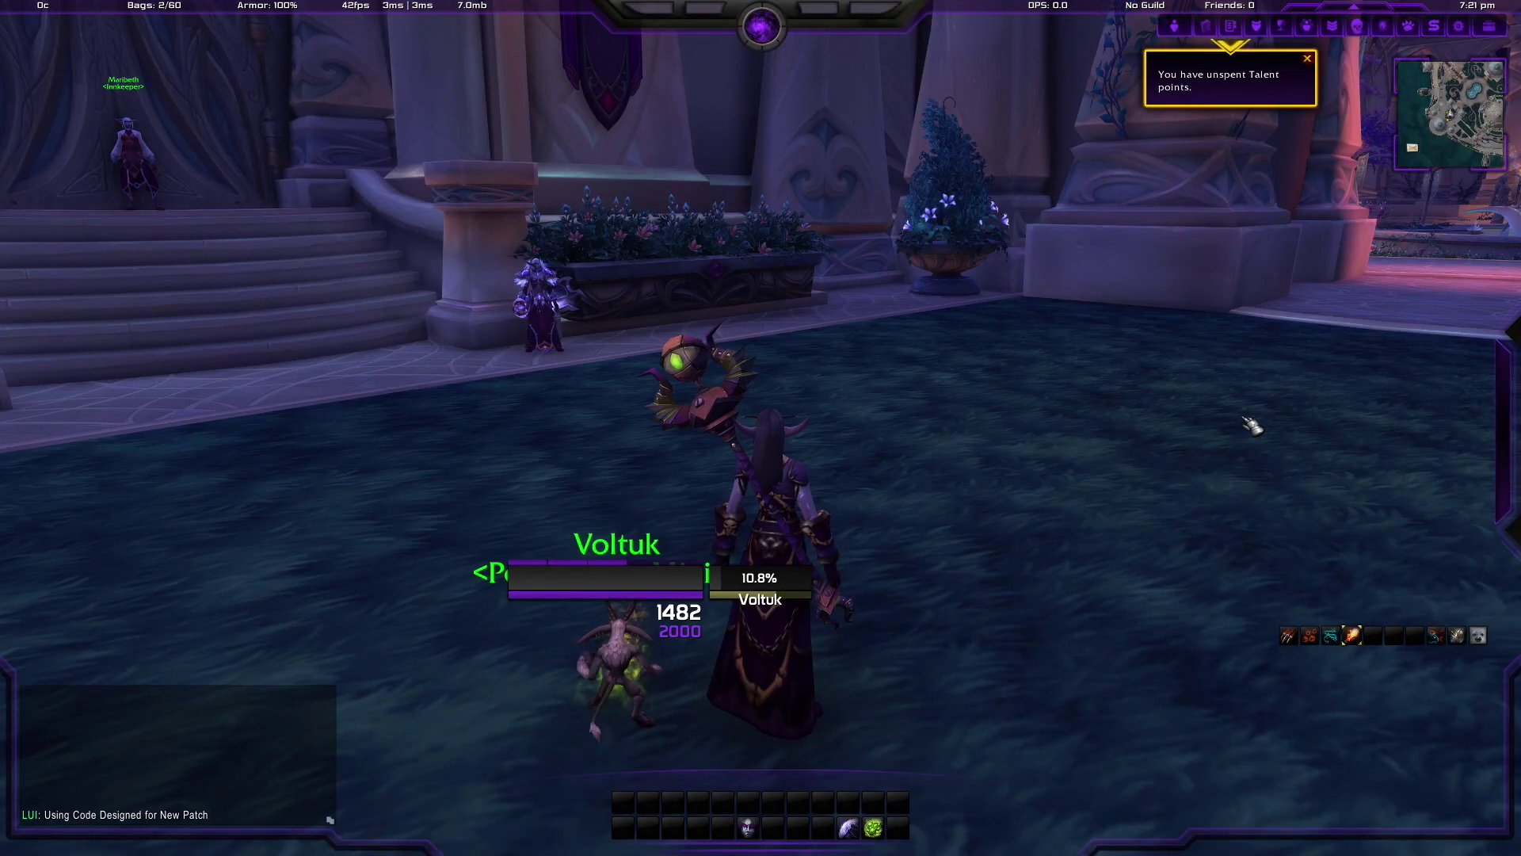
# Step: Accept the quest For the Horde from First Arcanist Thalyssra and run the character to the Orgrimmar portal
pyautogui.moveTo(1250, 424); pyautogui.dragTo(602, 459)
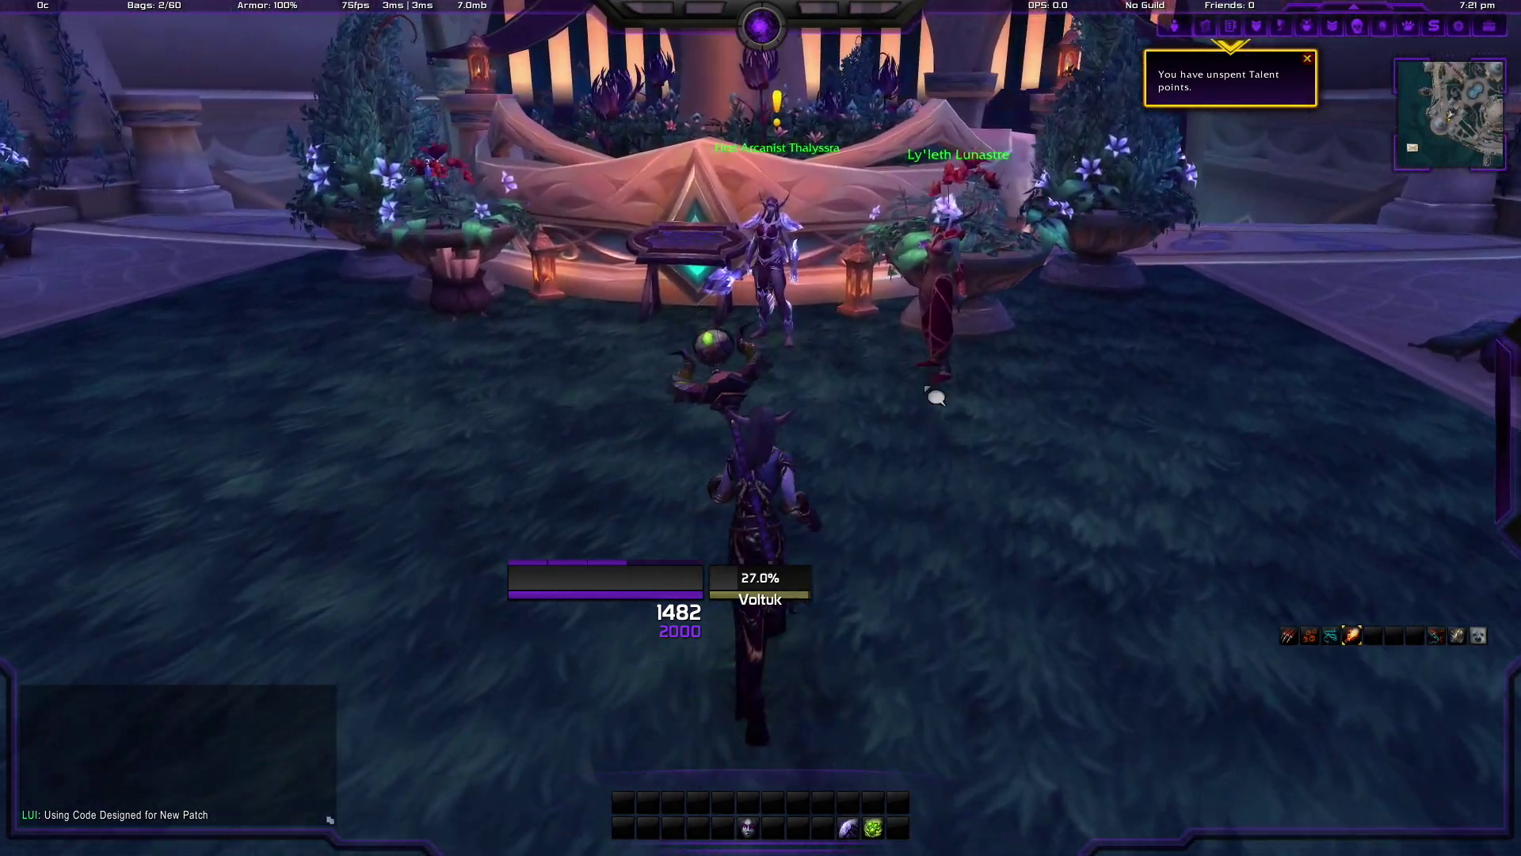
pyautogui.press('w')
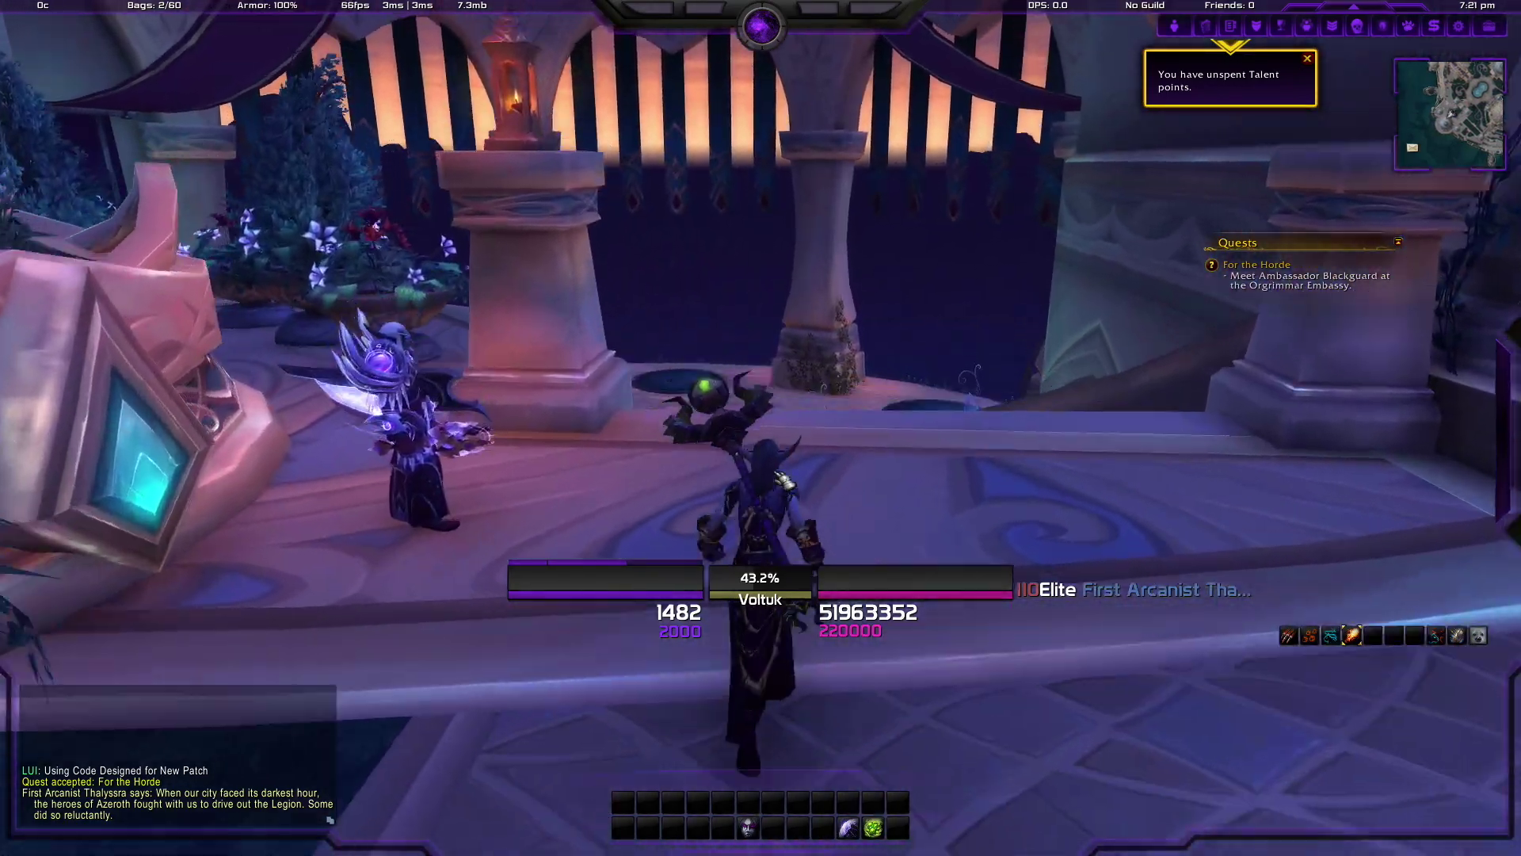
pyautogui.press('w')
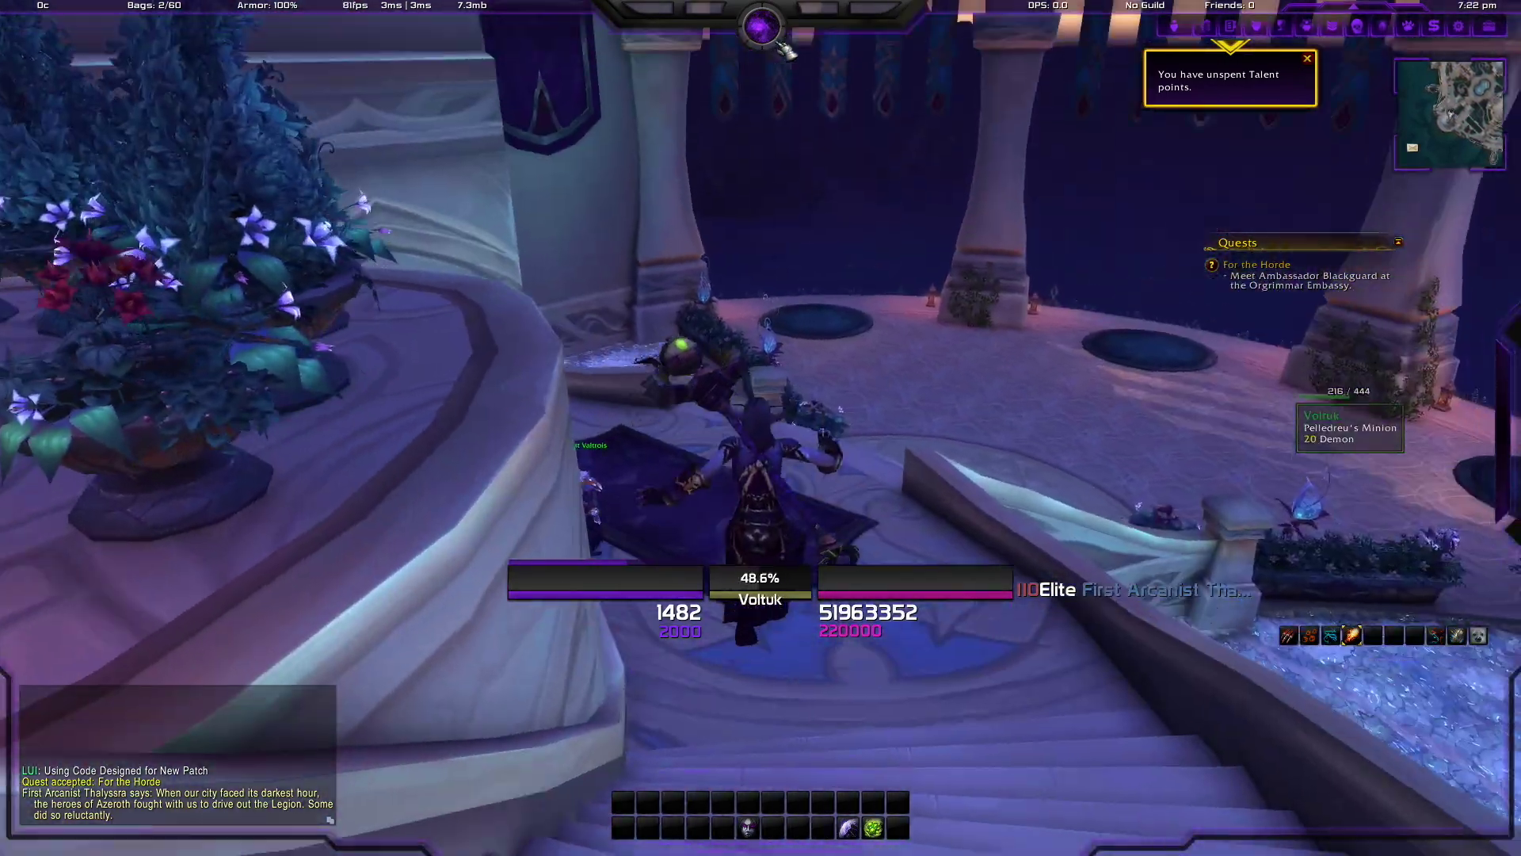
pyautogui.press('w')
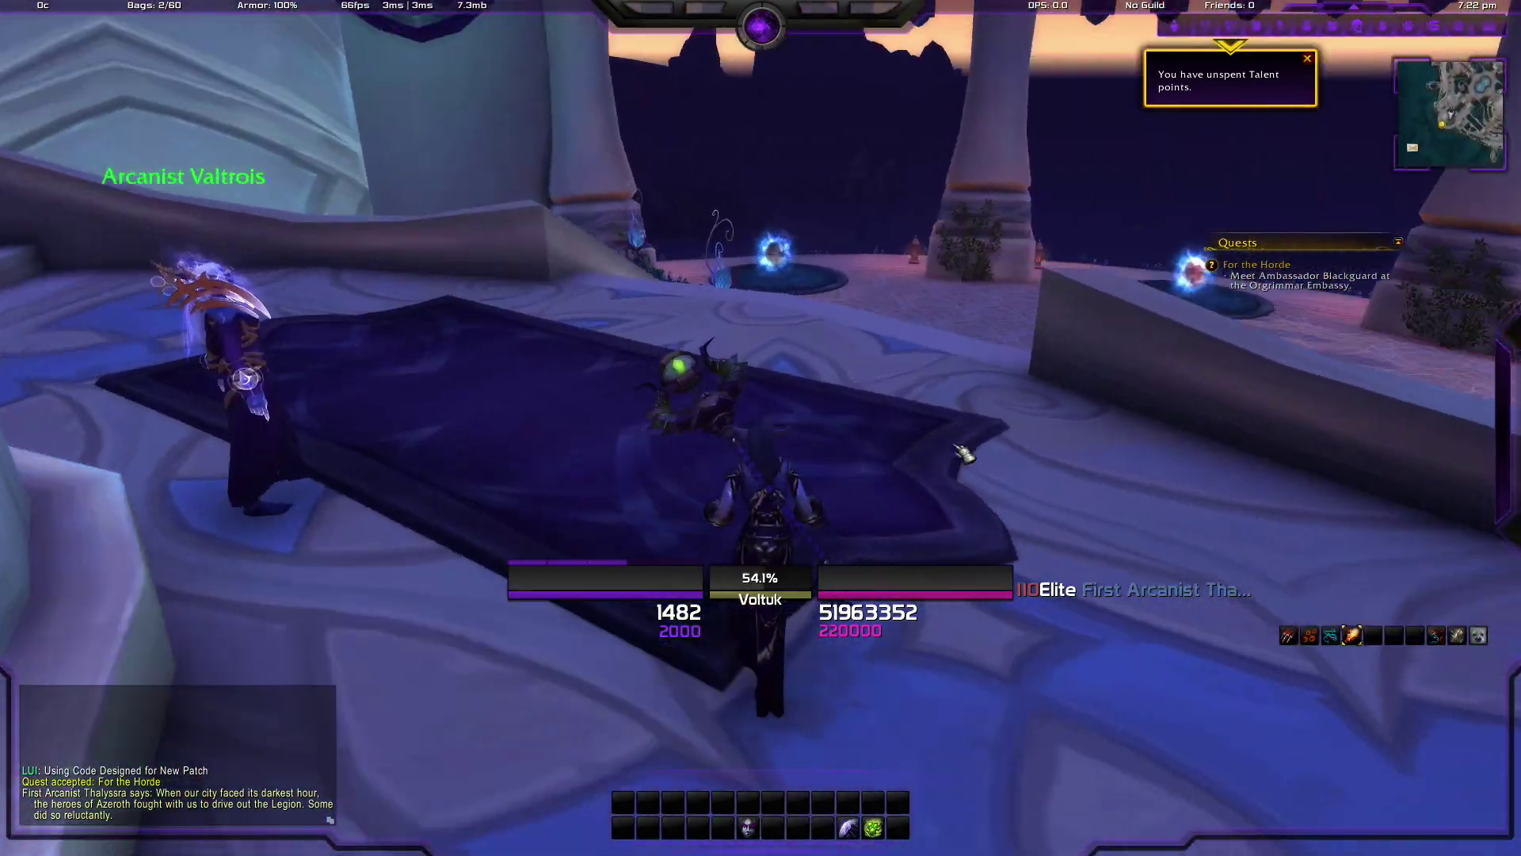
pyautogui.press('w')
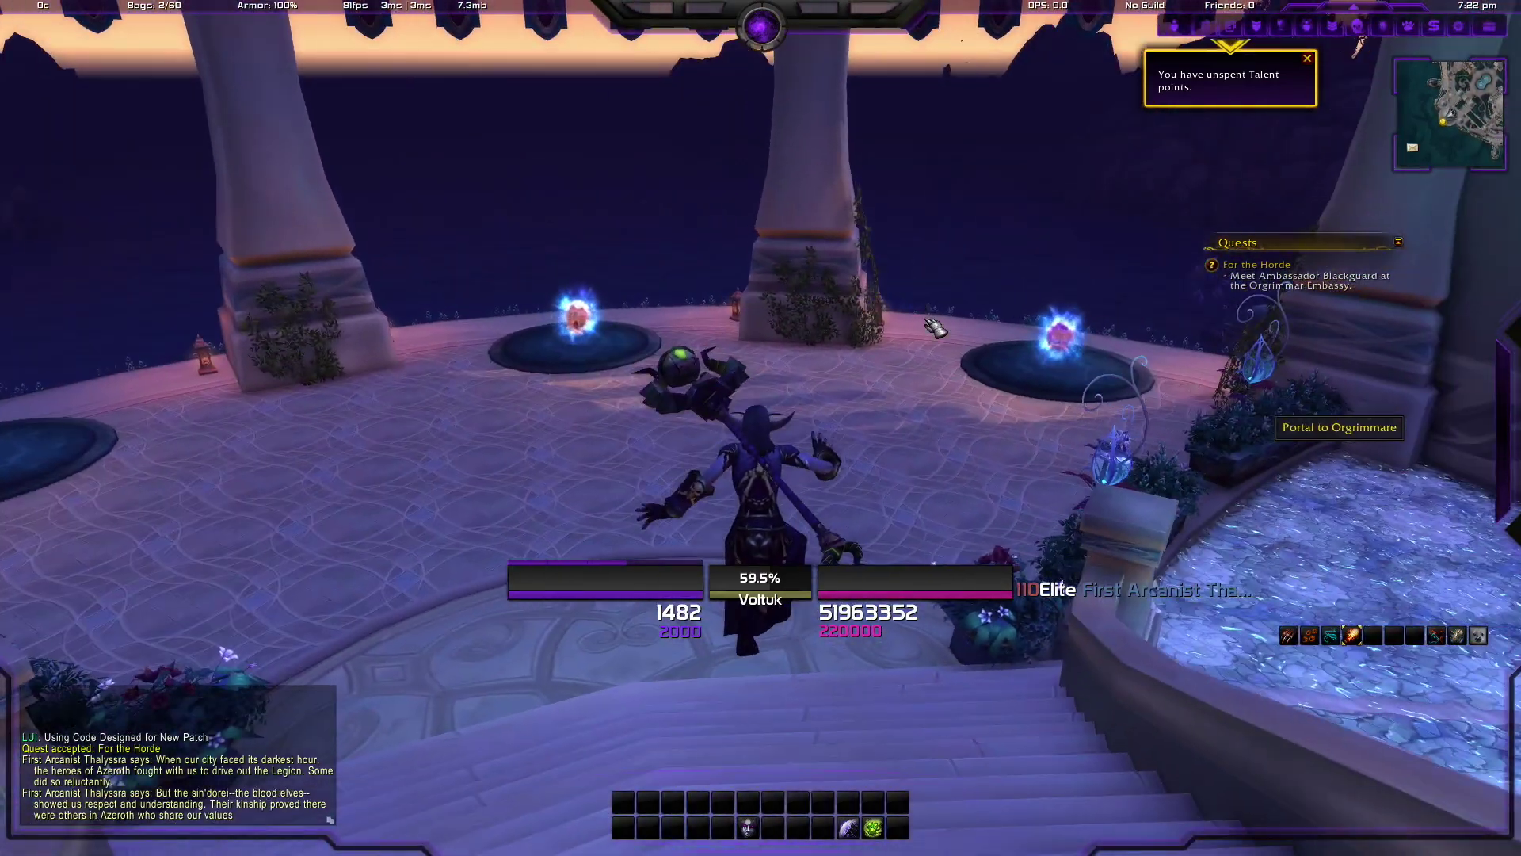
pyautogui.press('w')
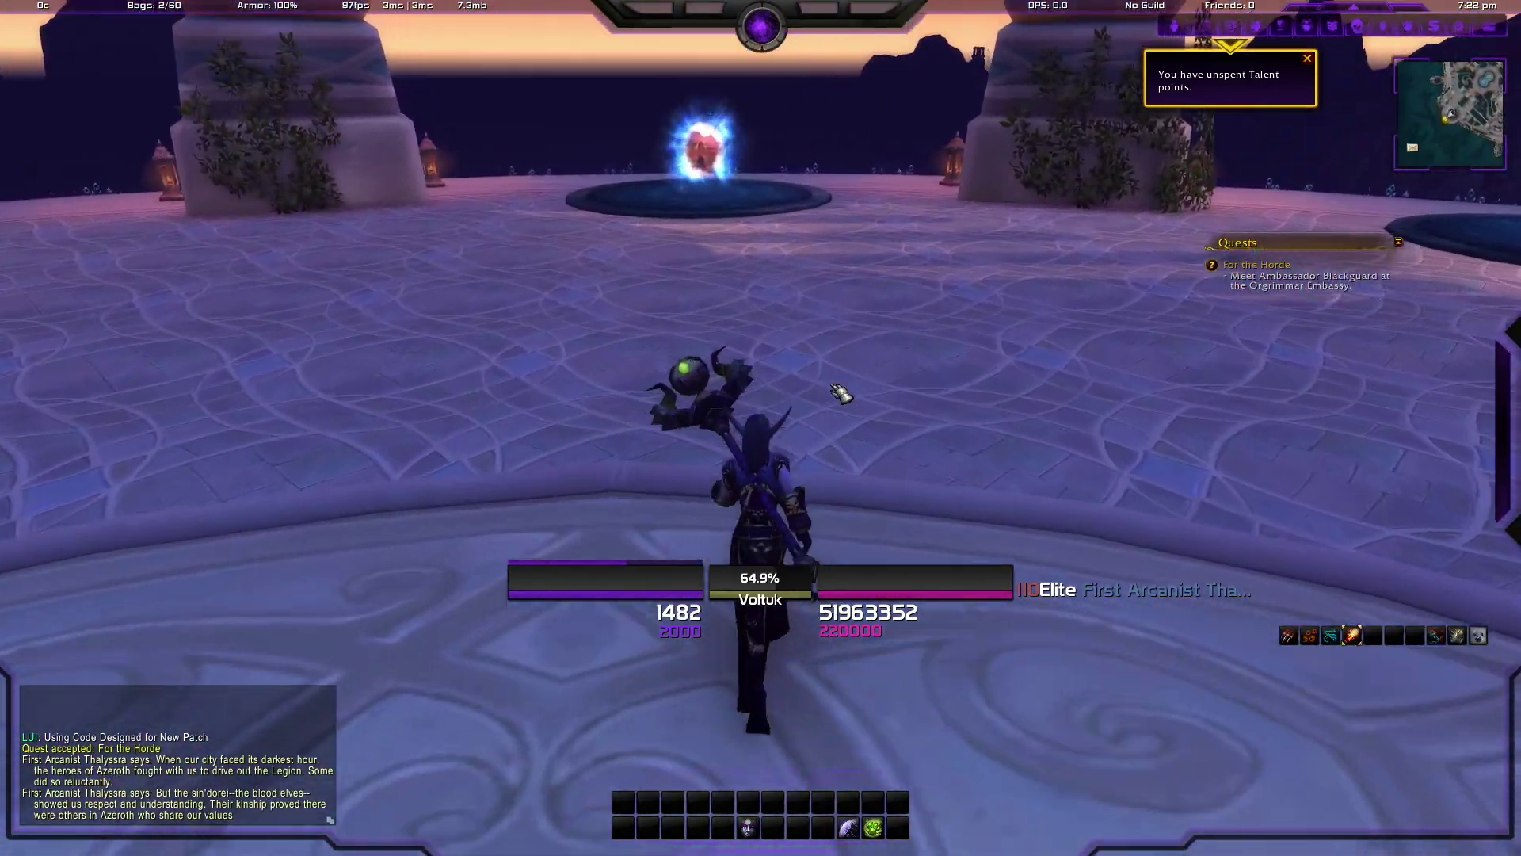
pyautogui.press('w')
pyautogui.click(826, 385)
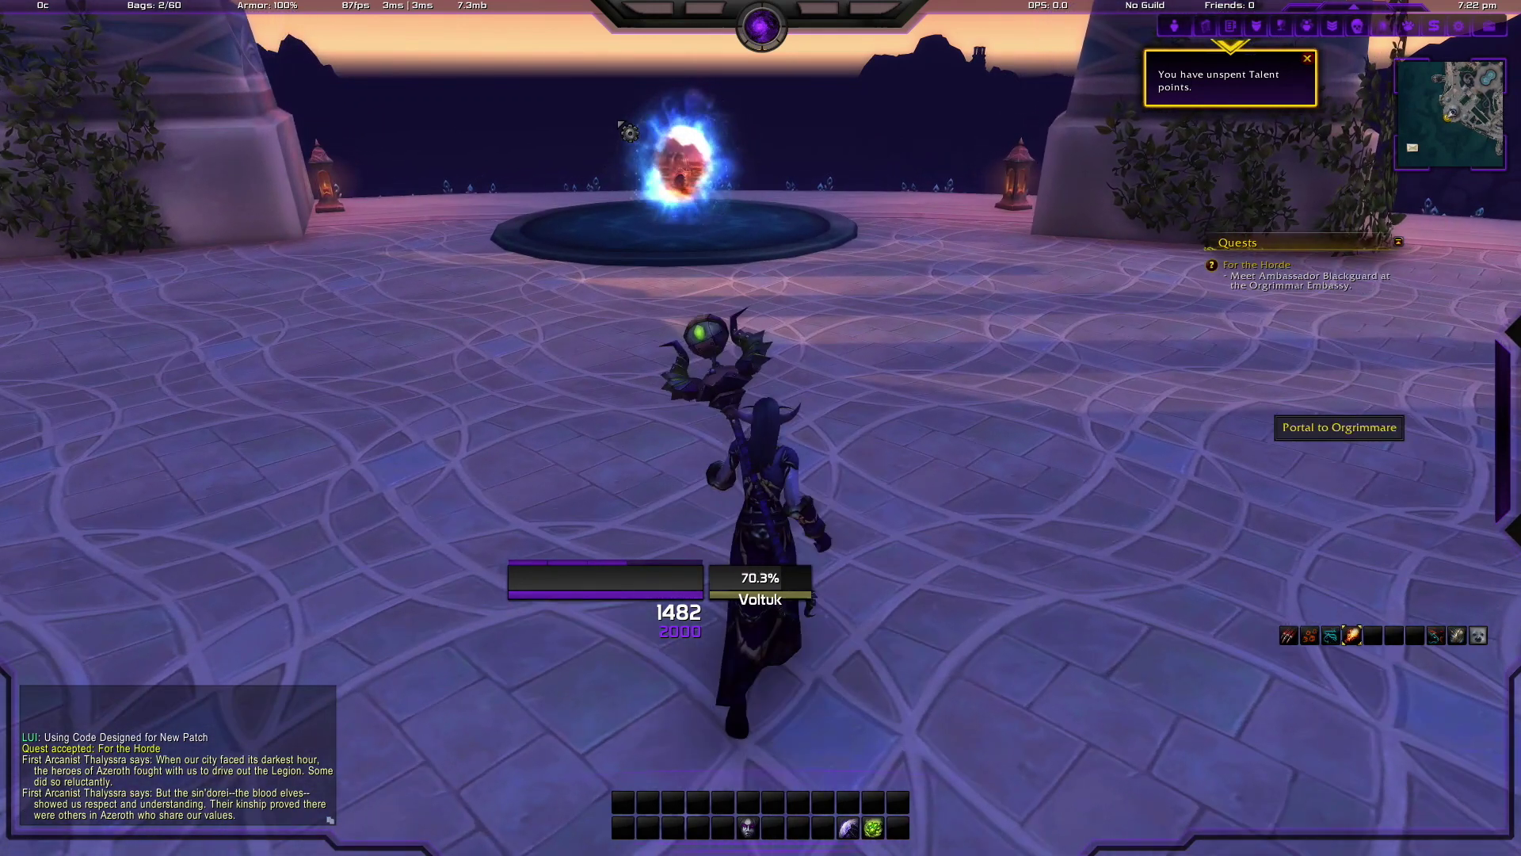